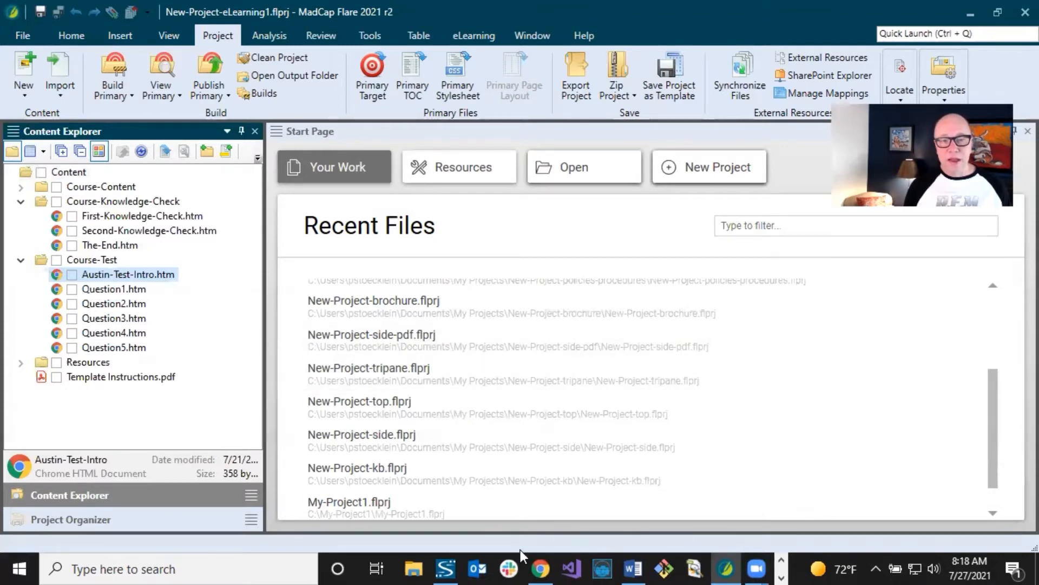
- Switch to Chrome, review the Welcome page of the Austin, Texas eLearning course, and start the course
left_click(543, 568)
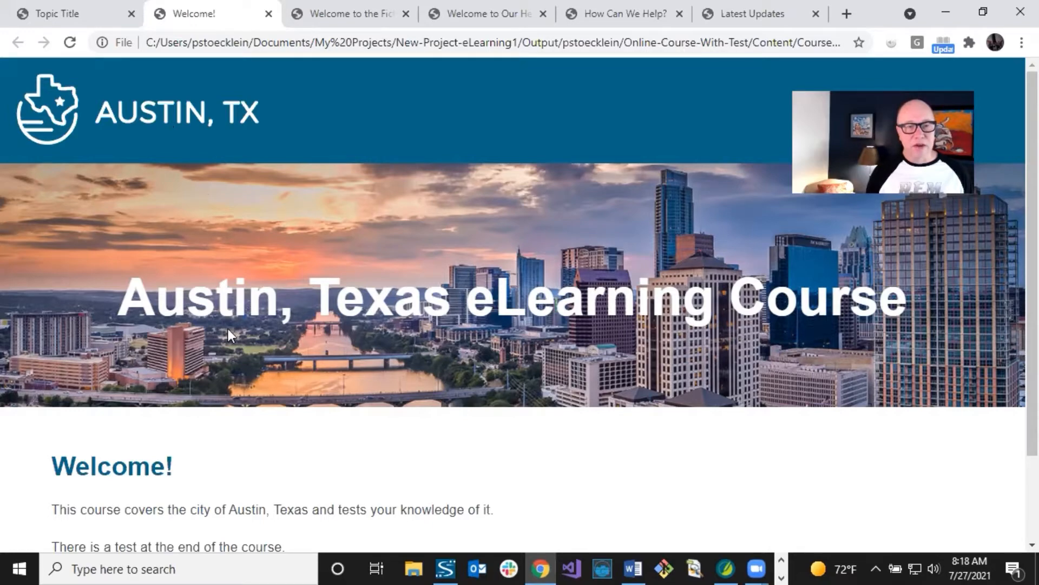
scroll(228, 329, "down", 2)
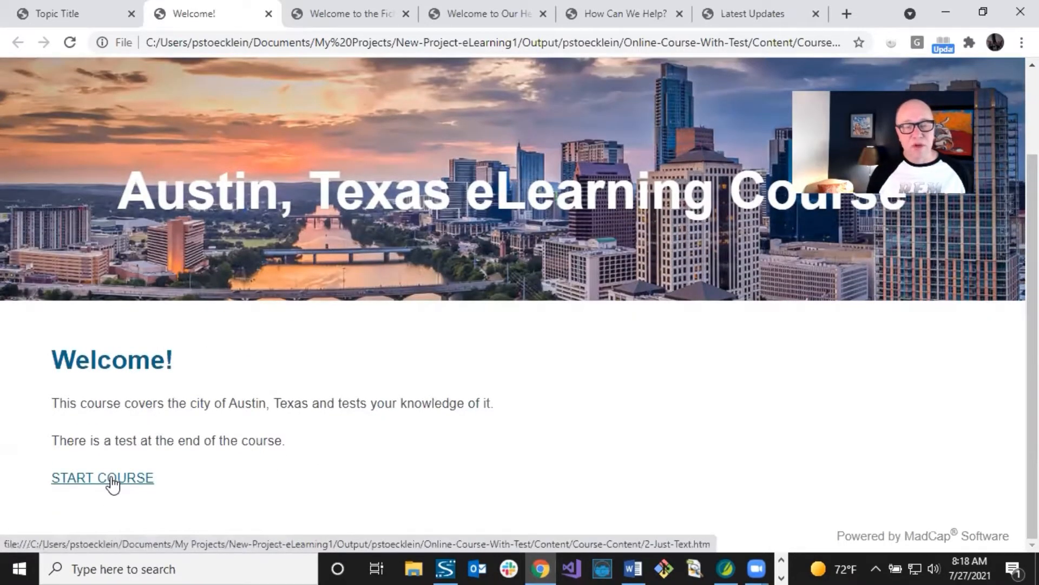
scroll(357, 370, "up", 2)
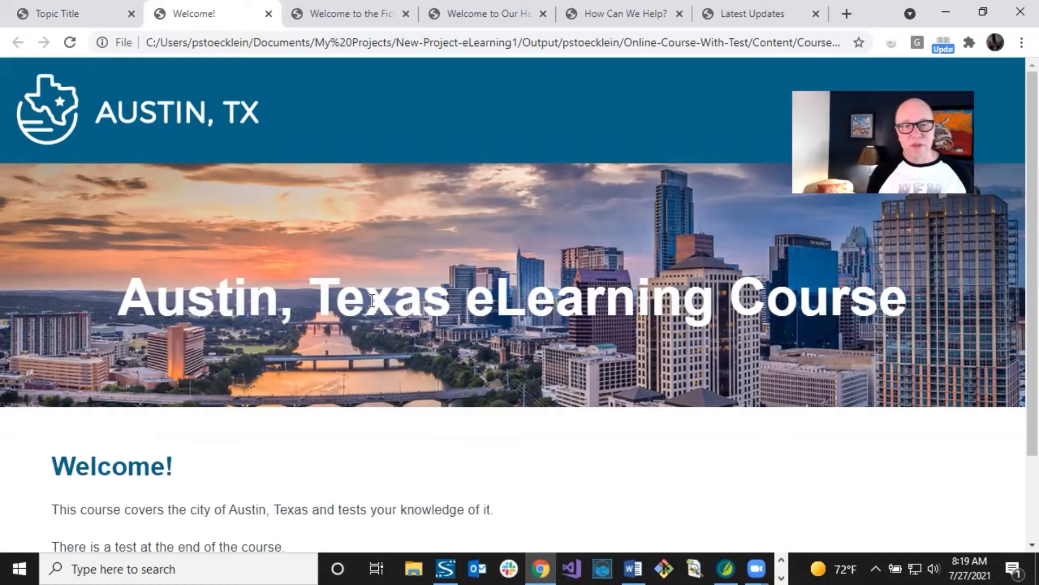
scroll(410, 298, "down", 2)
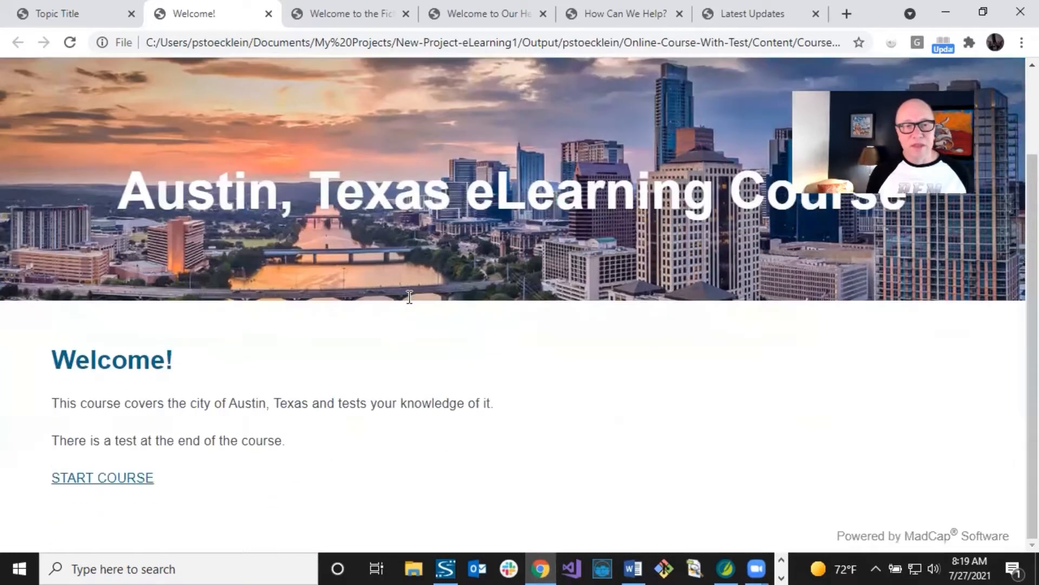
left_click(113, 483)
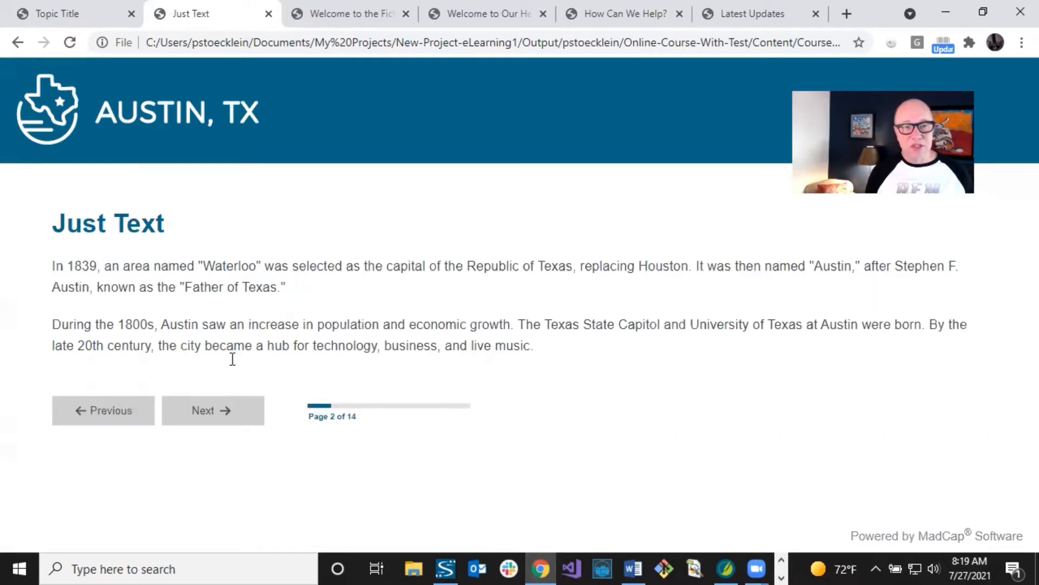
- Advance from the Just Text page to the Two Tiles page and examine its side-by-side tiles on Austin's climate
left_click(223, 422)
scroll(290, 371, "down", 3)
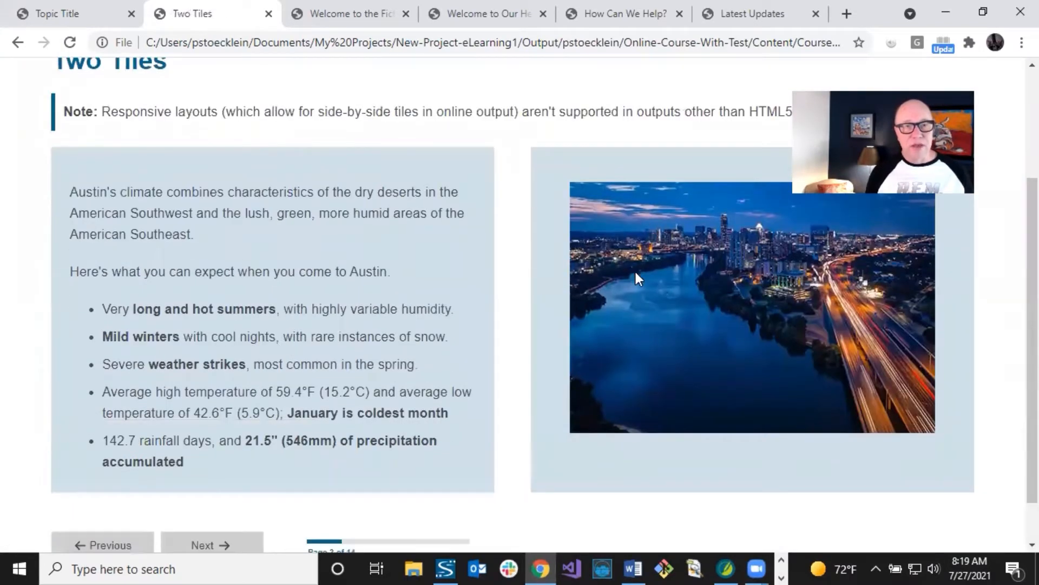
scroll(406, 300, "up", 3)
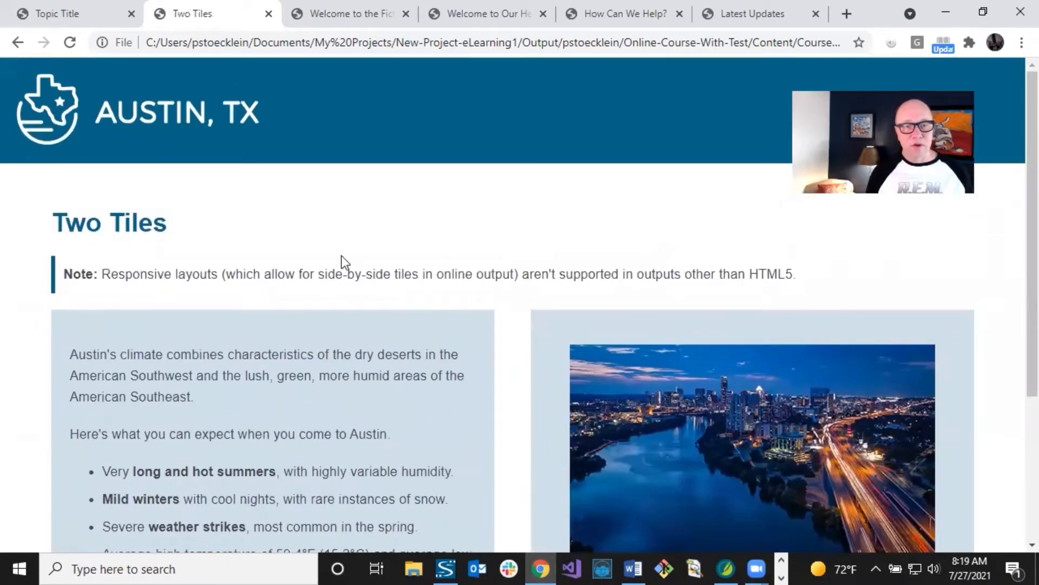
scroll(509, 331, "down", 2)
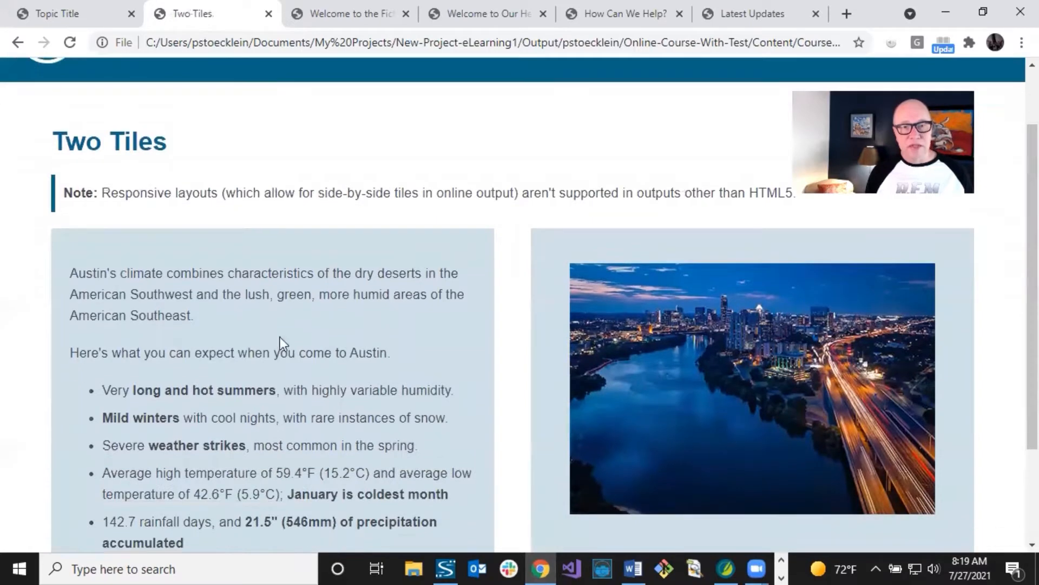
scroll(241, 328, "down", 3)
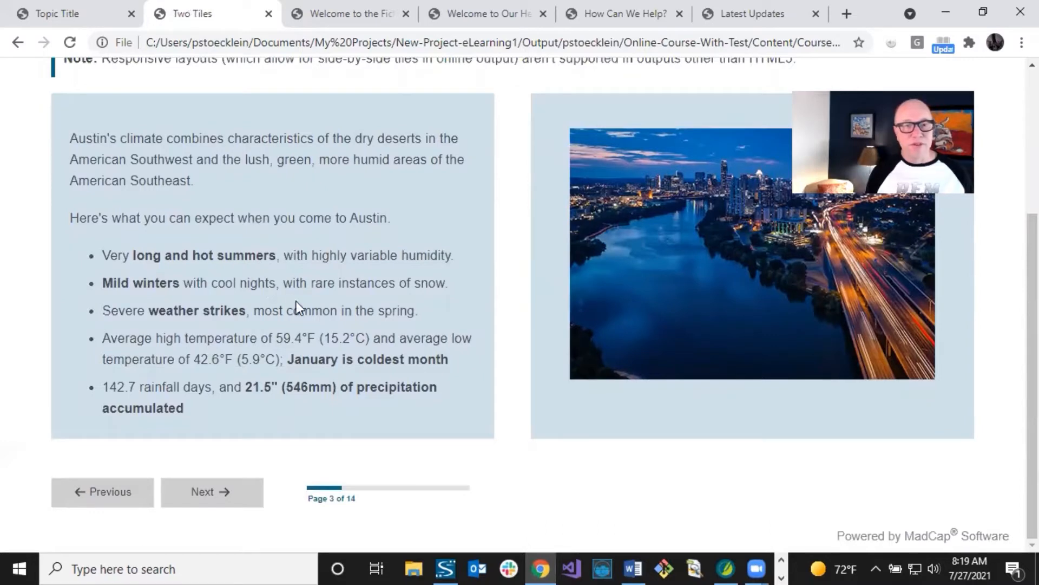
- Advance to the Hotspot Popups page, and view and dismiss the map popups for hotspots 1, 3 and 2
left_click(209, 496)
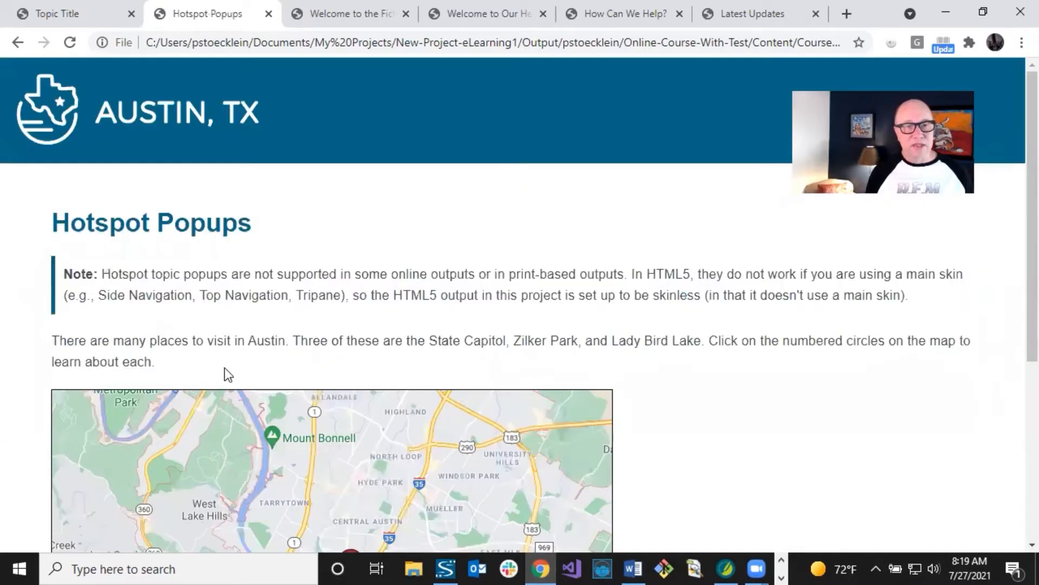
scroll(248, 326, "down", 2)
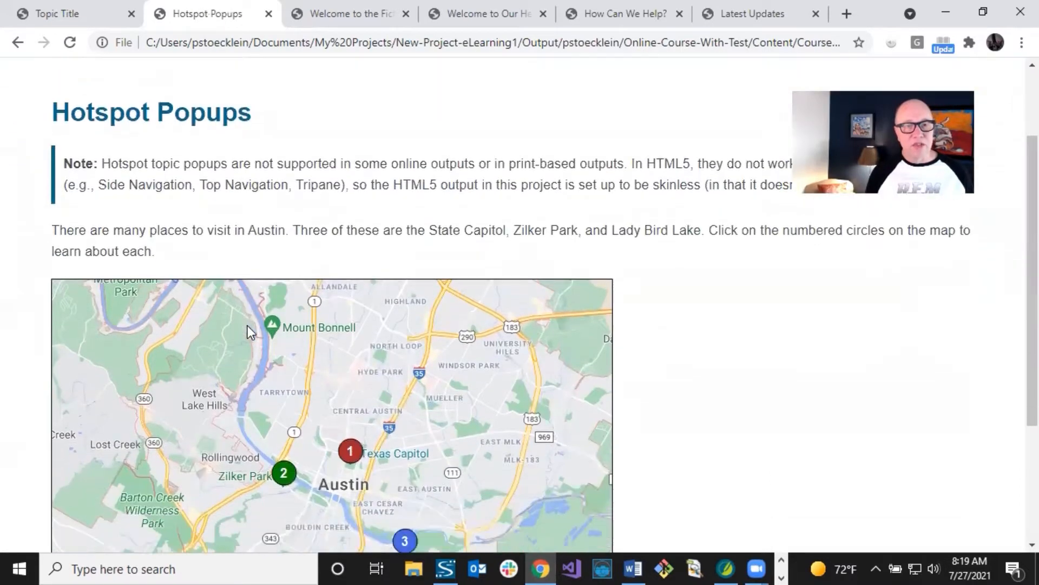
scroll(248, 326, "up", 1)
scroll(274, 329, "down", 4)
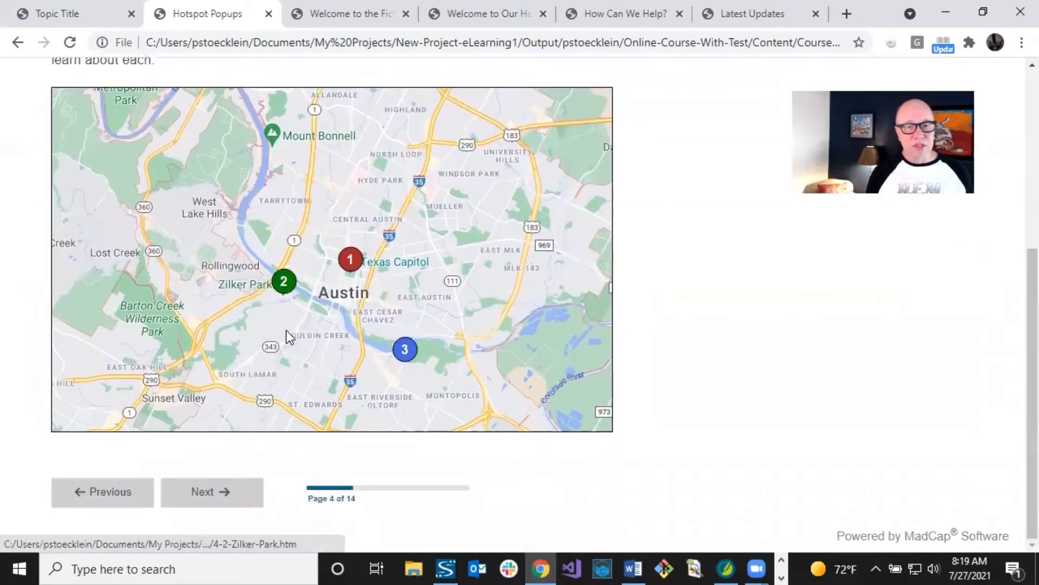
left_click(350, 262)
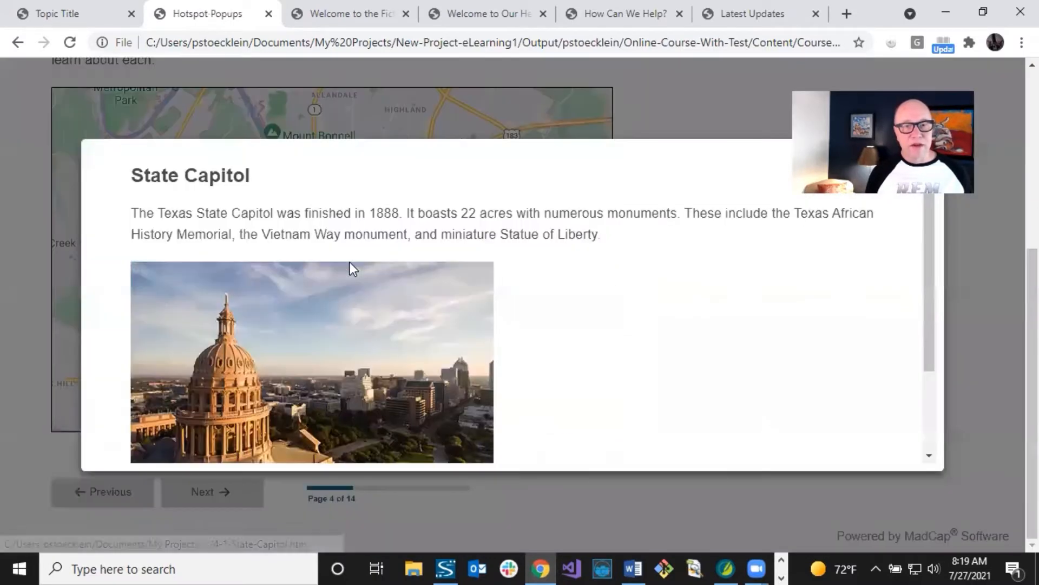
left_click(960, 336)
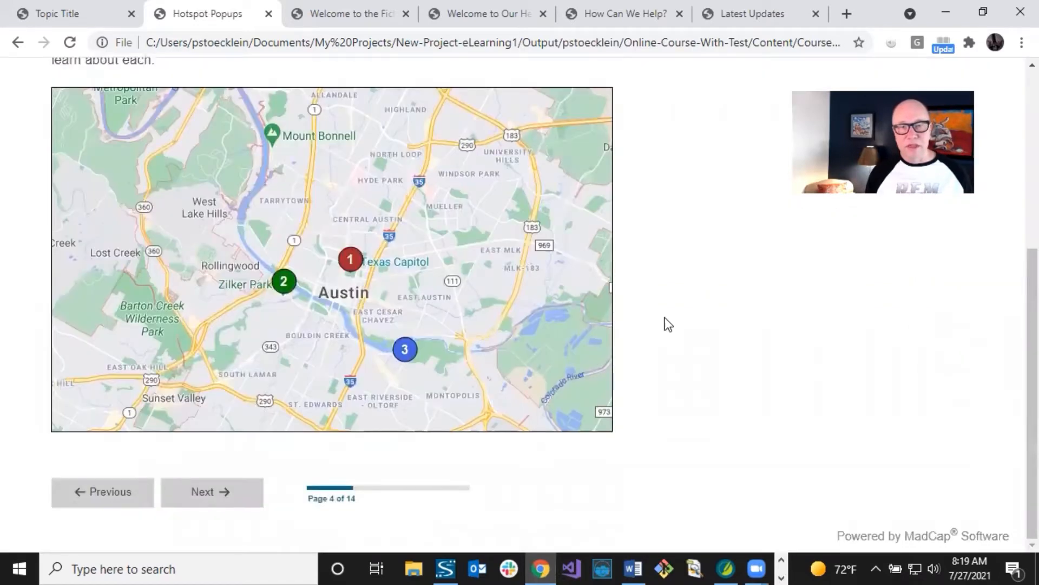
left_click(405, 349)
left_click(960, 404)
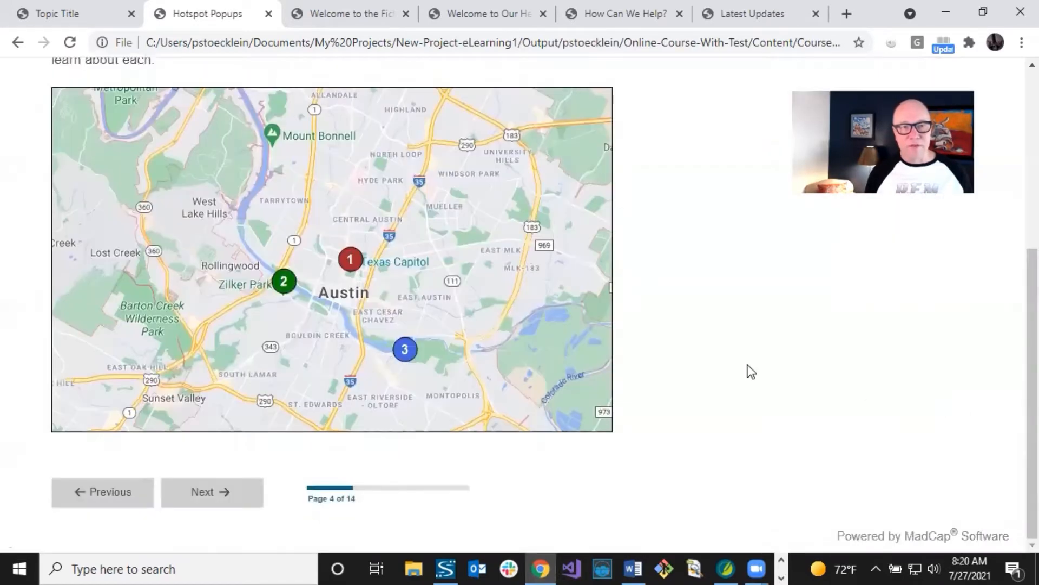
left_click(286, 285)
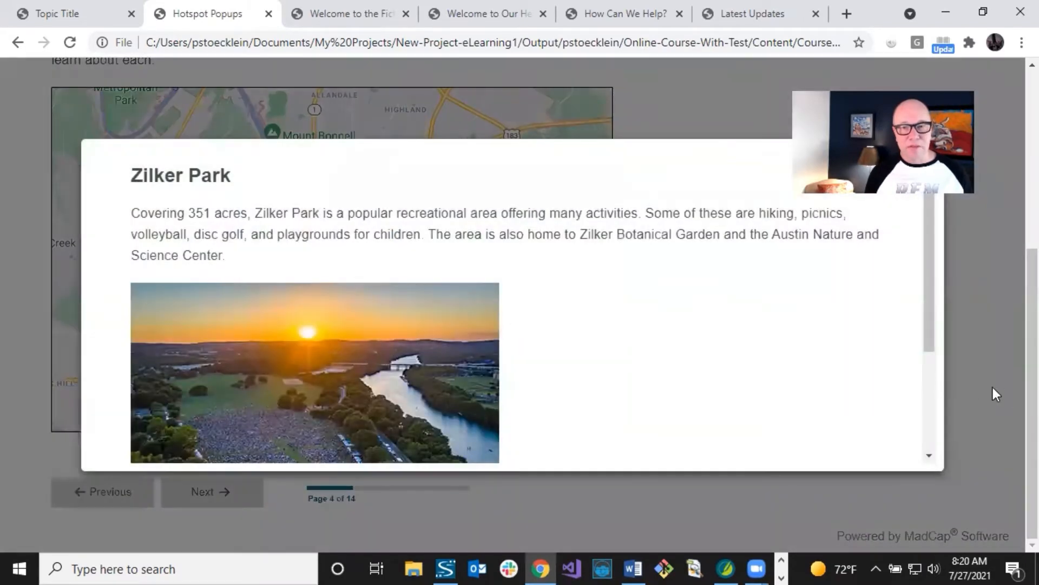
left_click(978, 388)
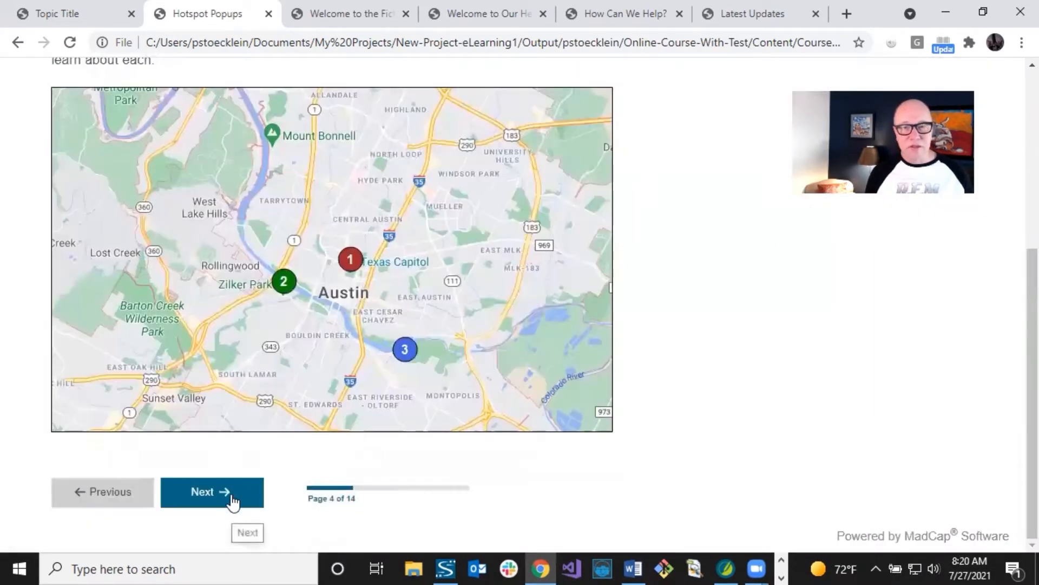
- Advance to the Drop-Downs page, and expand and collapse the Austin City Limits and South by Southwest sections
left_click(233, 501)
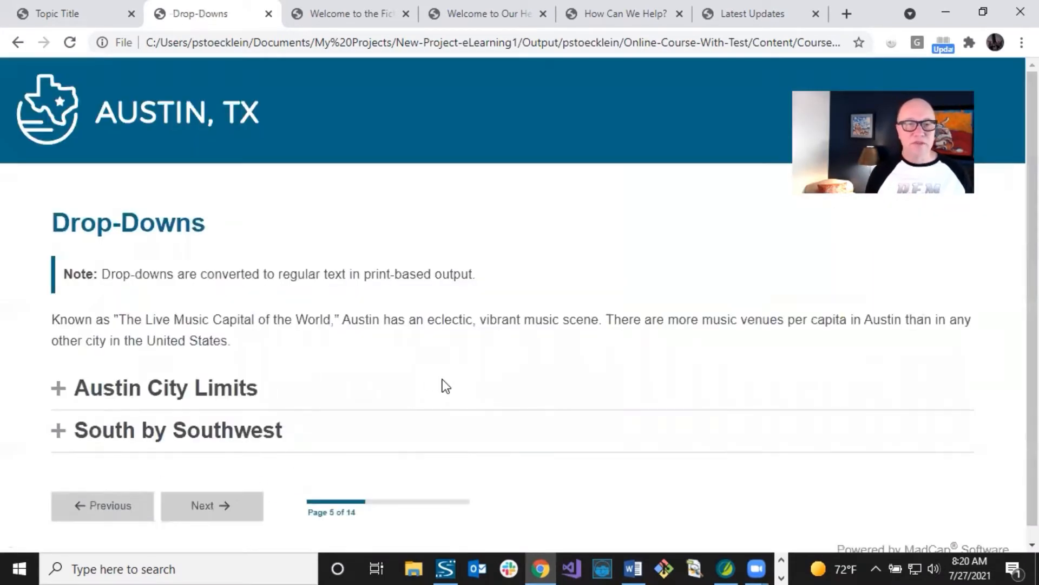
left_click(224, 388)
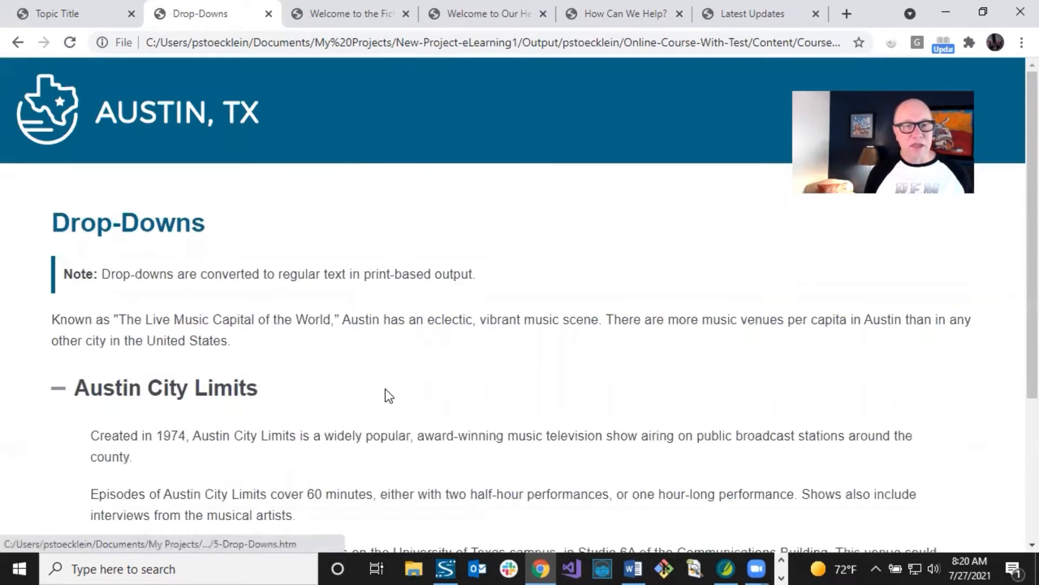
scroll(386, 389, "down", 4)
left_click(255, 416)
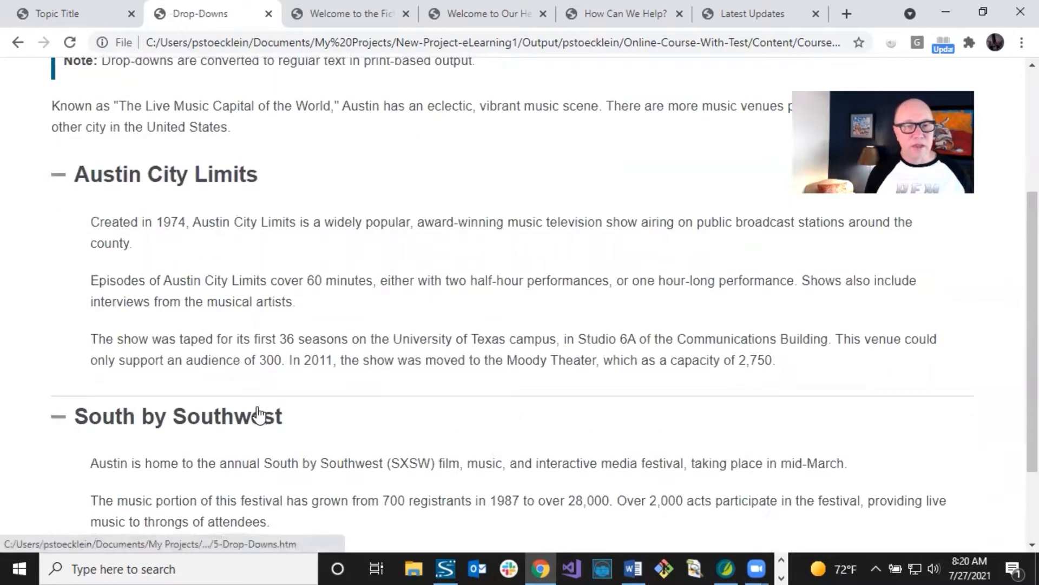
left_click(259, 416)
left_click(216, 184)
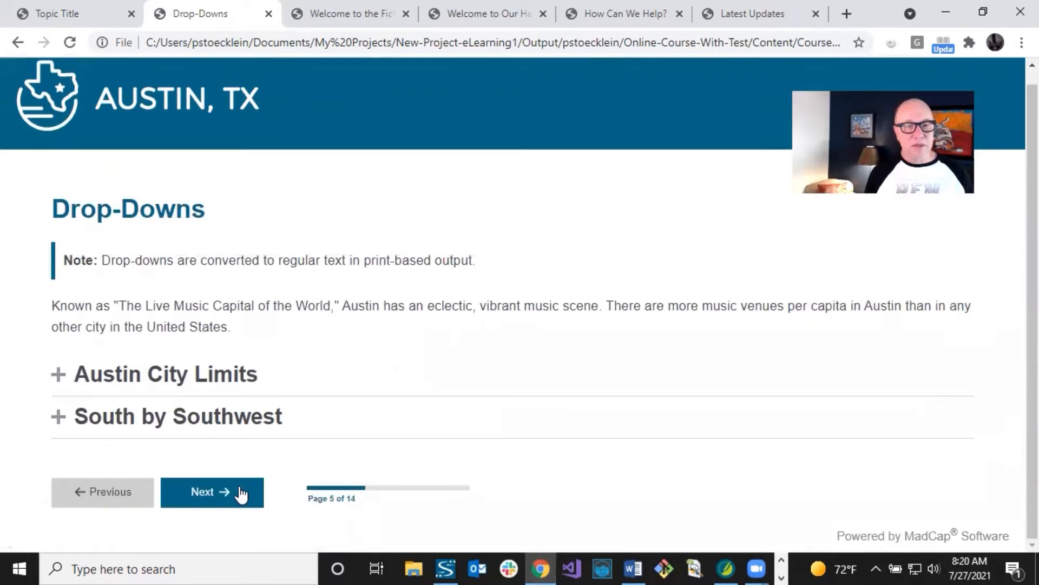
- Advance to the Slideshow page and browse through the famous people from Austin to the fourth slide
left_click(241, 493)
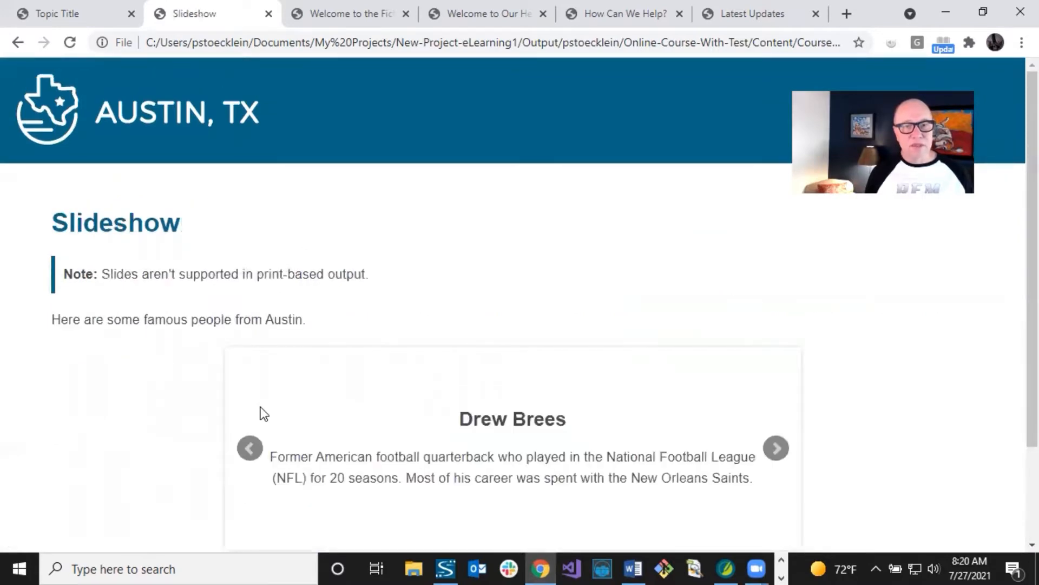
scroll(261, 409, "down", 3)
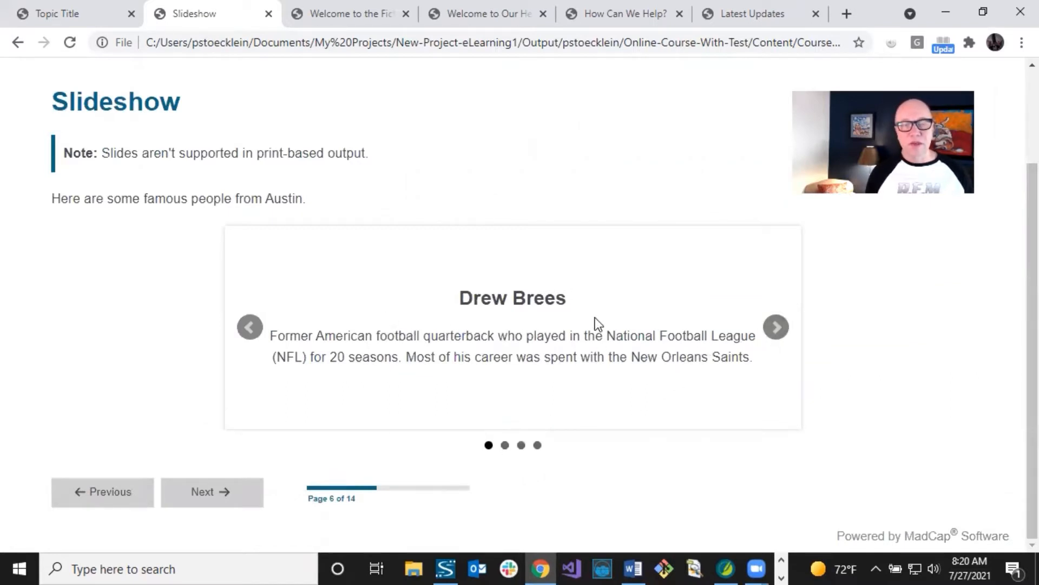
left_click(778, 331)
left_click(777, 328)
left_click(777, 329)
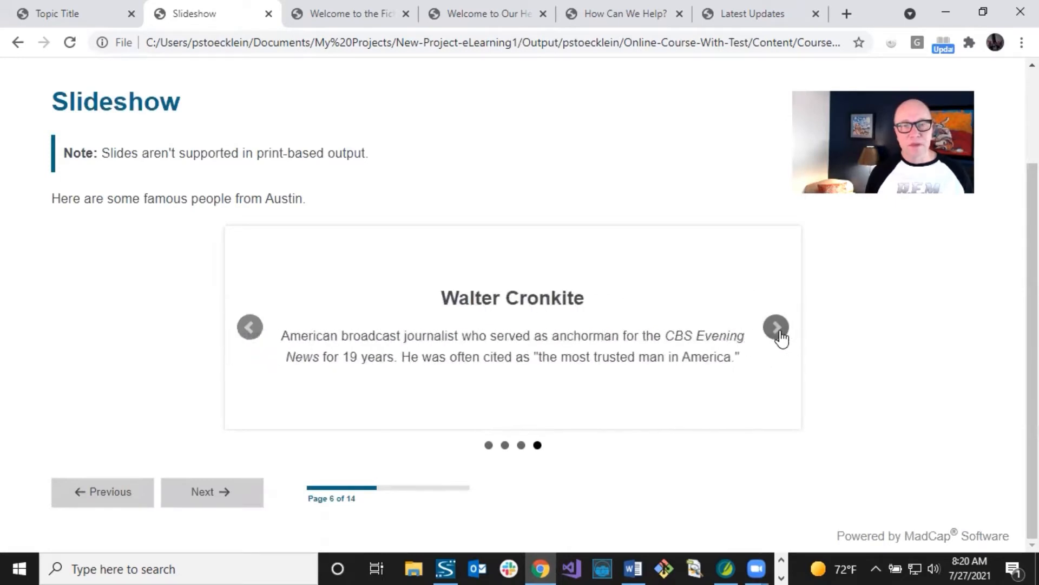
- Advance through the Video page to the IFrame page and examine the embedded Wikipedia article about Austin, Texas
left_click(204, 492)
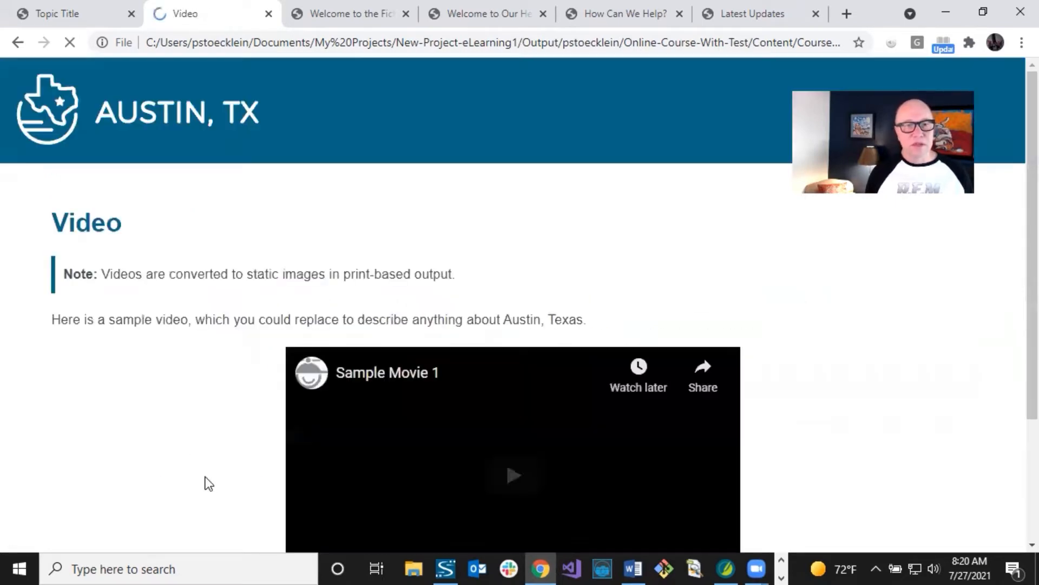
scroll(241, 414, "down", 3)
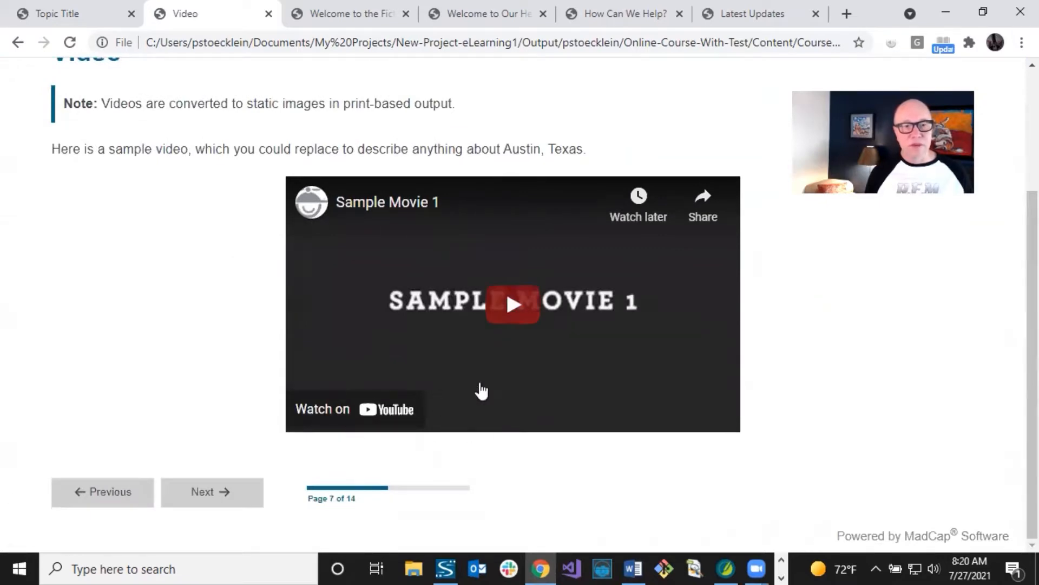
left_click(212, 493)
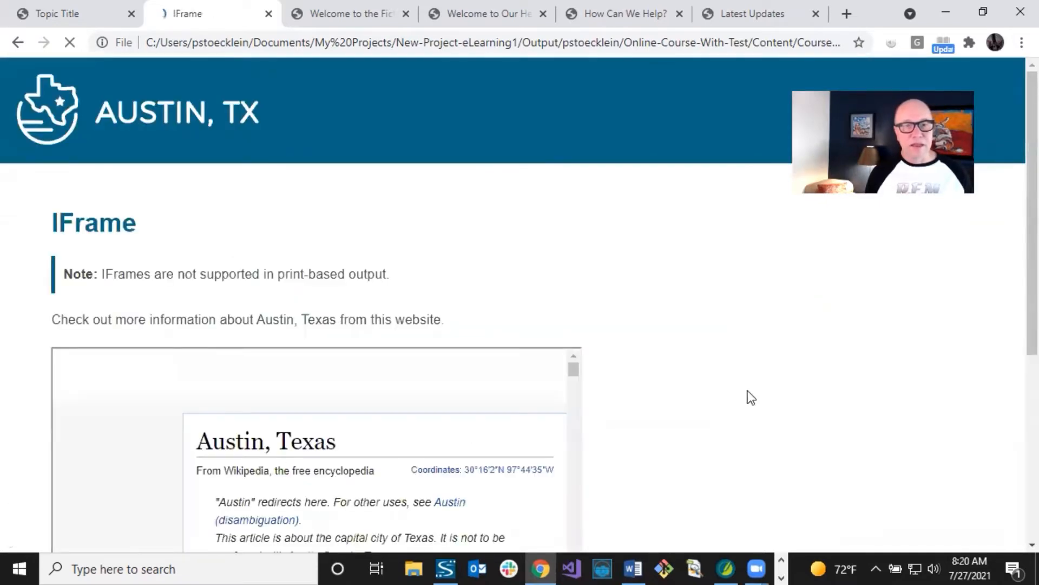
scroll(749, 394, "down", 3)
scroll(831, 395, "down", 2)
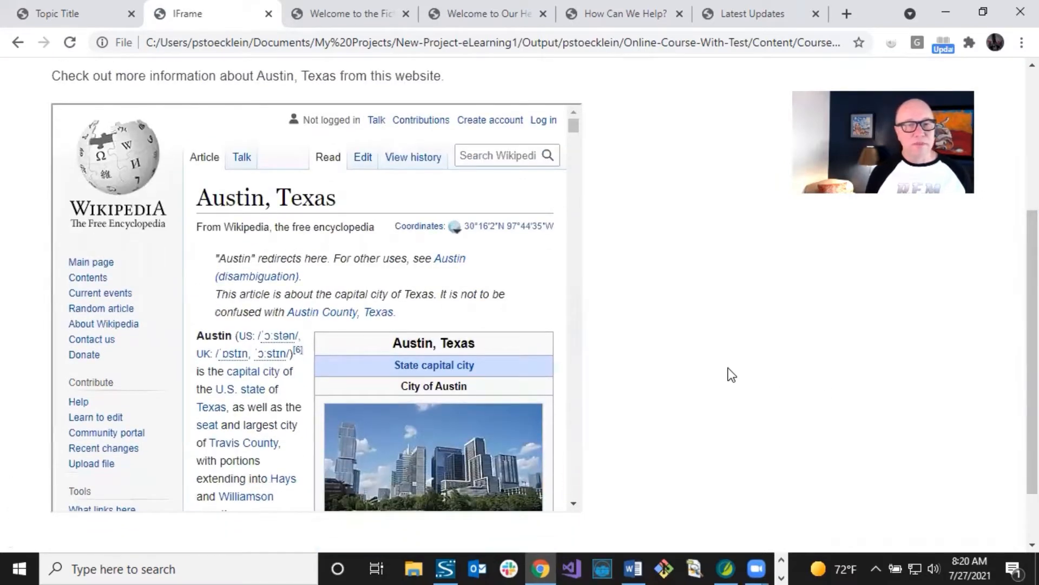
scroll(699, 347, "down", 3)
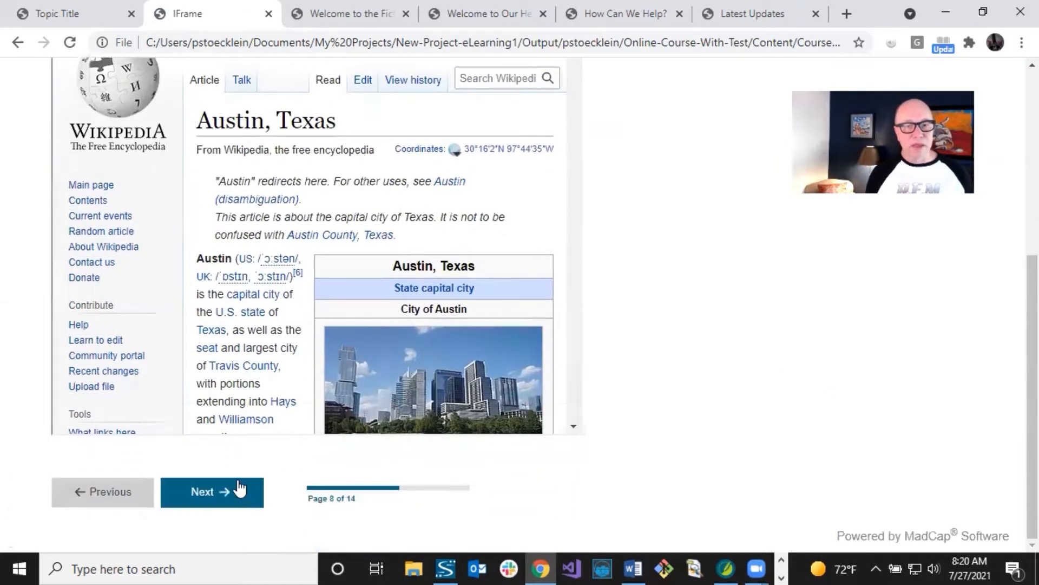
- Begin the Austin Test and answer question 1 with Austin and question 2 with Stephen F. Austin
left_click(238, 488)
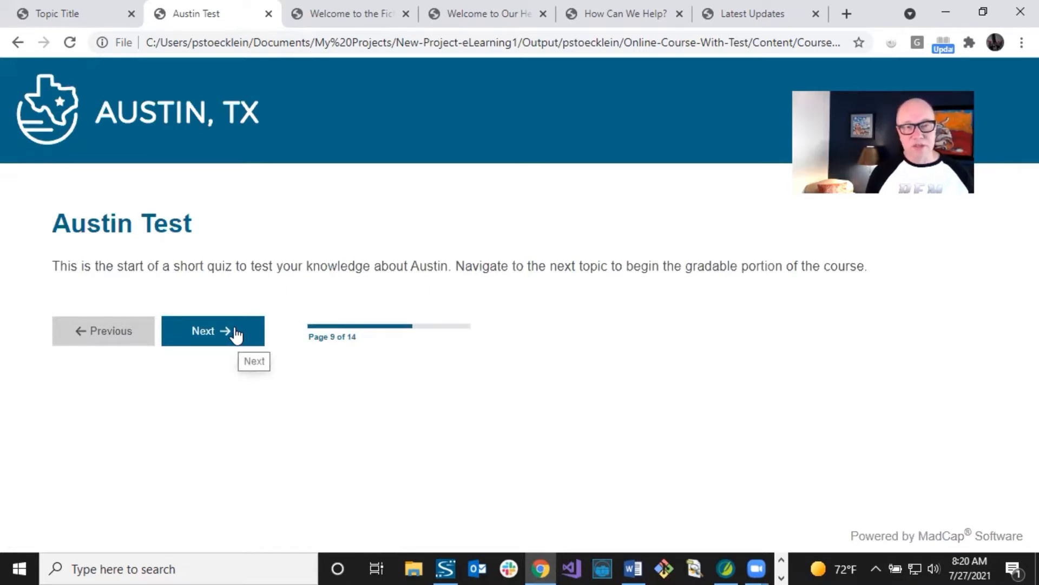
left_click(236, 335)
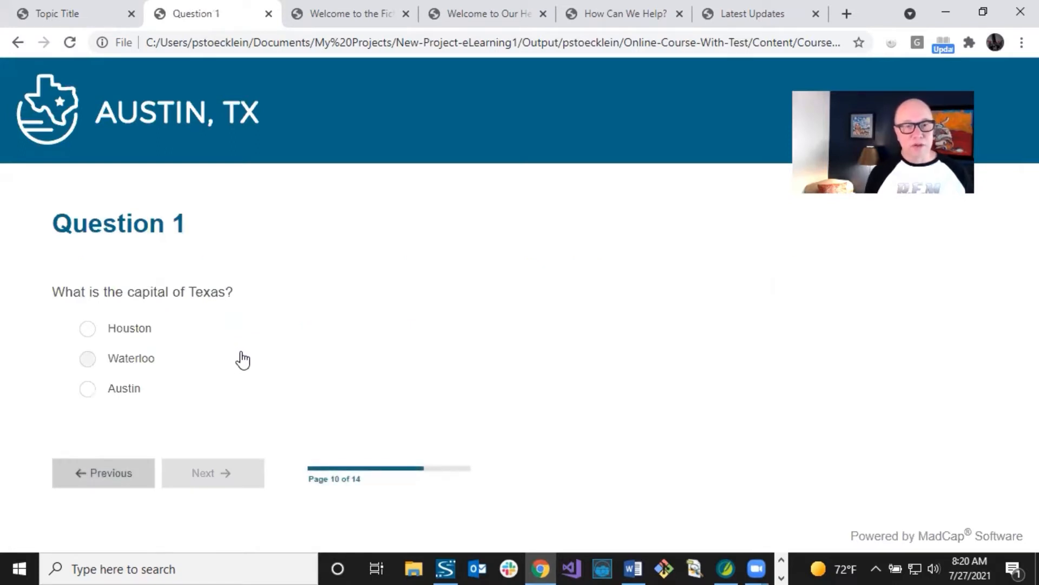
left_click(89, 391)
left_click(218, 473)
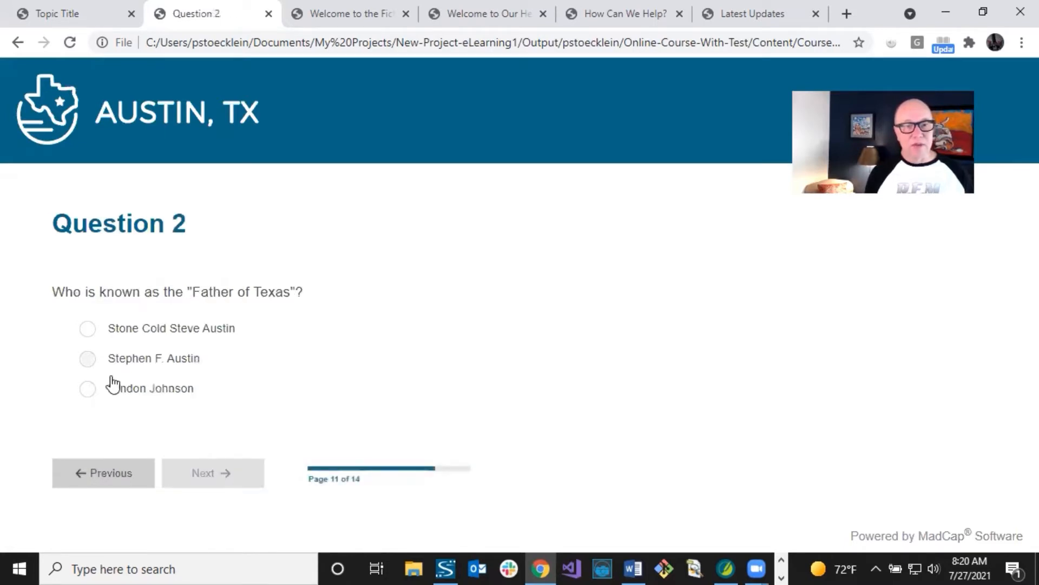
left_click(97, 361)
left_click(210, 473)
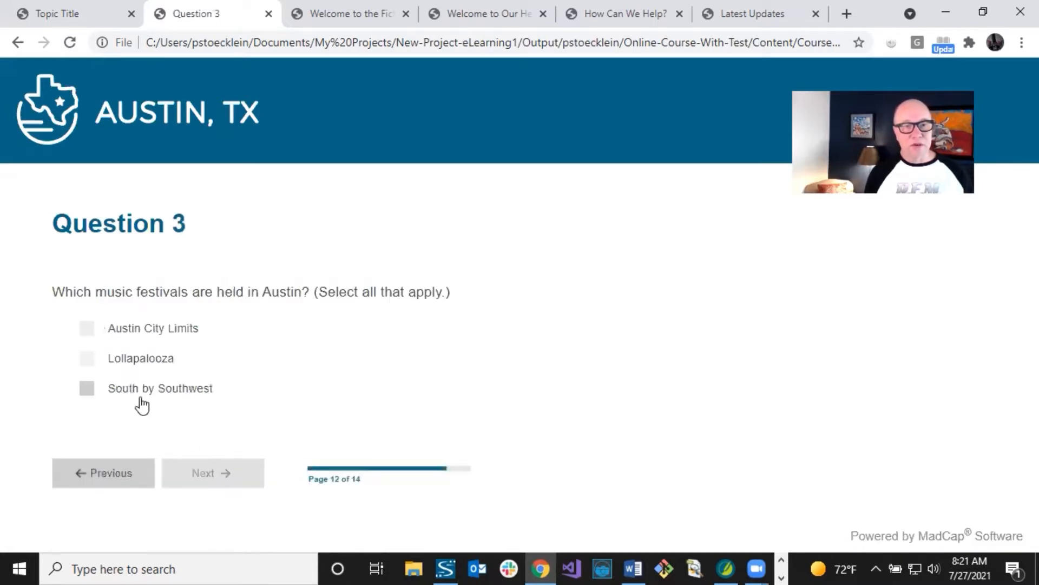
- Answer question 3 with South by Southwest and Austin City Limits, and choose Humid subtropical for question 4
left_click(124, 394)
left_click(112, 330)
left_click(239, 471)
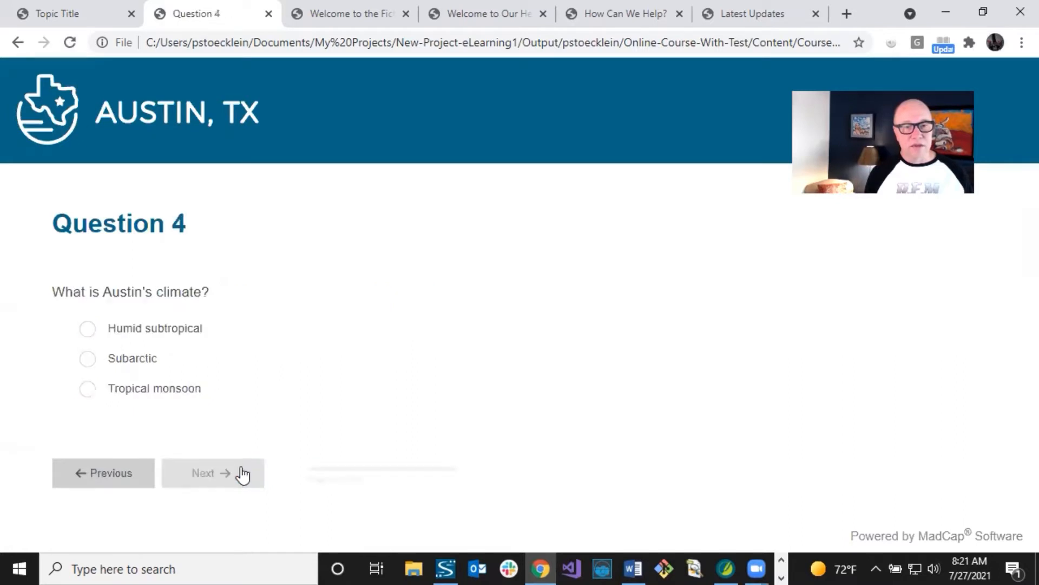
left_click(106, 335)
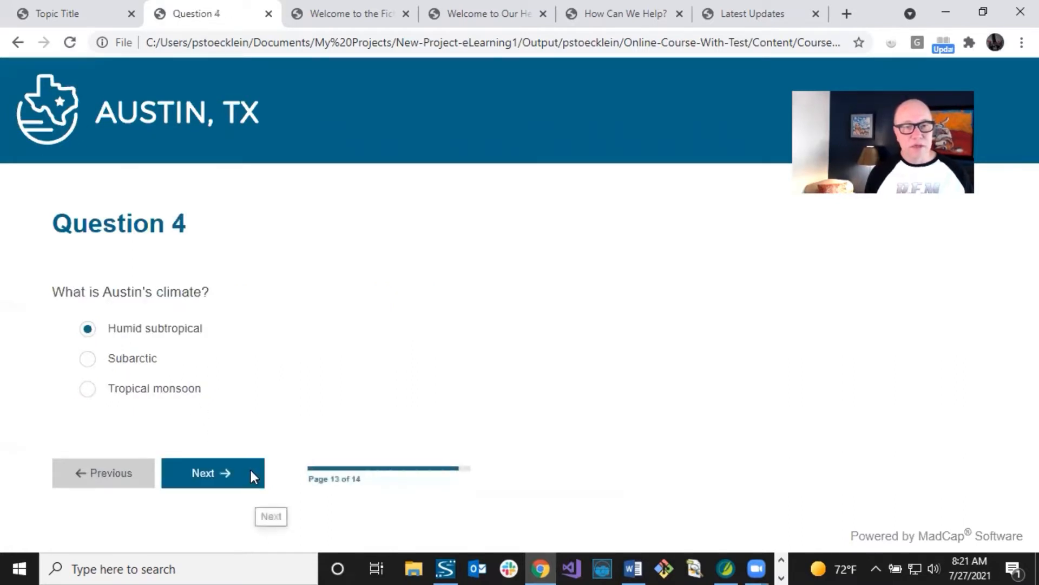
- Answer question 5 with "Best Barbecue in the World" and "Center for Urban Bat Colonies", and complete the test
left_click(249, 473)
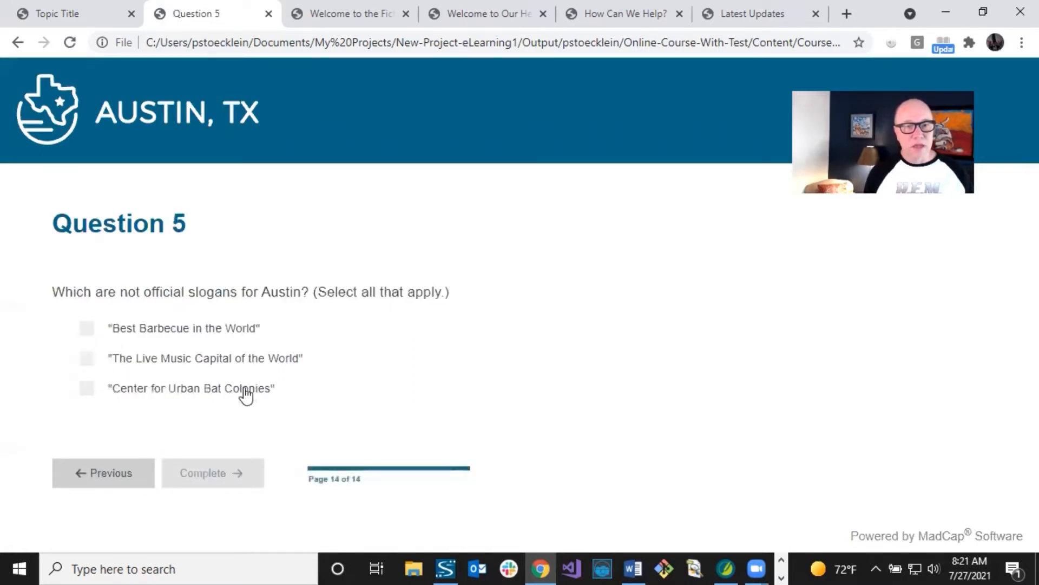
left_click(92, 328)
left_click(92, 358)
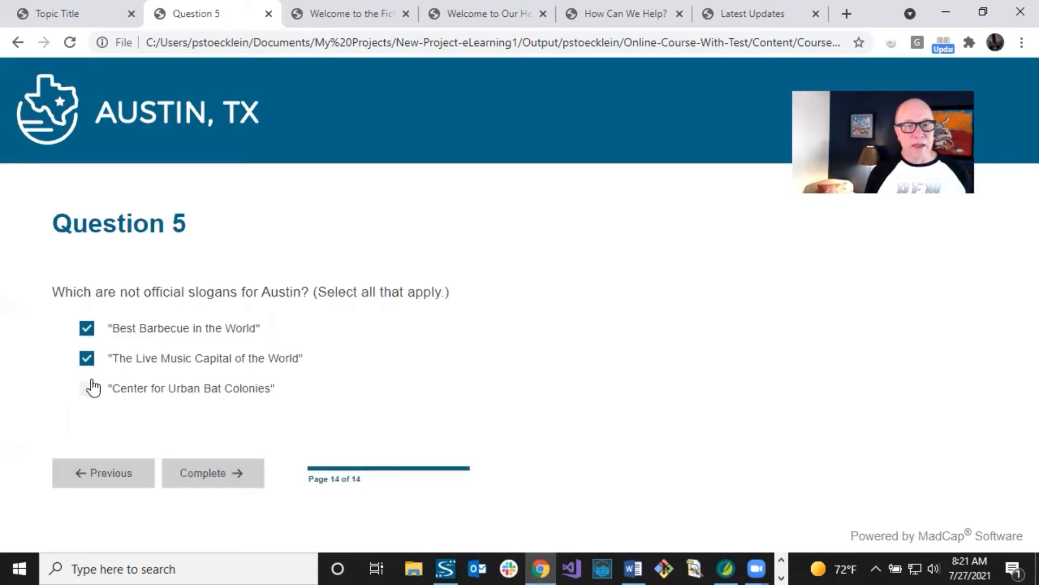
left_click(93, 388)
left_click(91, 360)
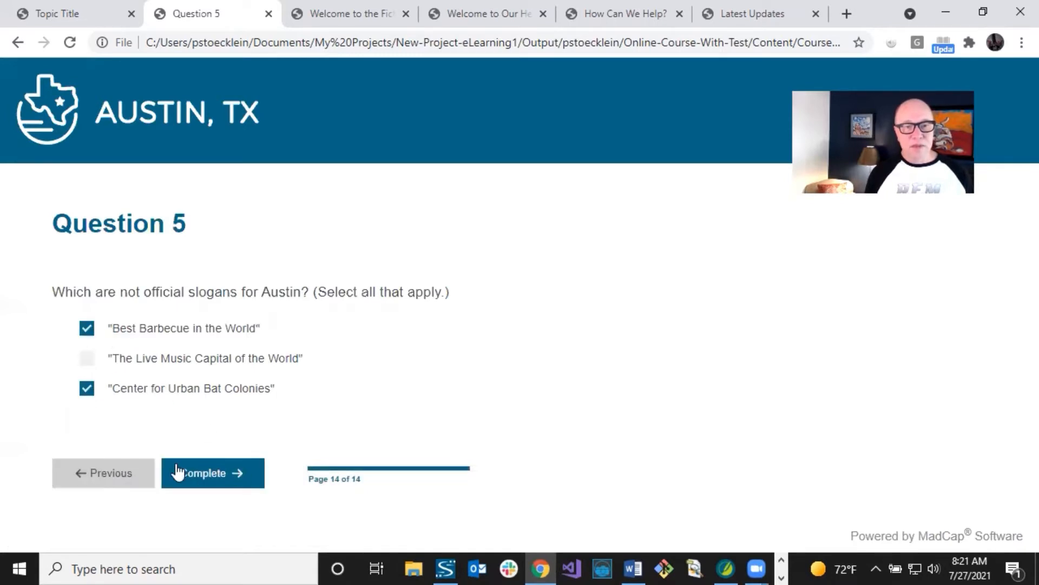
left_click(230, 477)
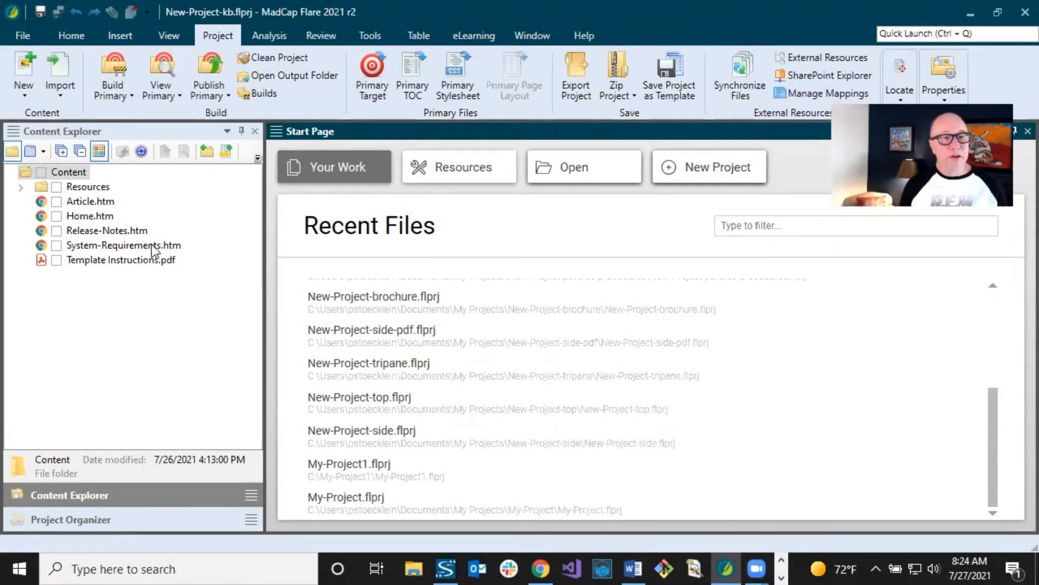
- Examine the knowledge base project's Resources folder and its Article, Home, Release-Notes and System-Requirements topic files
left_click(87, 202)
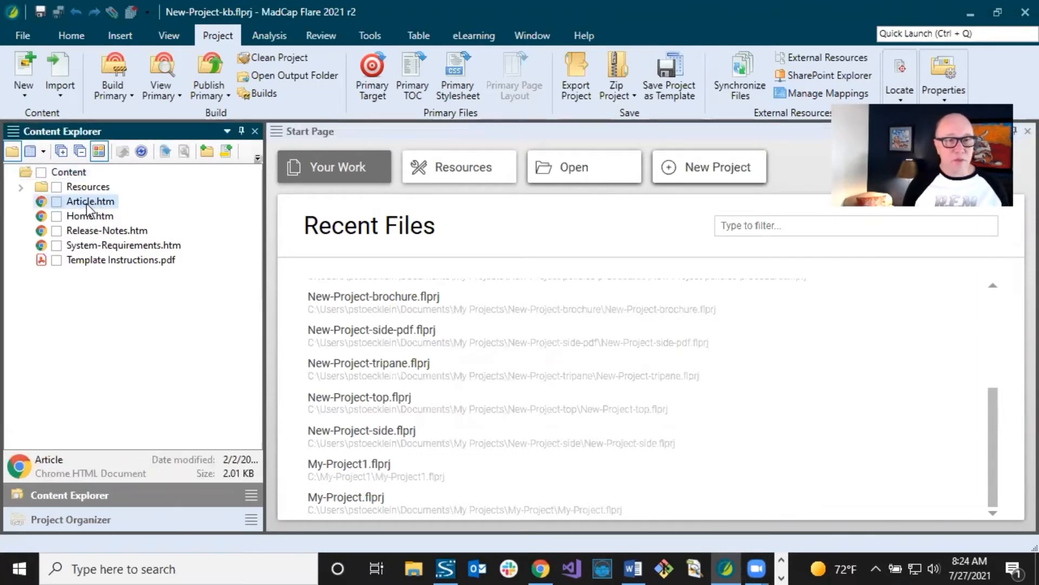
left_click(20, 187)
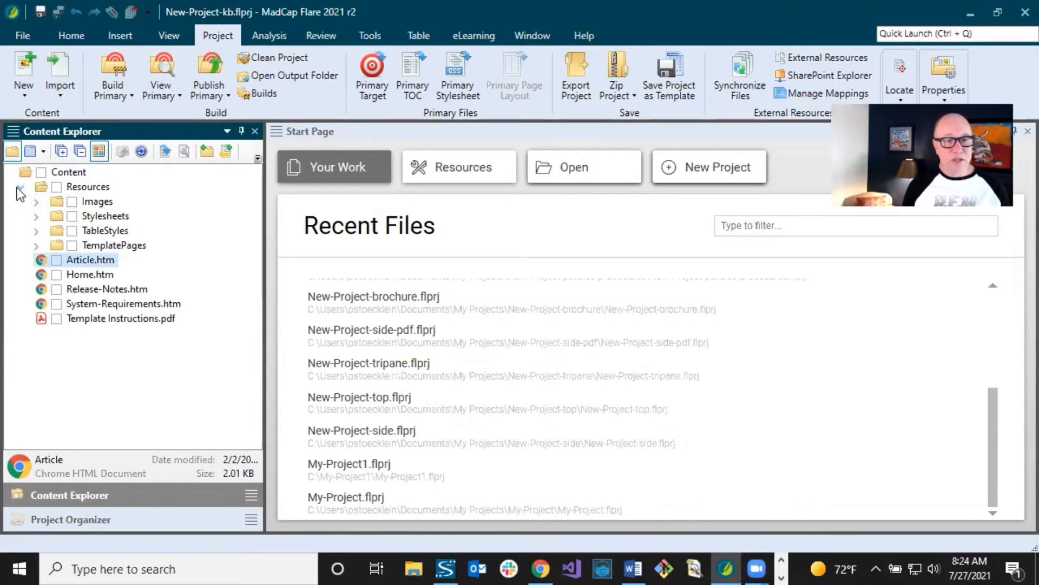
left_click(18, 188)
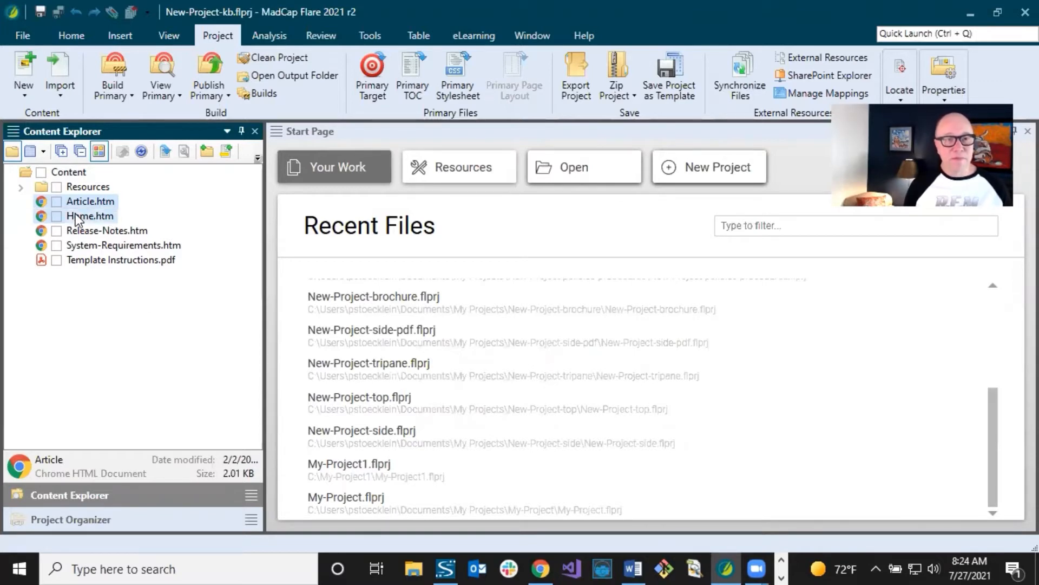
left_click(92, 215)
left_click(91, 200)
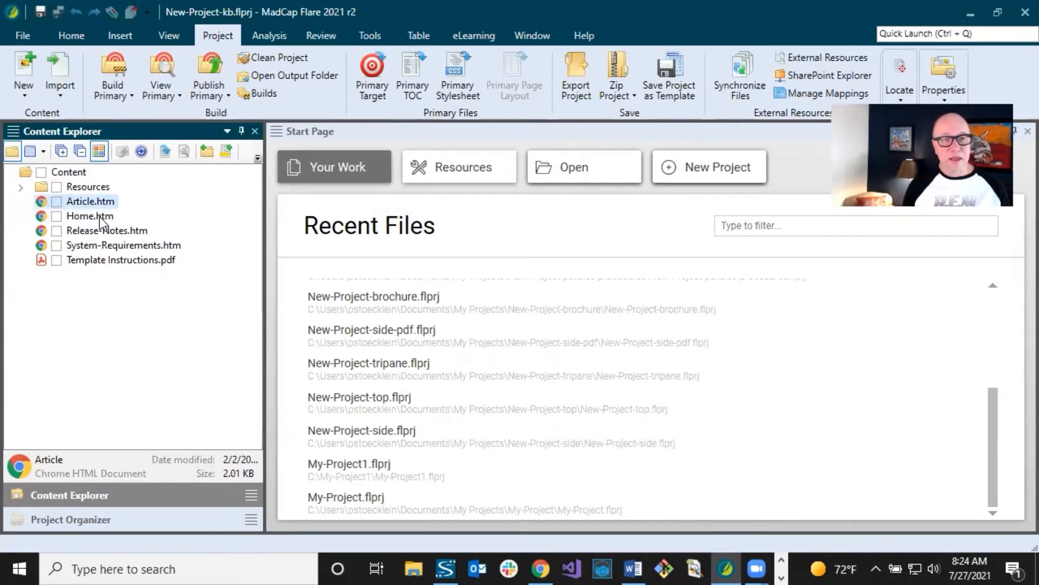
left_click(102, 217)
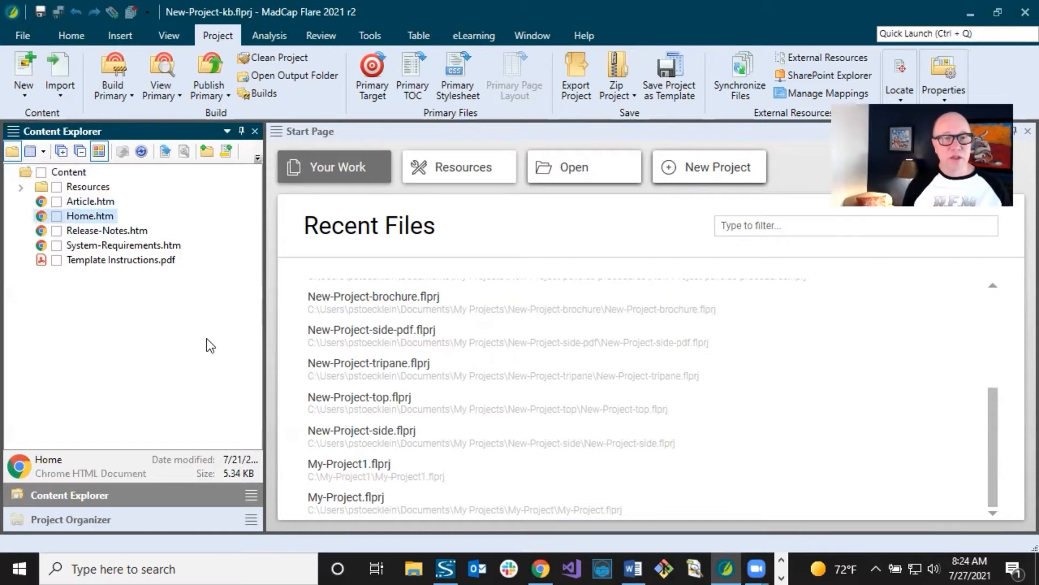
left_click(124, 236)
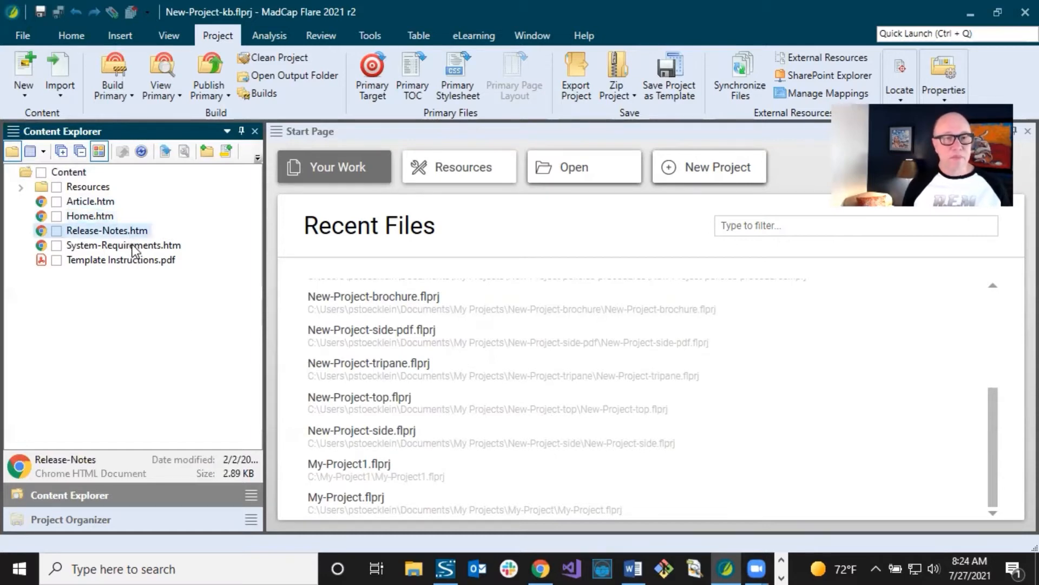
left_click(132, 245)
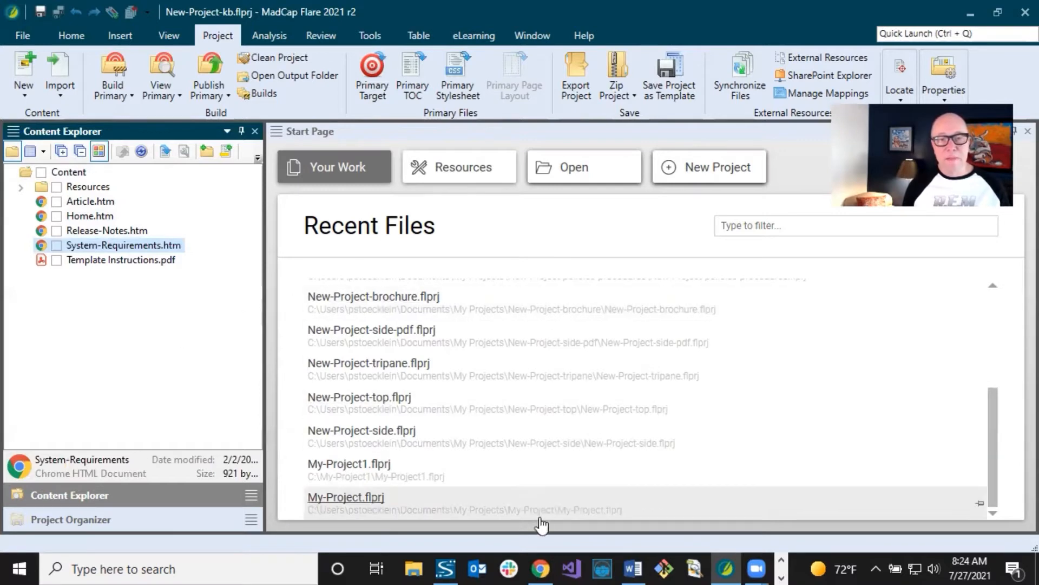
- Switch to Chrome and look through the FictionSoft Knowledge Base home page from the banner to the footer
left_click(540, 568)
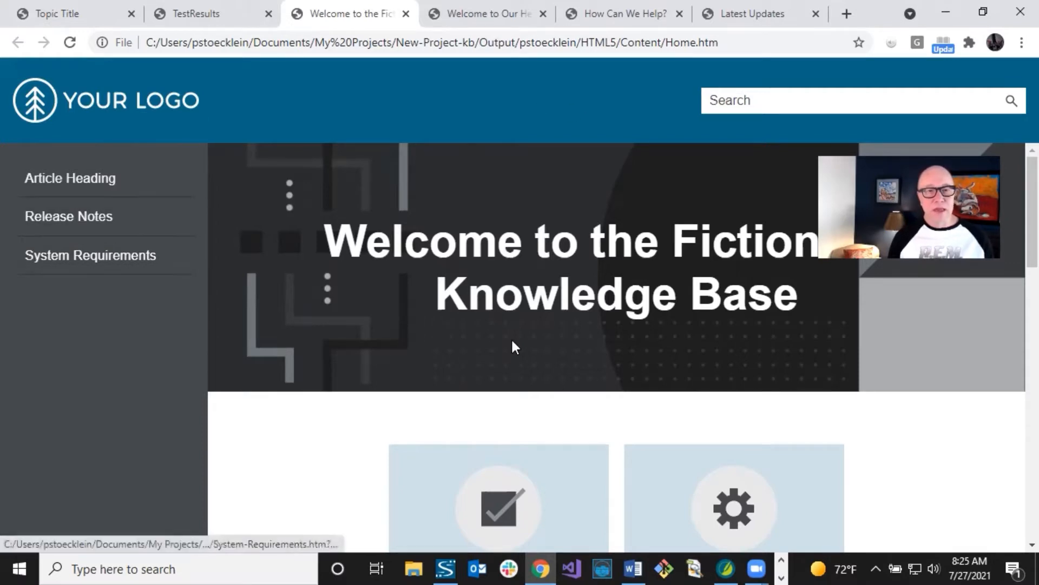
scroll(512, 341, "down", 3)
scroll(512, 341, "up", 2)
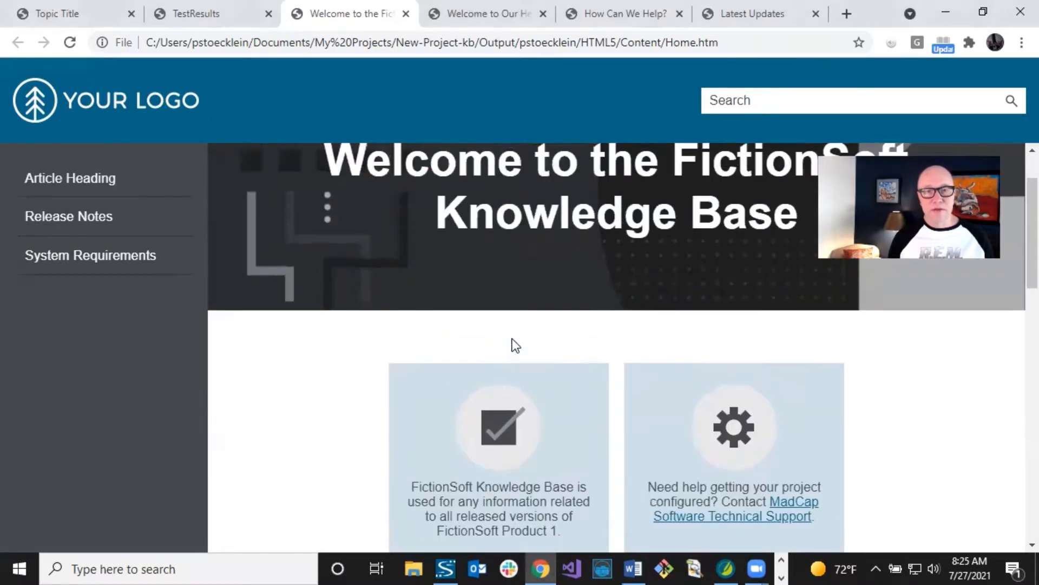
scroll(512, 339, "down", 3)
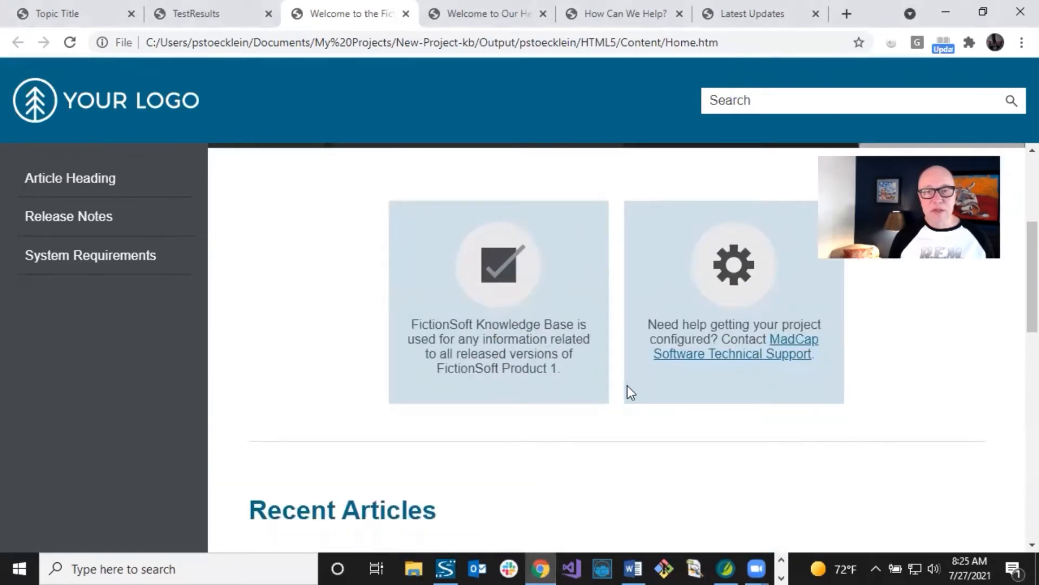
scroll(631, 379, "down", 4)
scroll(384, 295, "down", 1)
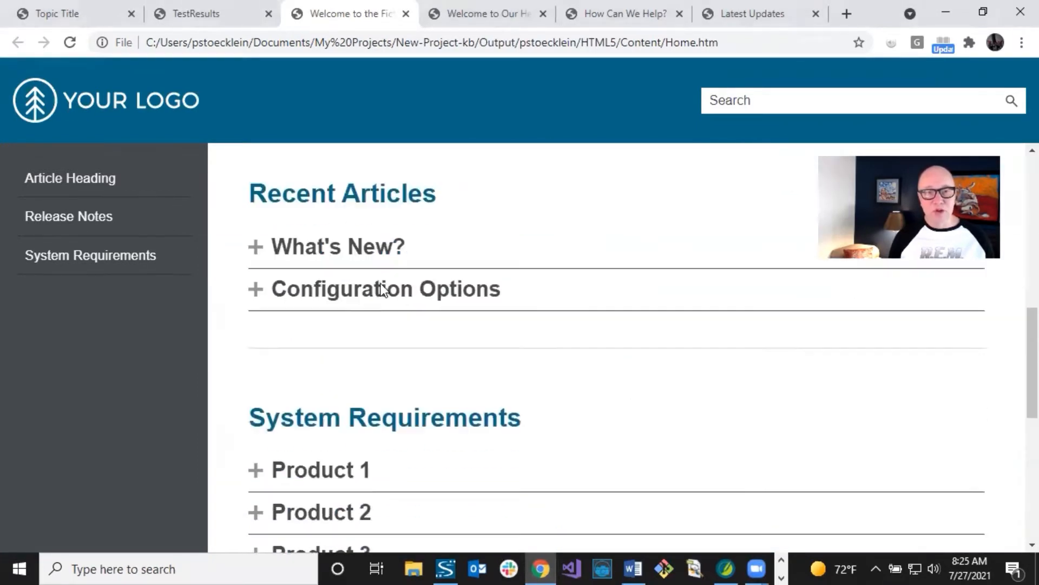
scroll(443, 303, "down", 5)
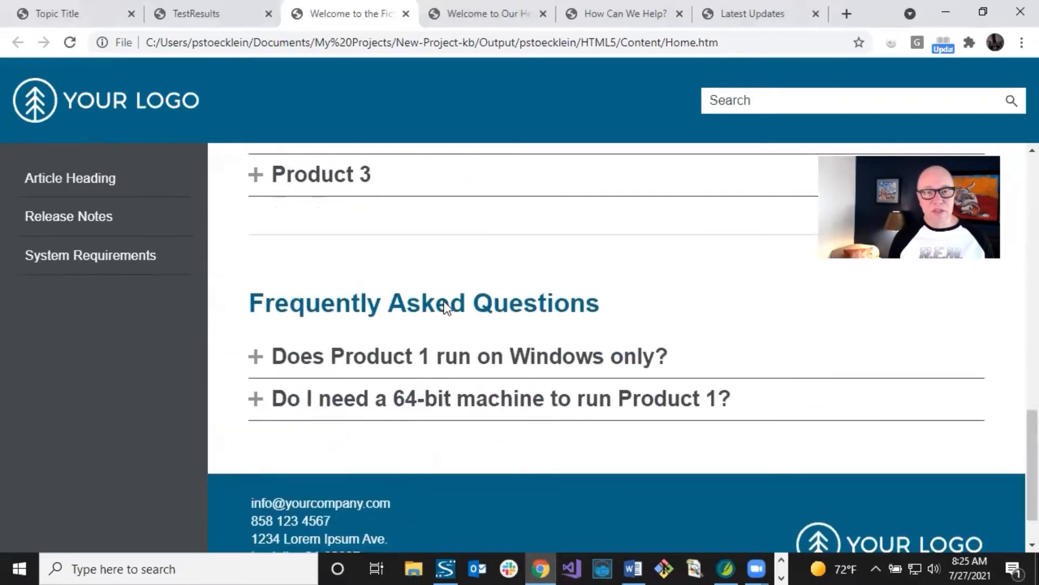
scroll(444, 306, "down", 1)
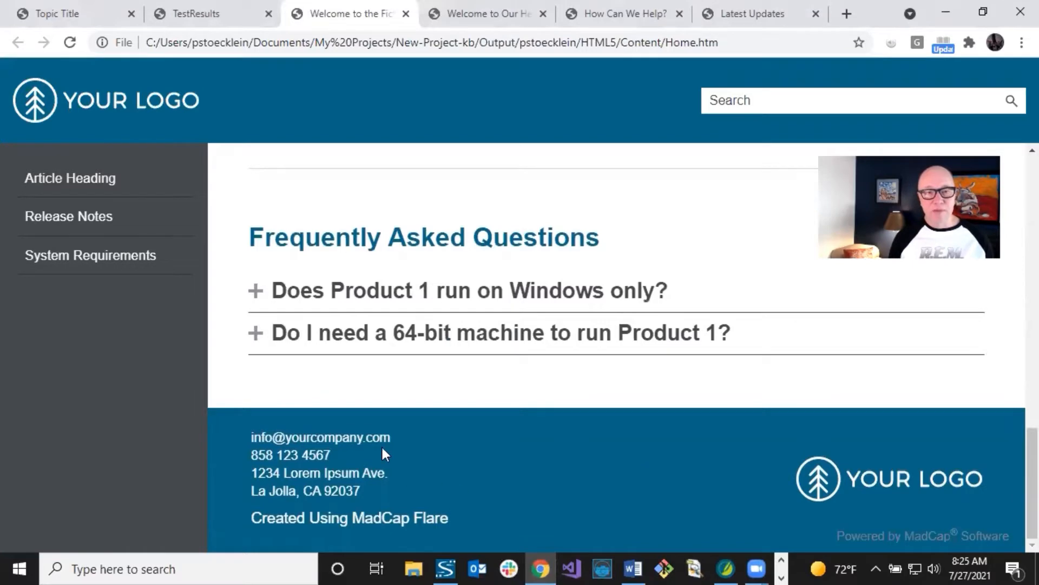
scroll(420, 441, "up", 15)
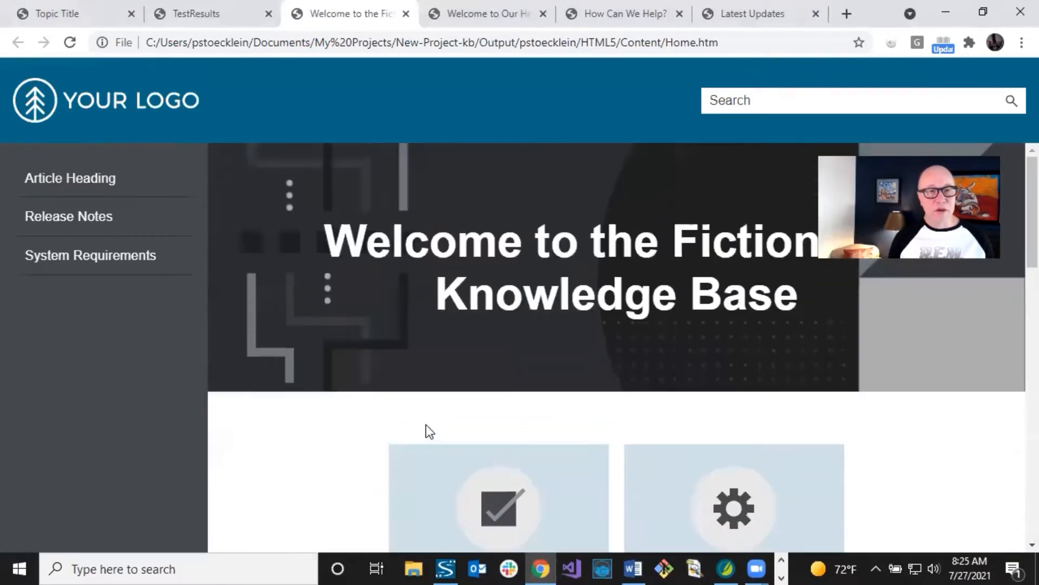
- Open the Article Heading topic of the knowledge base output and look over its article sections
left_click(93, 178)
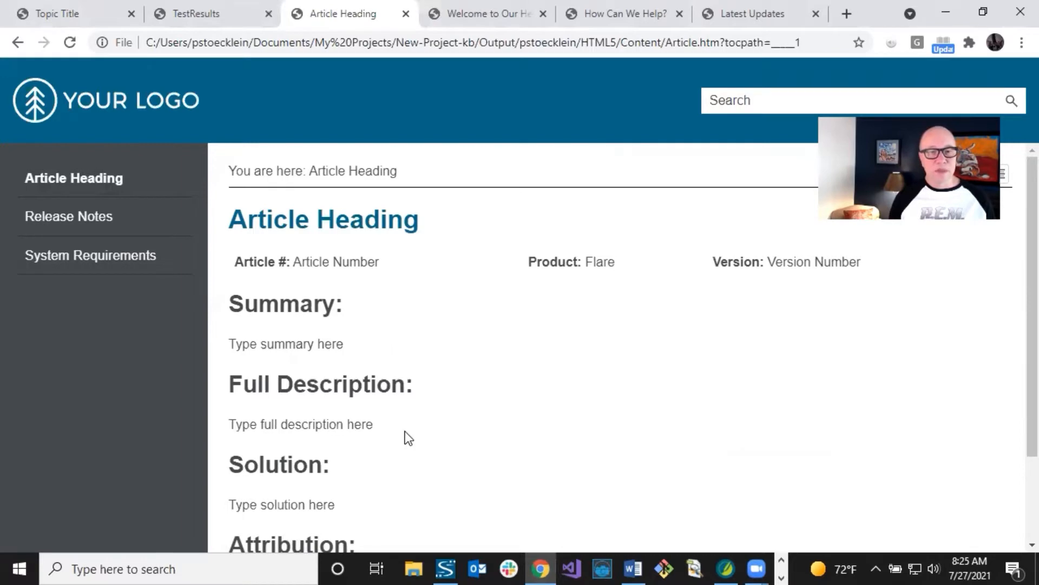
scroll(403, 434, "down", 2)
scroll(383, 374, "up", 2)
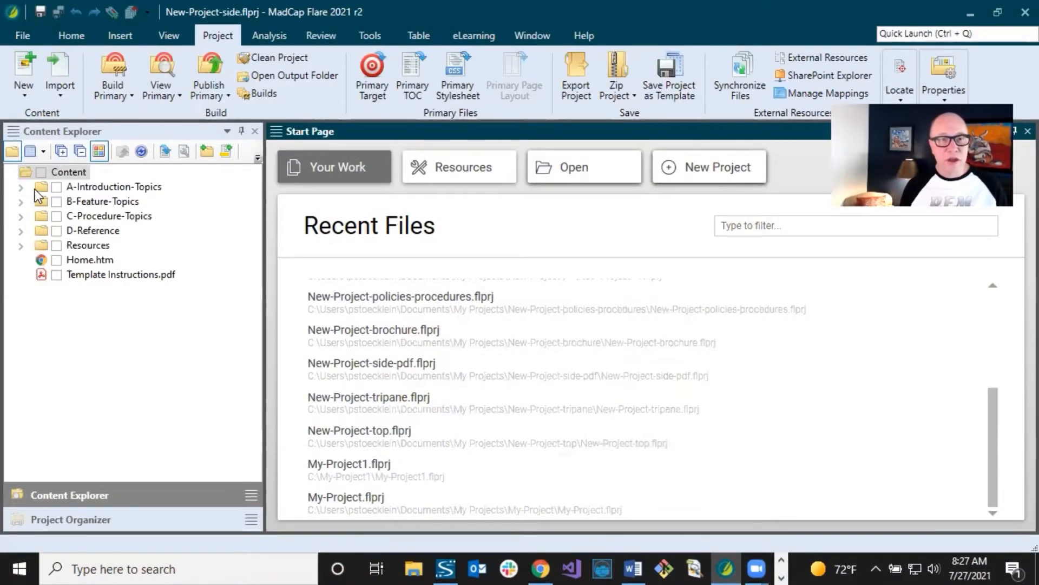
- Expand the A-Introduction-Topics, B-Feature-Topics and C-Procedure-Topics folders of New-Project-side and review their topic files and Home.htm
left_click(22, 187)
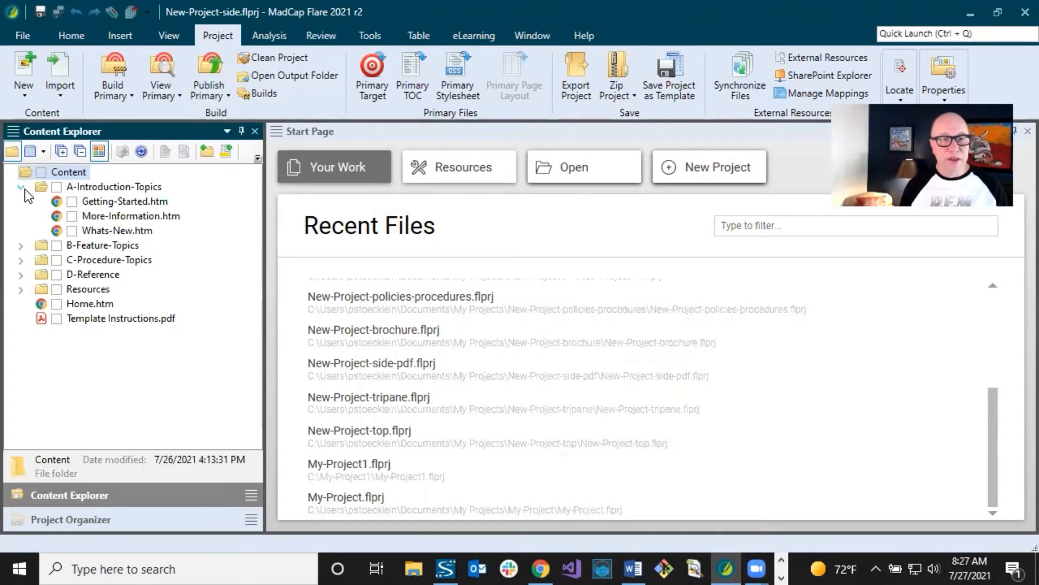
left_click(21, 246)
left_click(21, 319)
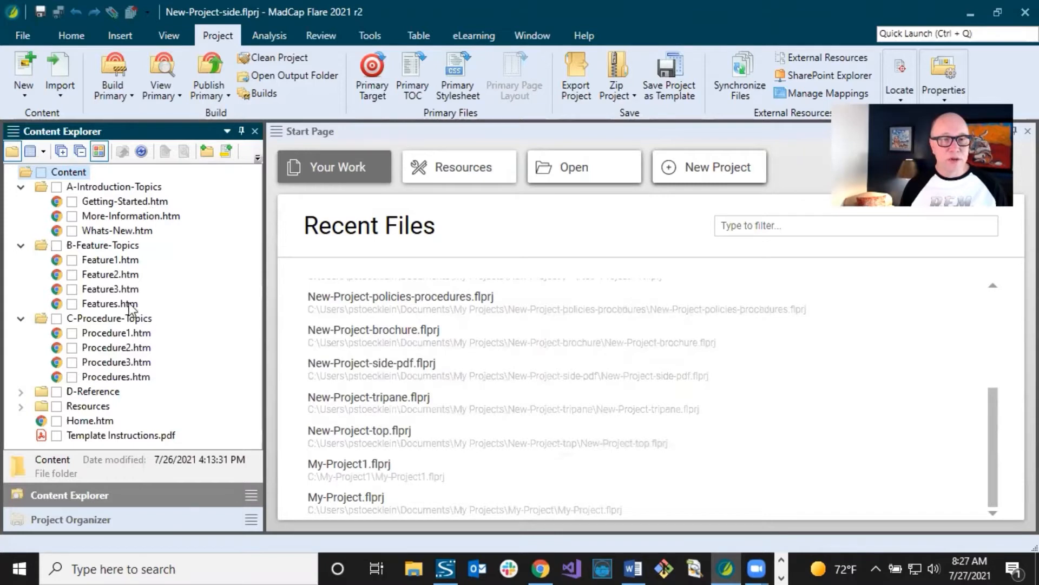
left_click(118, 261)
left_click(102, 335)
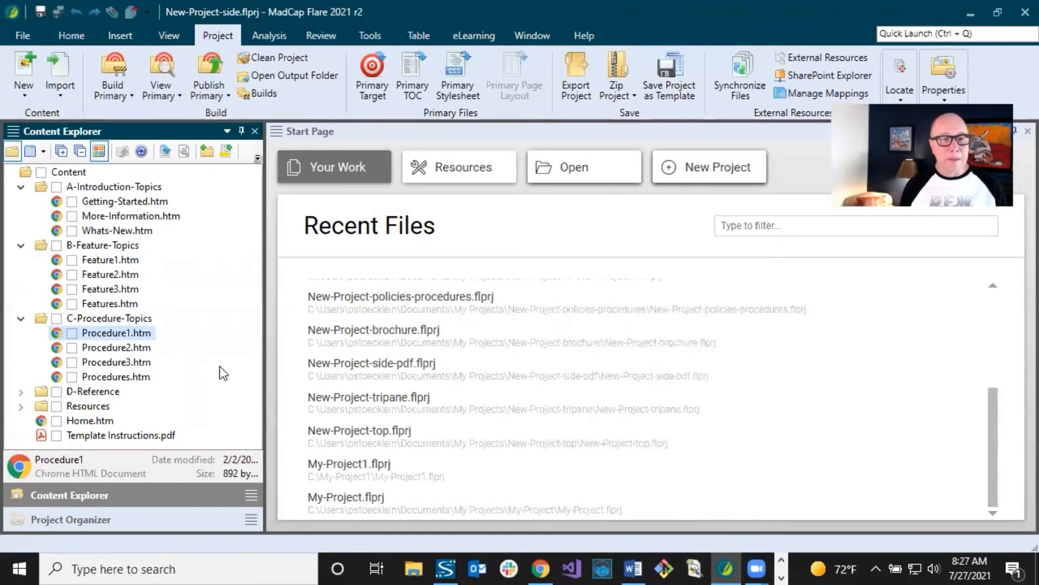
left_click(105, 421)
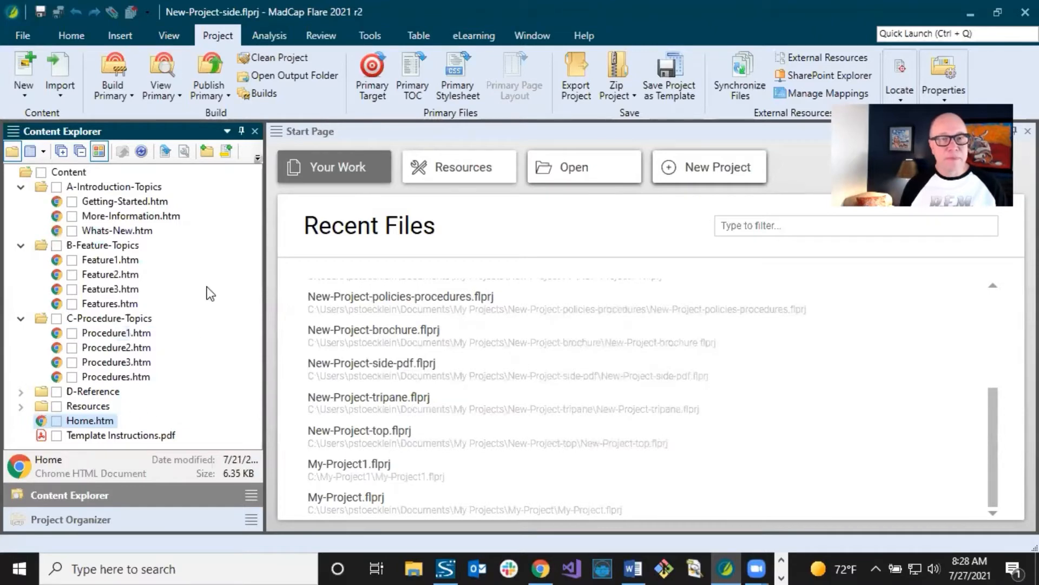
- Open the Feature1.htm topic for editing and inspect its placeholder paragraph
left_click(124, 262)
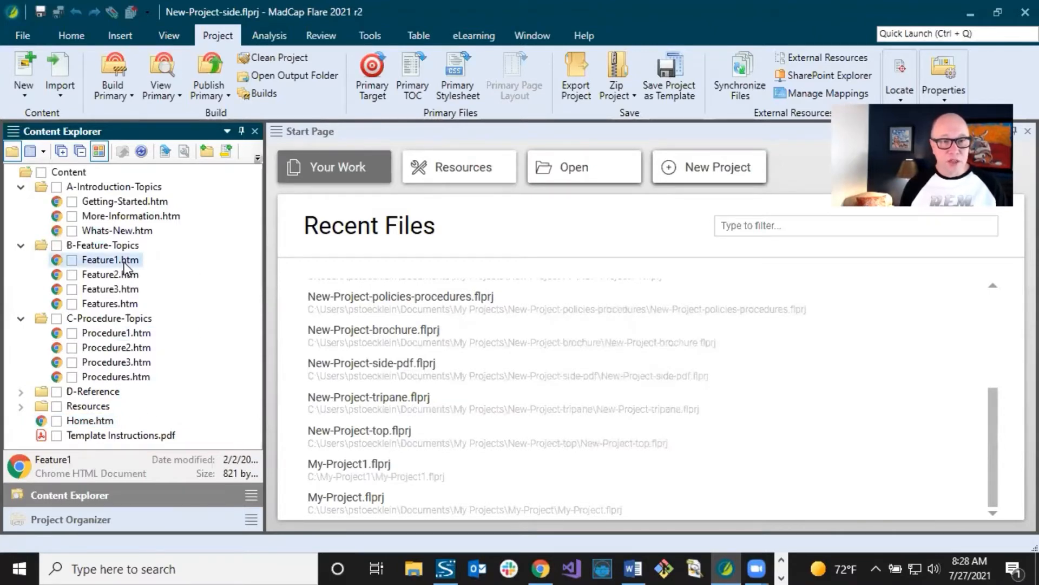
double_click(124, 262)
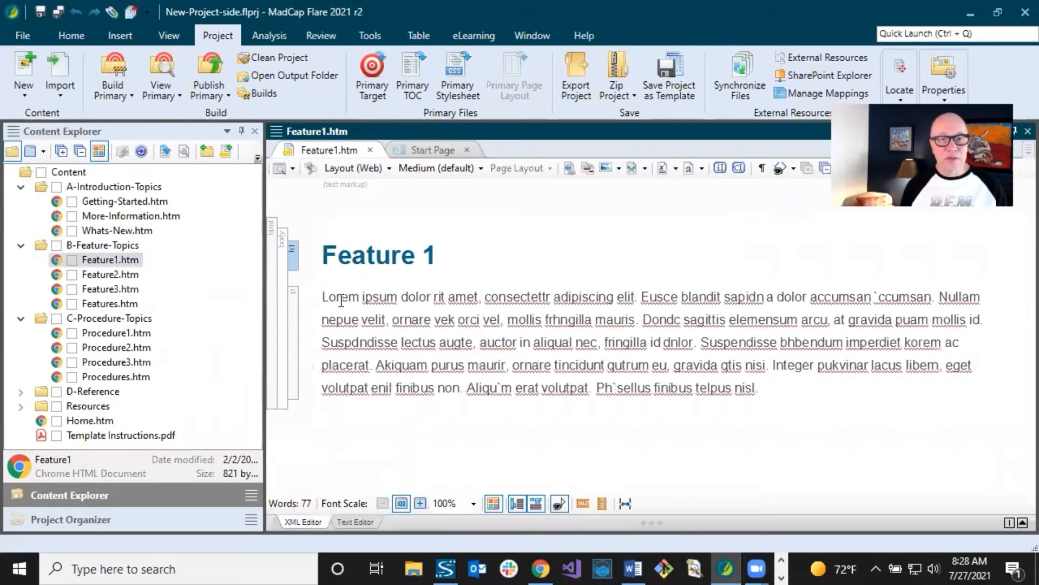
left_click(340, 298)
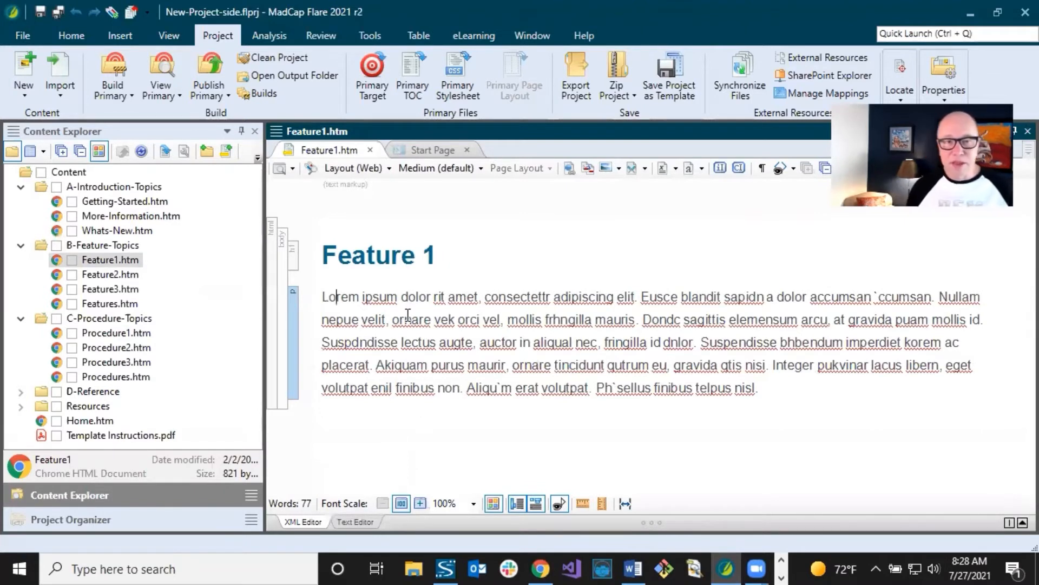
triple_click(333, 295)
left_click(470, 274)
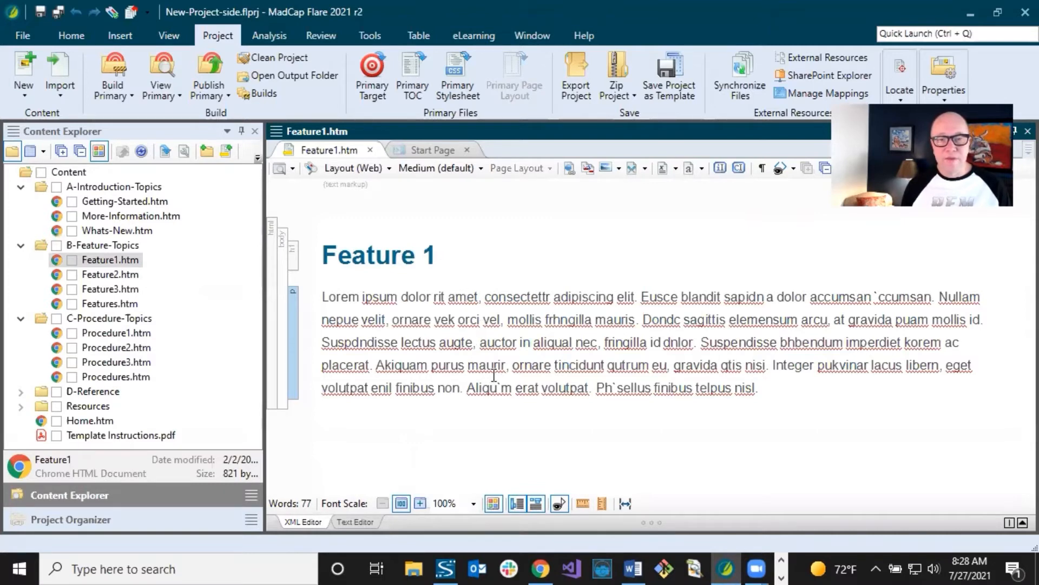
- Switch to Chrome, expand Getting Started in the Help Center output's navigation, and look through the home page down to its footer
left_click(544, 567)
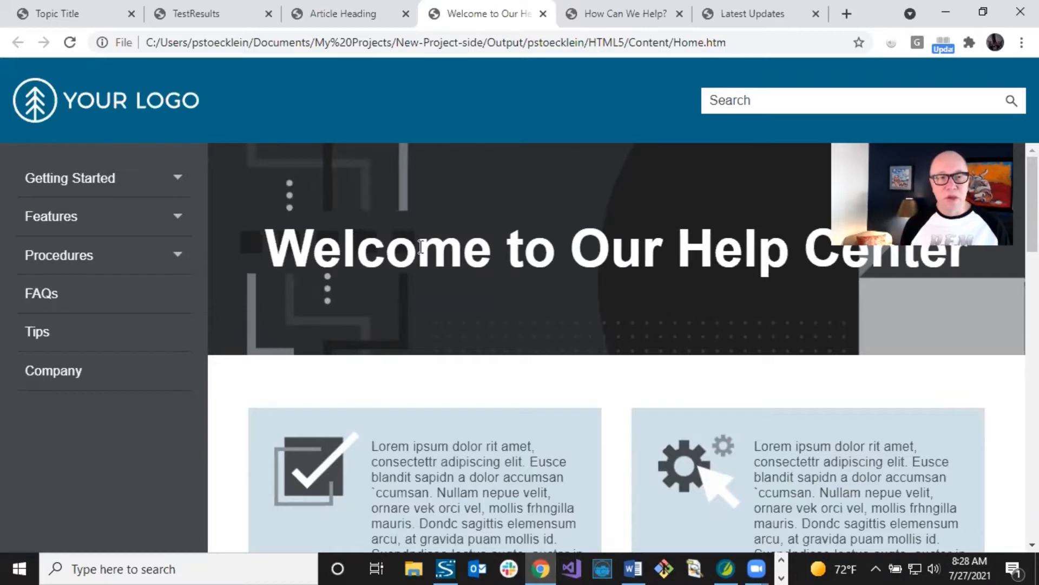
left_click(171, 182)
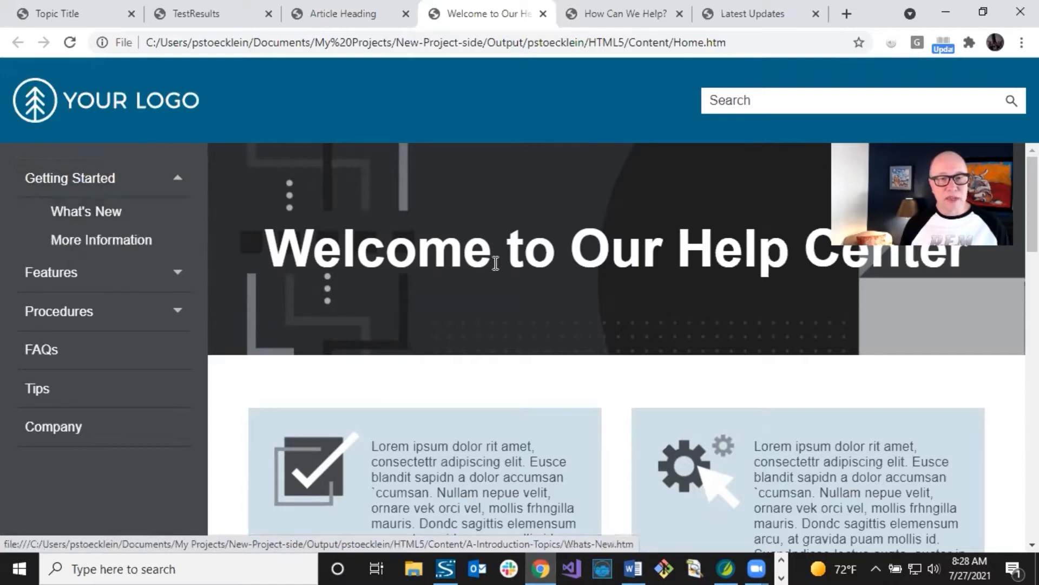
scroll(530, 314, "down", 5)
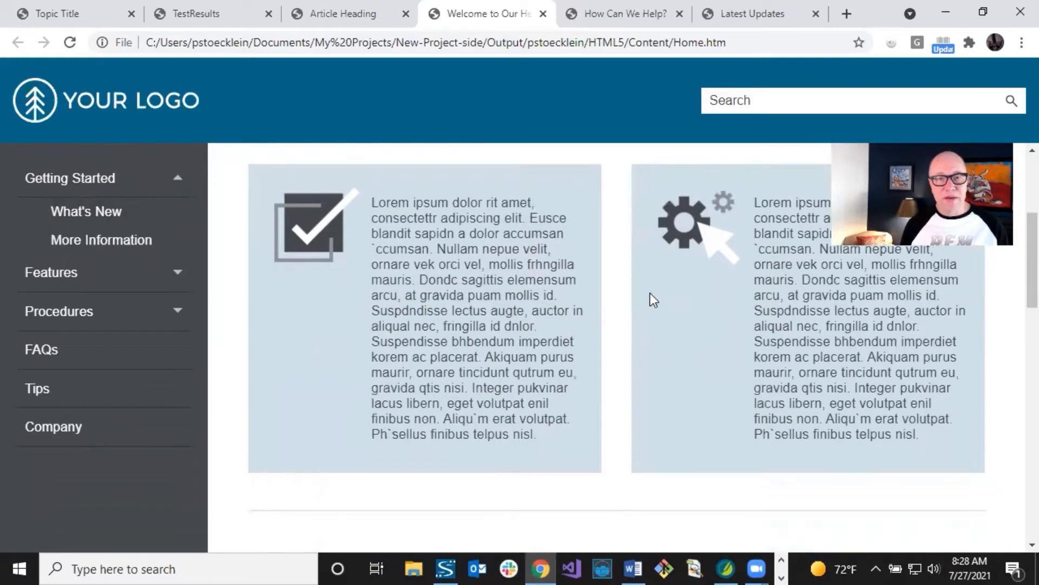
scroll(780, 339, "down", 8)
scroll(690, 313, "up", 1)
scroll(692, 315, "down", 1)
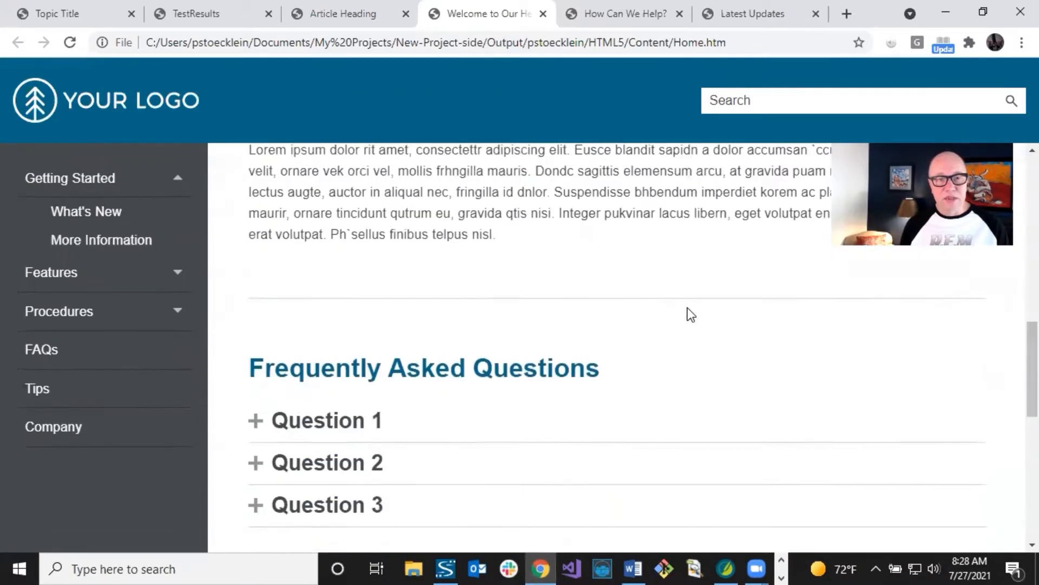
scroll(688, 308, "down", 9)
scroll(384, 278, "up", 2)
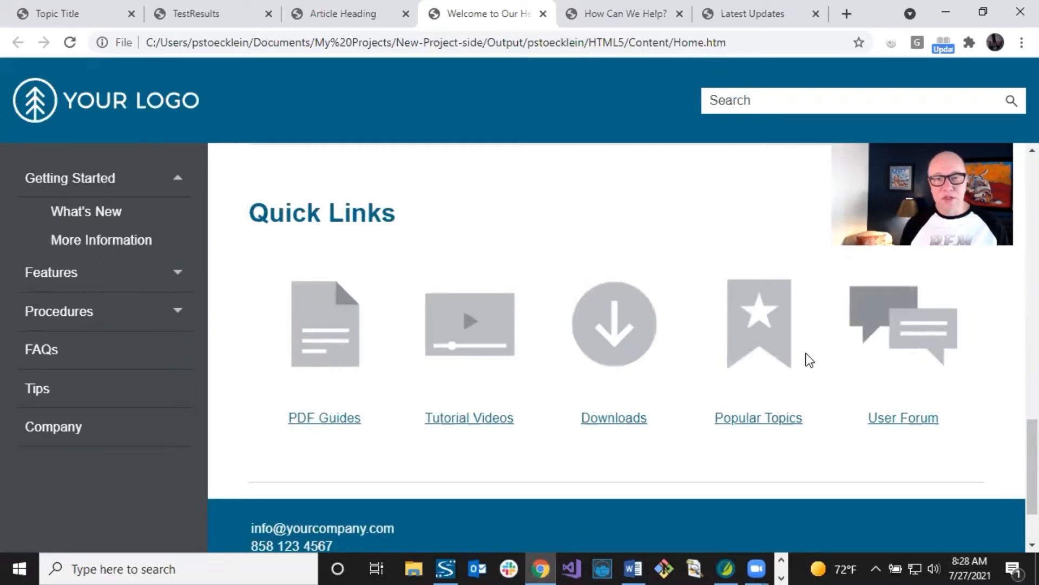
scroll(418, 299, "down", 2)
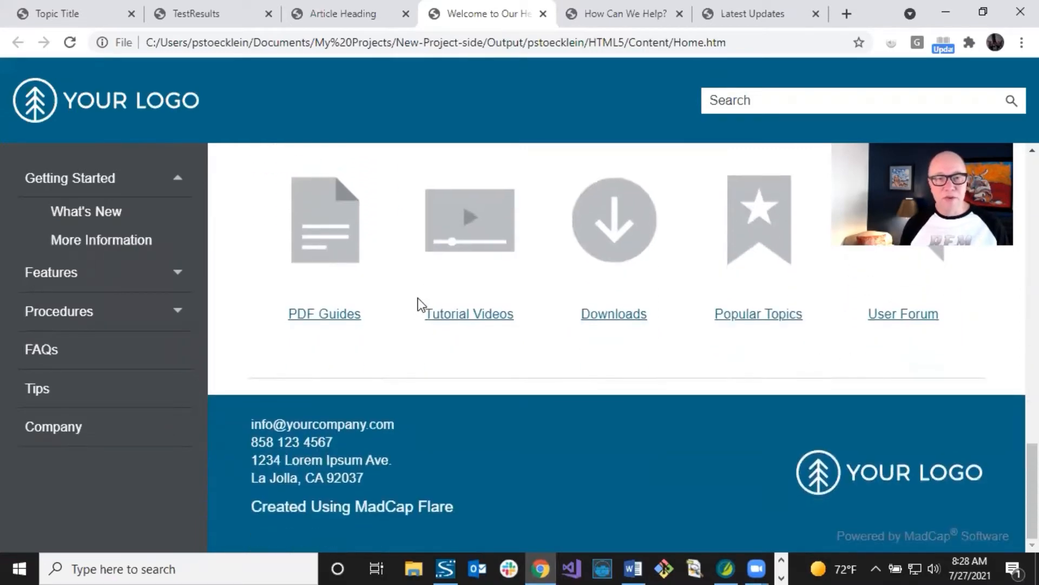
scroll(327, 349, "up", 18)
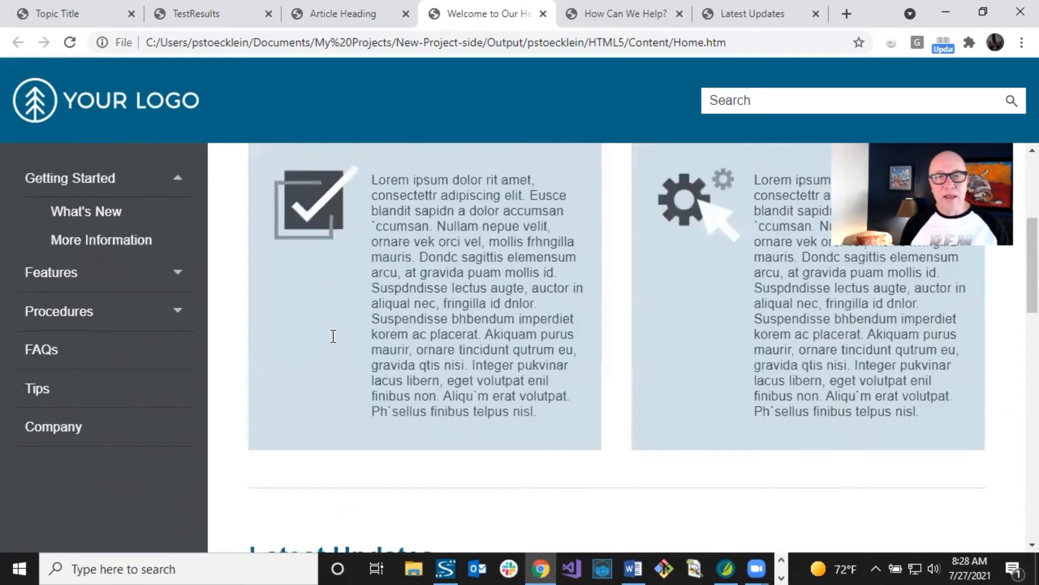
- Return to the start of the Help Center home page and search the output for "feature"
scroll(243, 208, "up", 5)
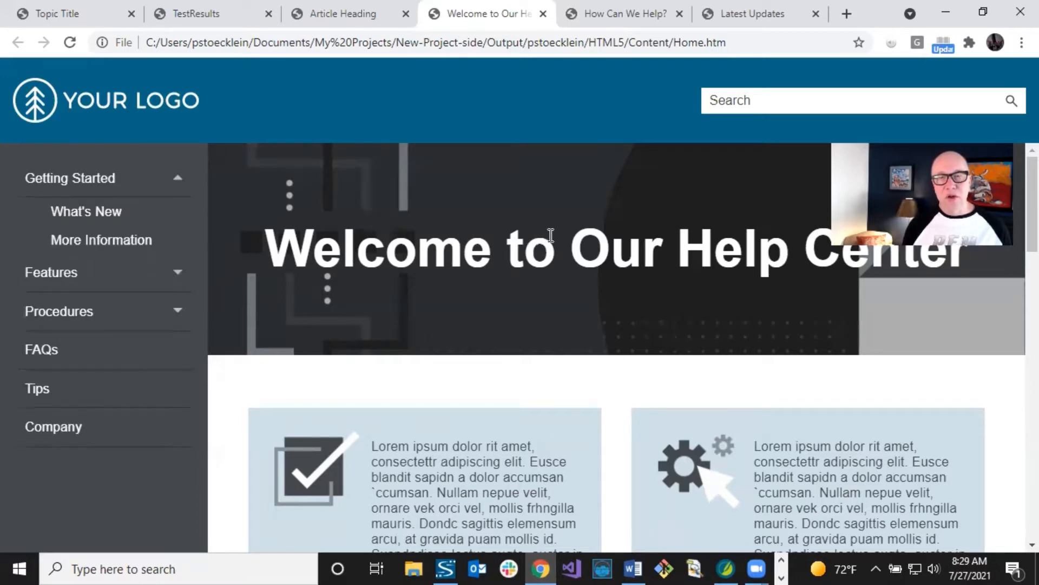
left_click(726, 101)
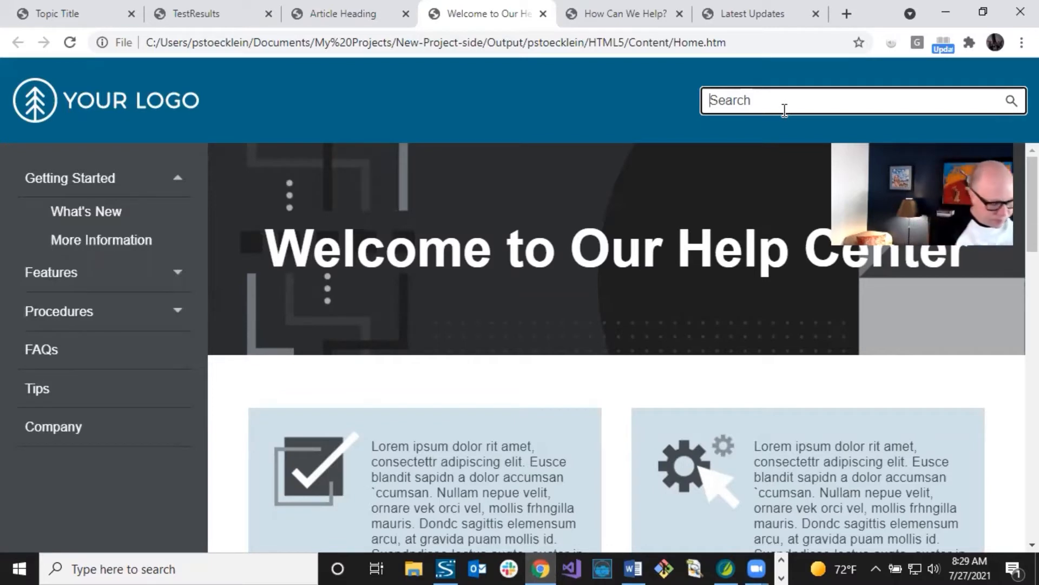
type("feature")
key("Return")
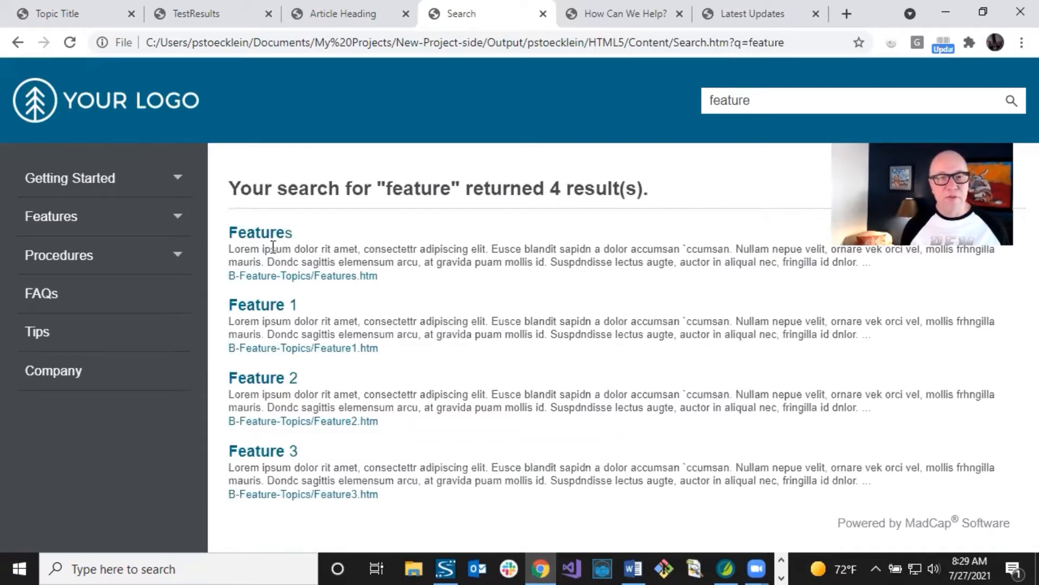
- Examine the summary text under the Features search result and return to the Help Center home page
left_click_drag(228, 254, 522, 264)
left_click(375, 348)
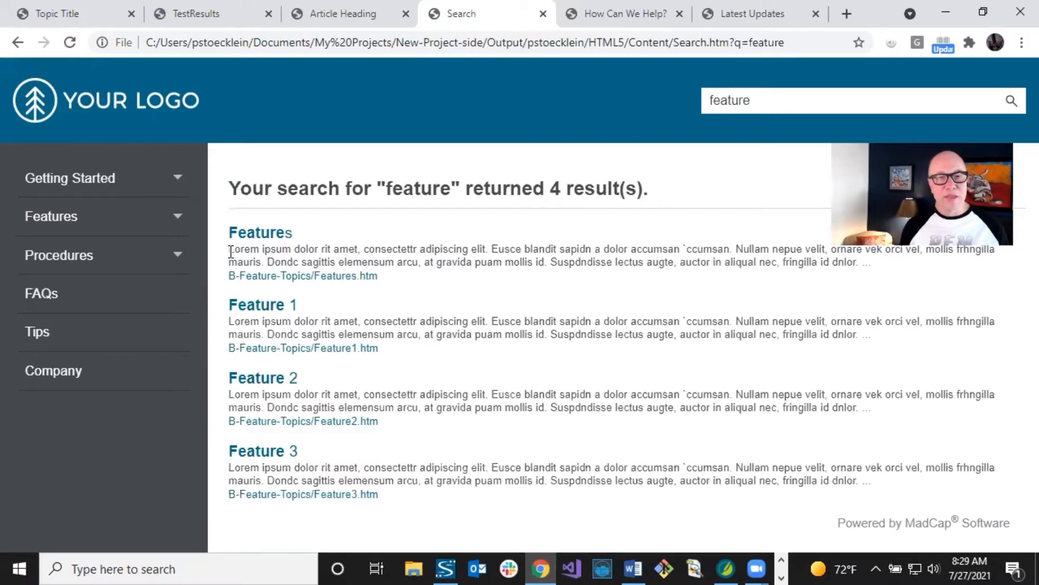
left_click_drag(229, 252, 510, 263)
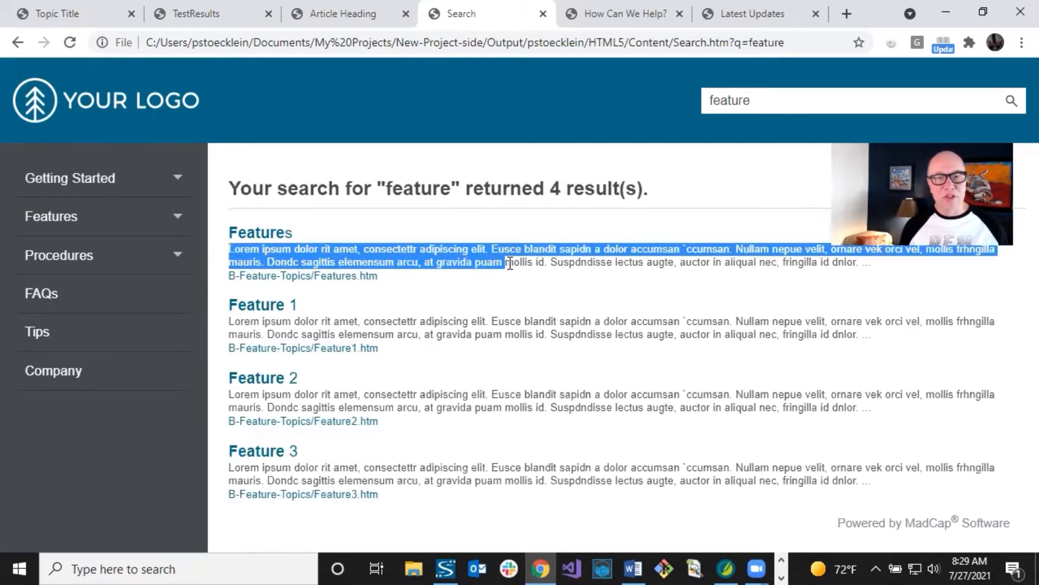
left_click(550, 263)
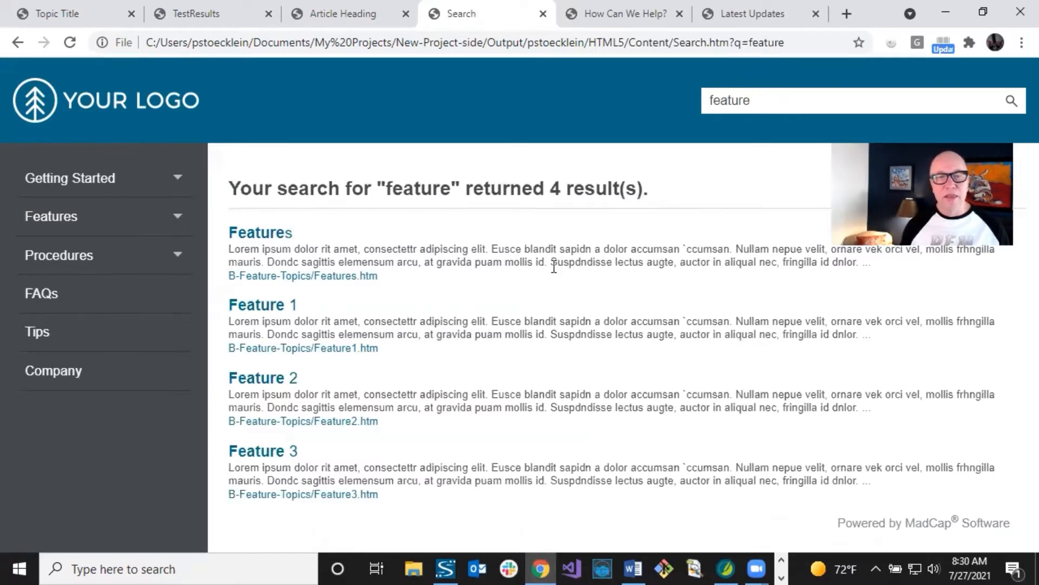
left_click(76, 115)
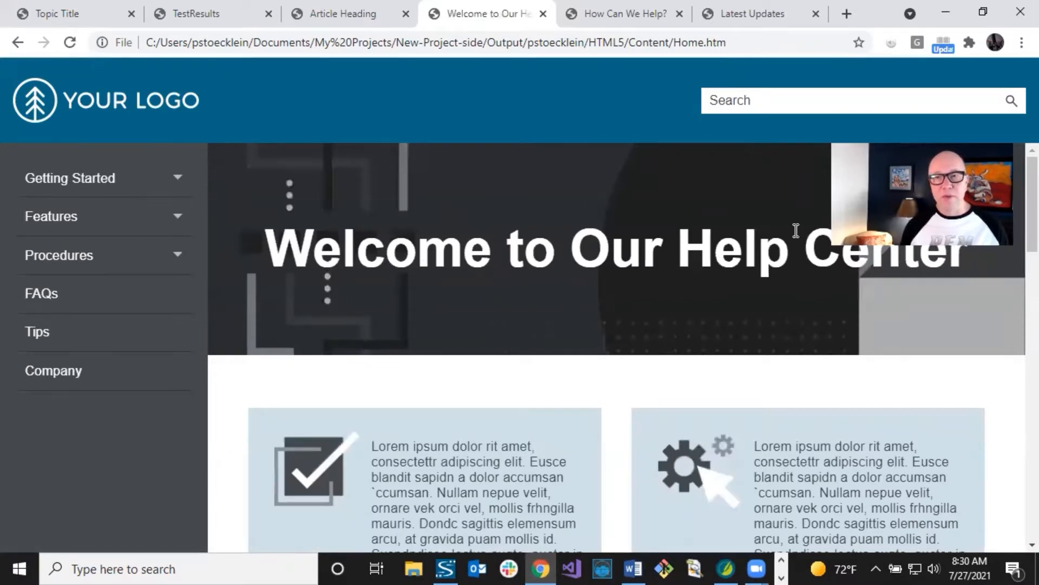
- Restore the browser window from full screen, widen it to nearly the whole screen width, and maximize it again
left_click(982, 14)
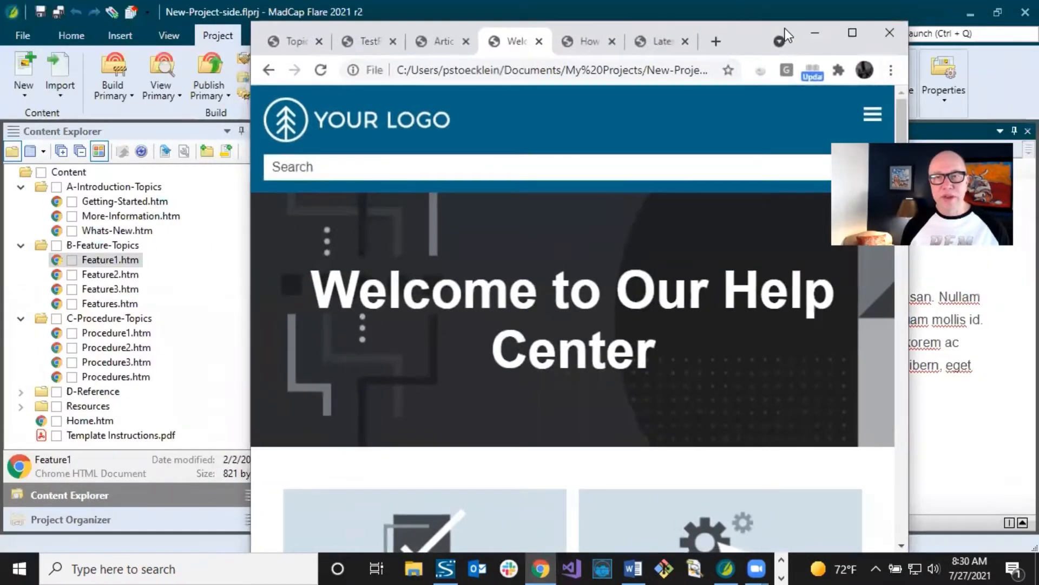
left_click_drag(785, 28, 685, 8)
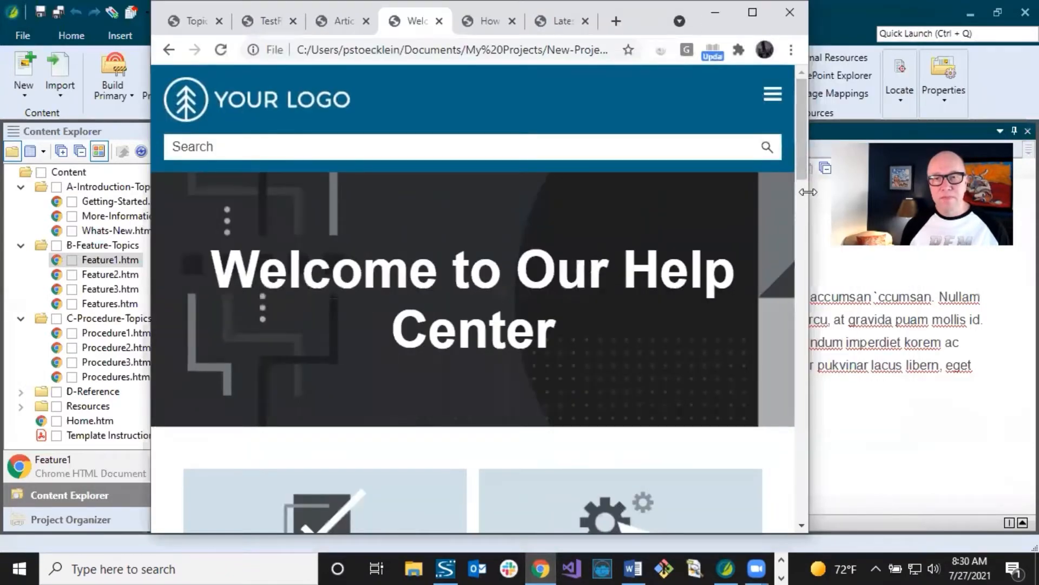
left_click_drag(809, 191, 1023, 193)
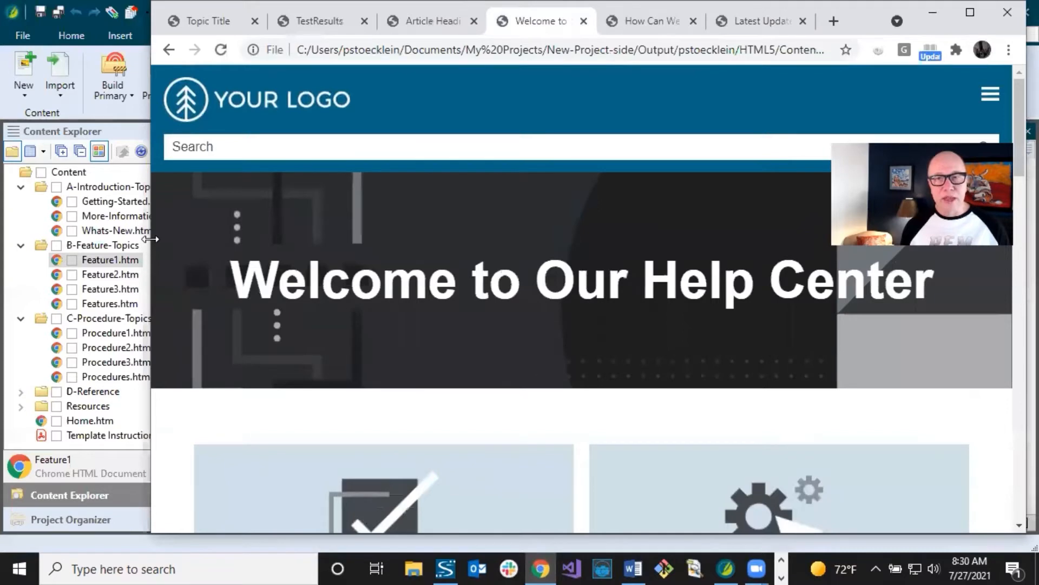
left_click_drag(151, 239, 8, 239)
left_click(970, 12)
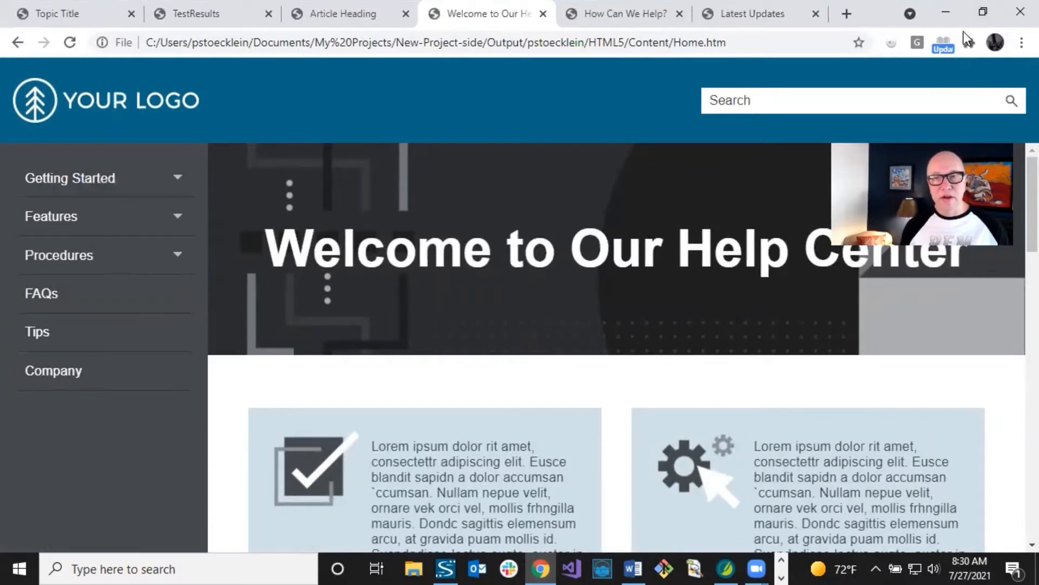
- Narrow the restored browser window to about tablet width and check the home page's slide-out navigation menu and content layout
left_click(984, 12)
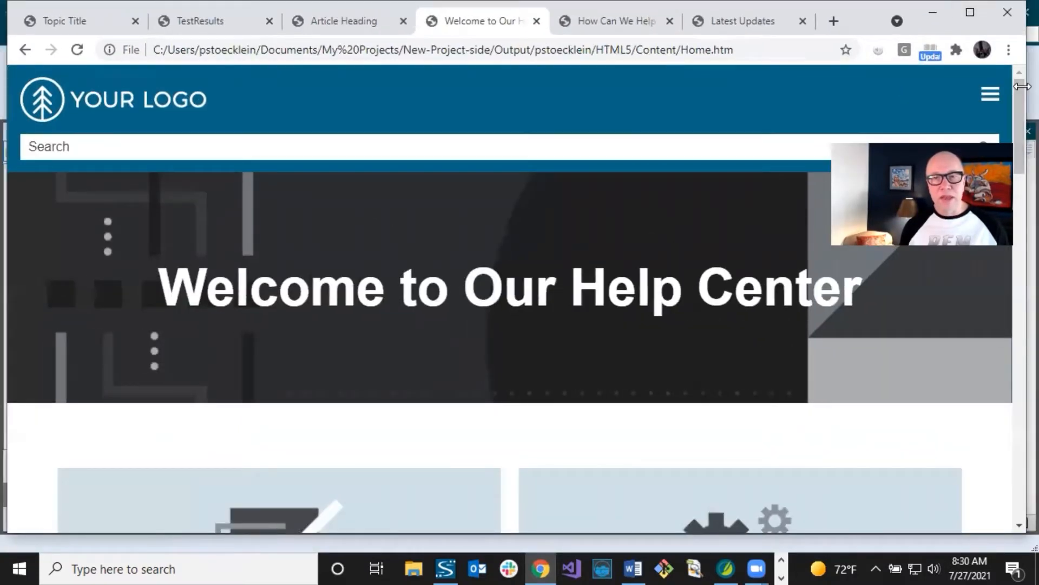
left_click_drag(1022, 87, 804, 87)
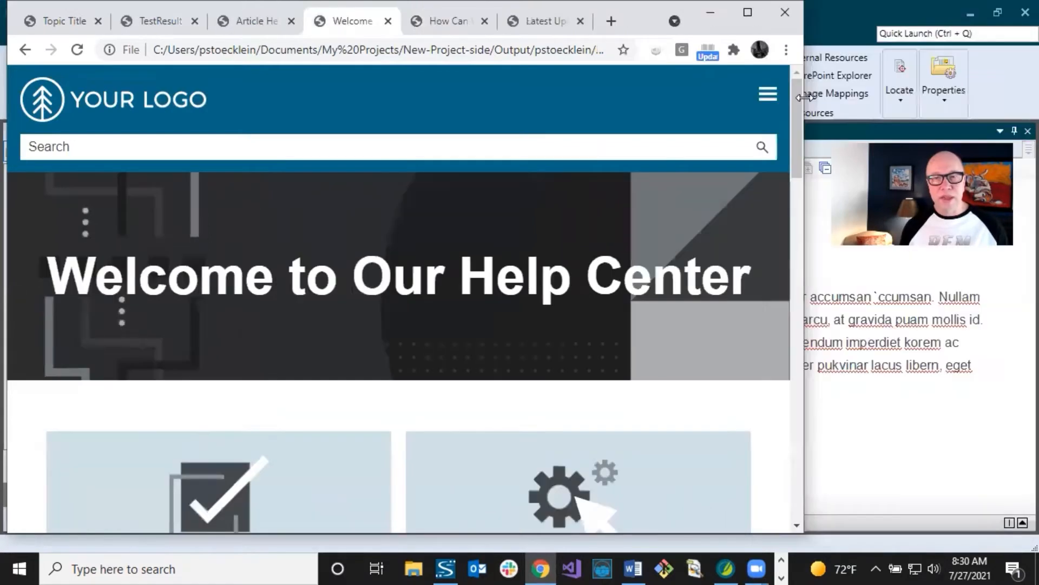
left_click(764, 99)
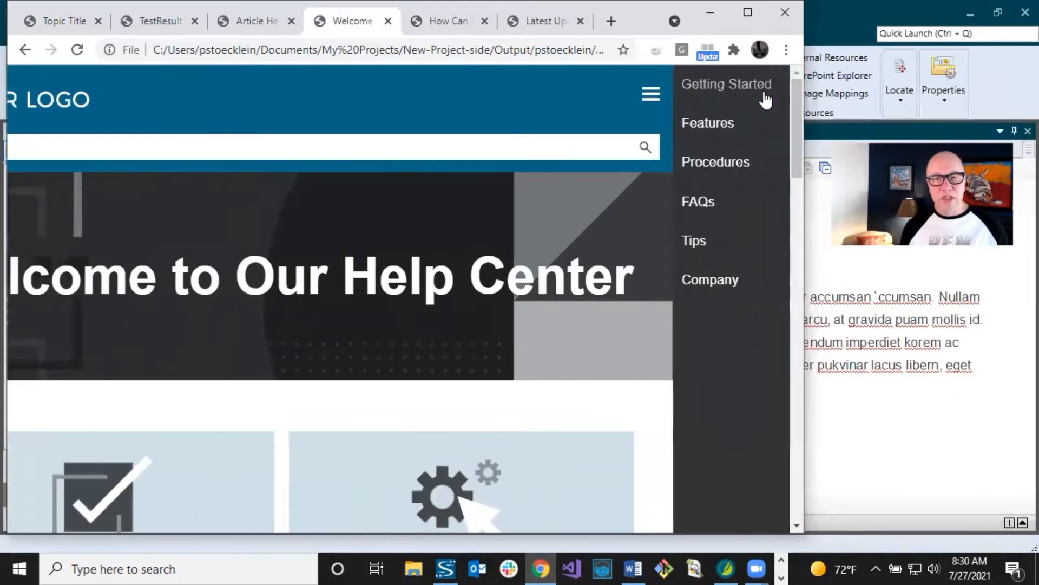
left_click(568, 95)
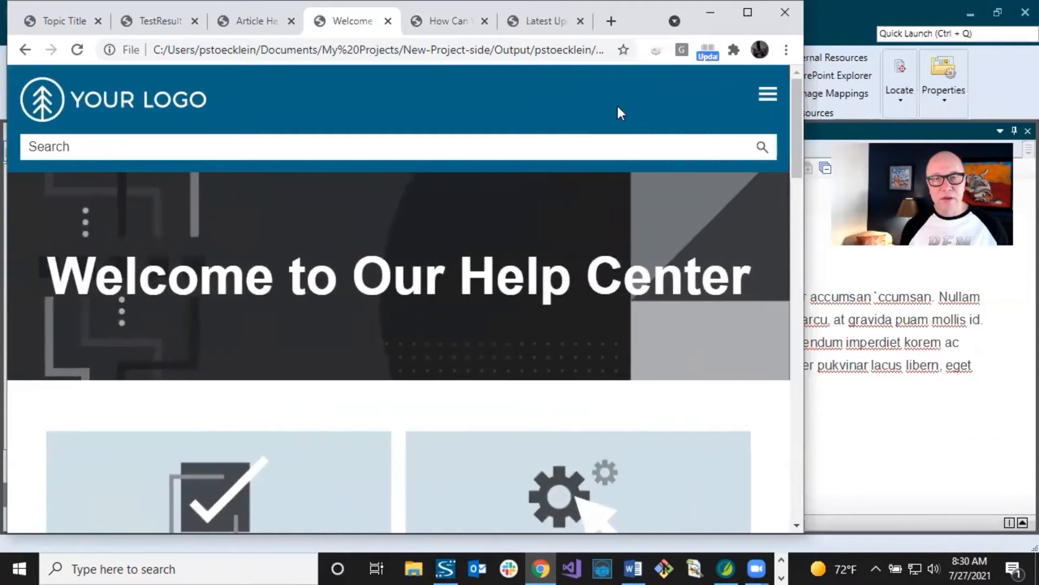
scroll(590, 244, "down", 5)
scroll(594, 244, "up", 2)
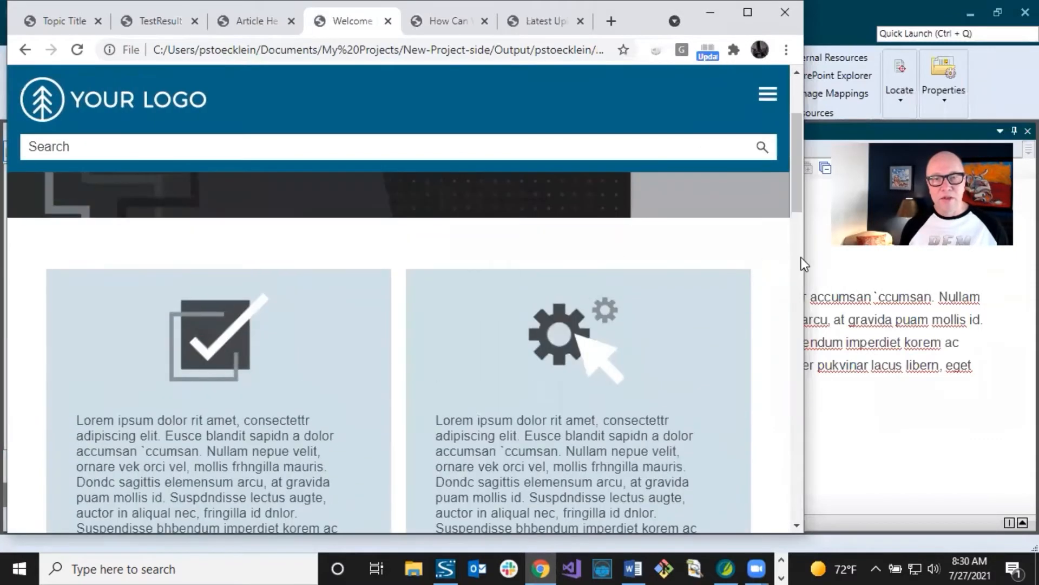
- Narrow the browser window to about phone width, review the slide-out menu and stacked home page content, and maximize the window
left_click_drag(806, 255, 547, 255)
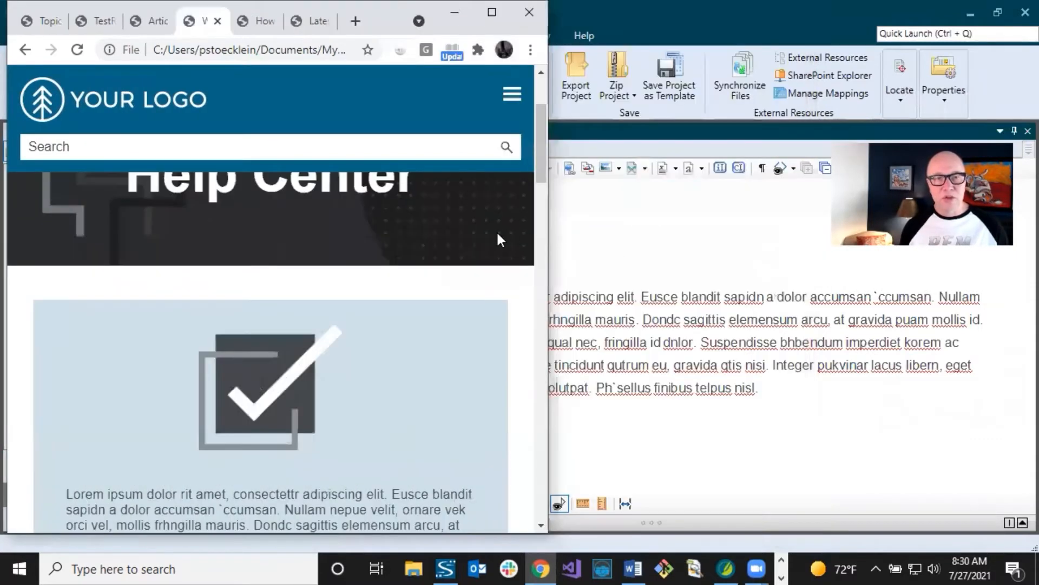
left_click(509, 103)
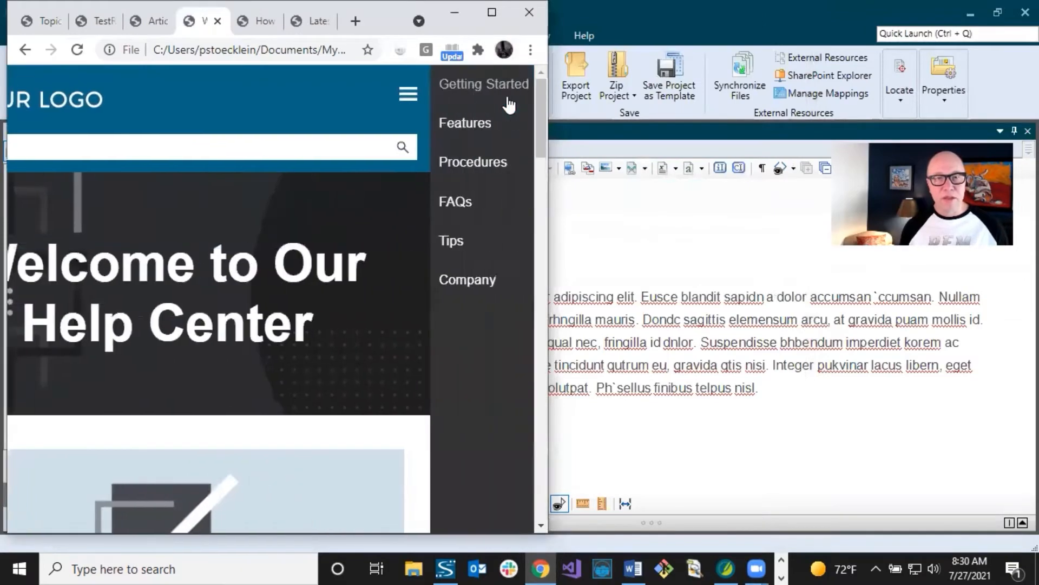
left_click(325, 95)
scroll(375, 283, "down", 7)
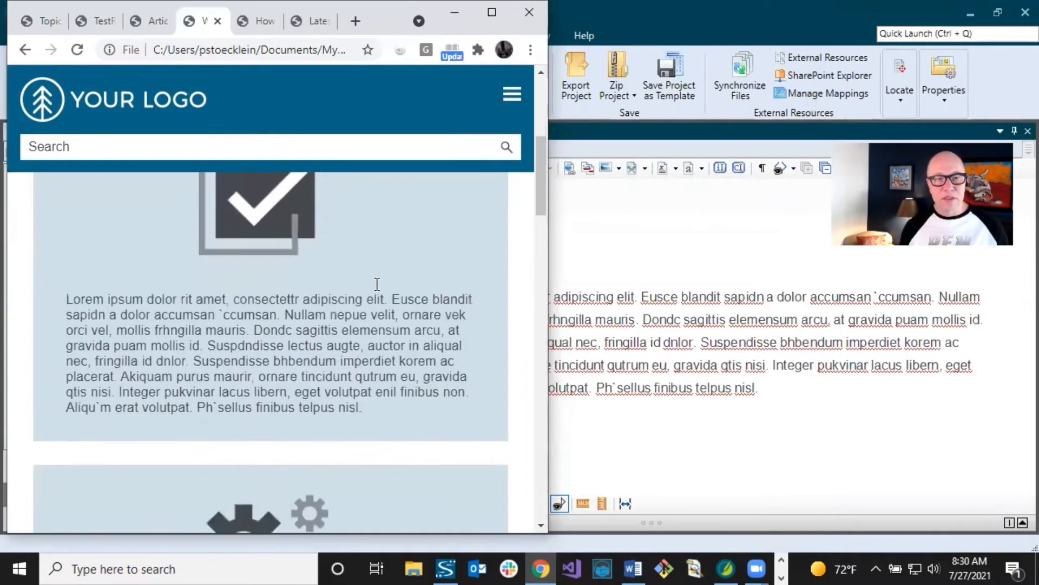
scroll(352, 262, "up", 3)
scroll(342, 284, "down", 2)
scroll(343, 278, "down", 9)
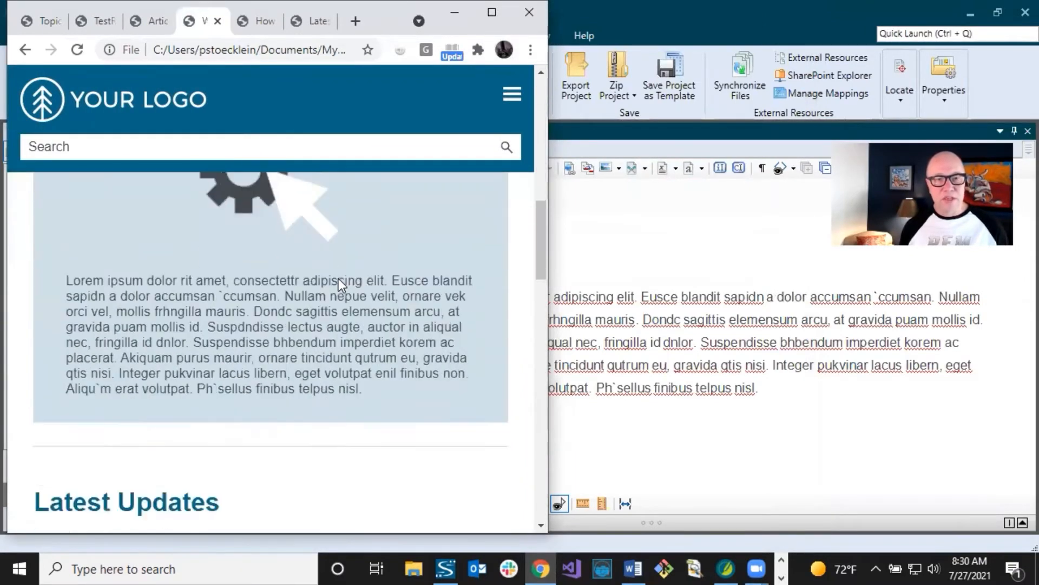
scroll(341, 278, "up", 8)
scroll(343, 279, "up", 6)
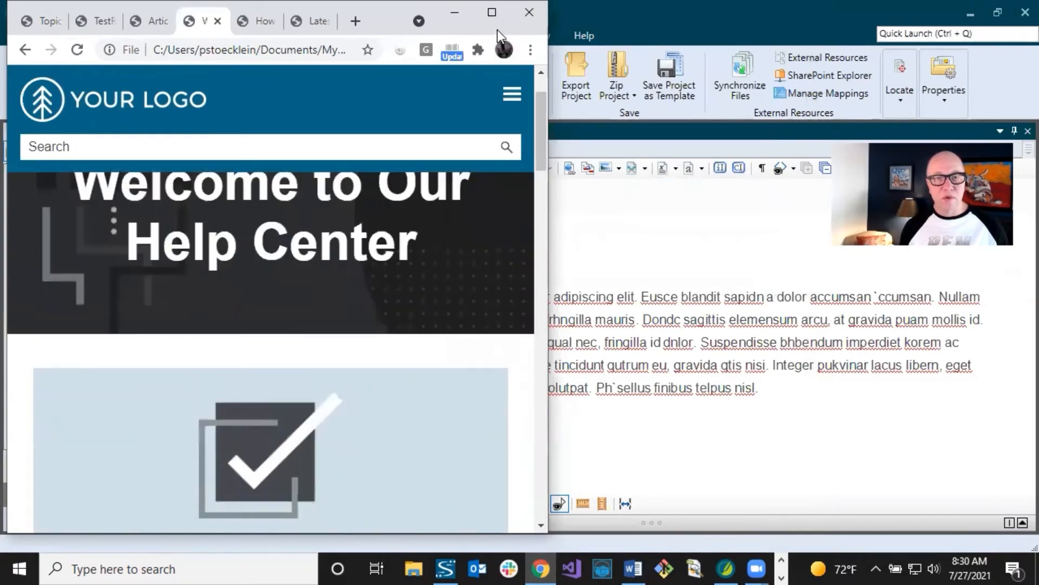
left_click(493, 12)
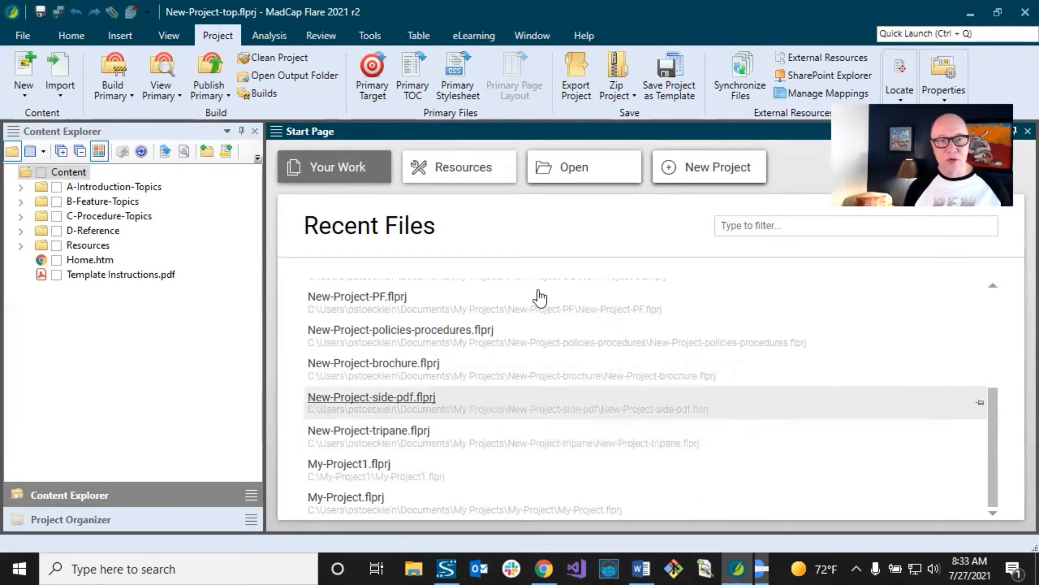
- Switch to Chrome and review the New-Project-top home page, from its Getting Started submenu down to the Quick Links and footer
left_click(544, 568)
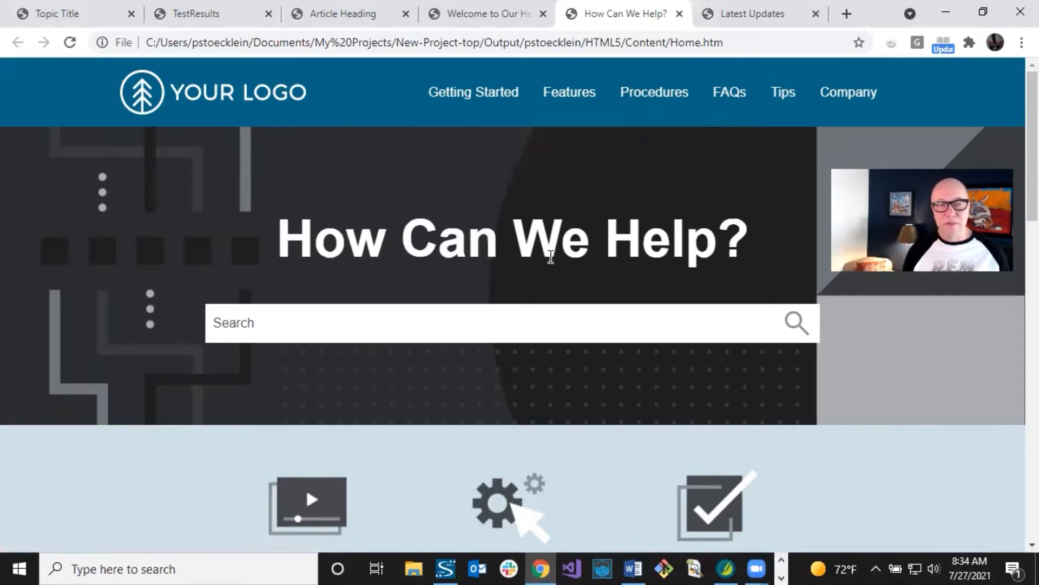
mouse_move(476, 103)
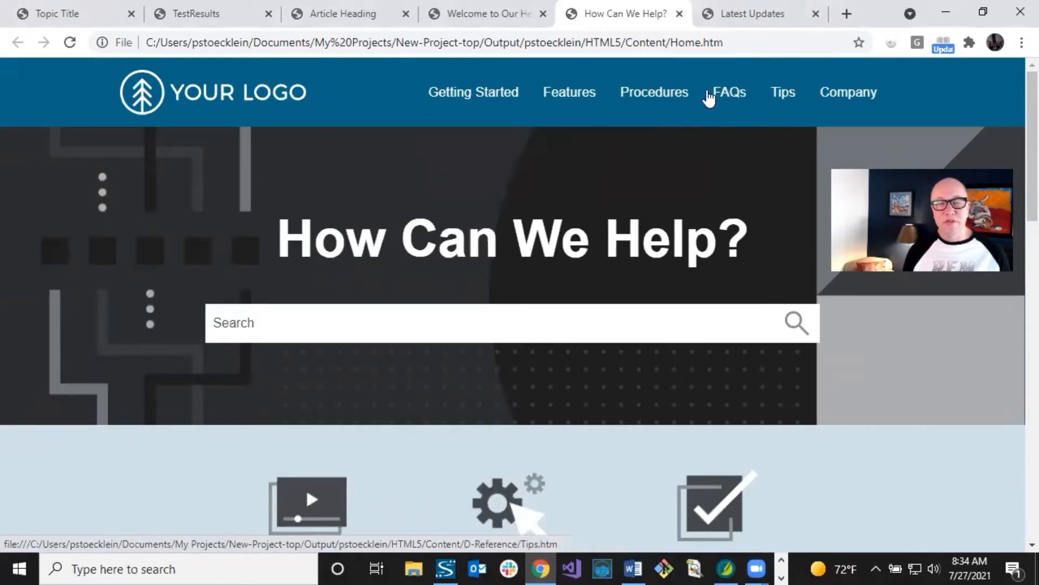
mouse_move(509, 95)
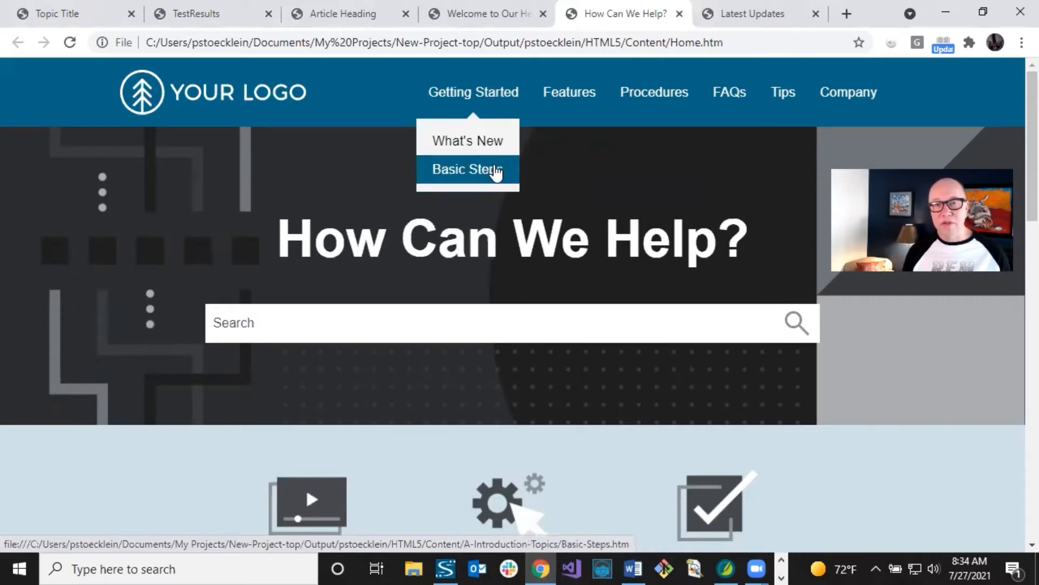
scroll(703, 302, "down", 2)
scroll(676, 302, "up", 2)
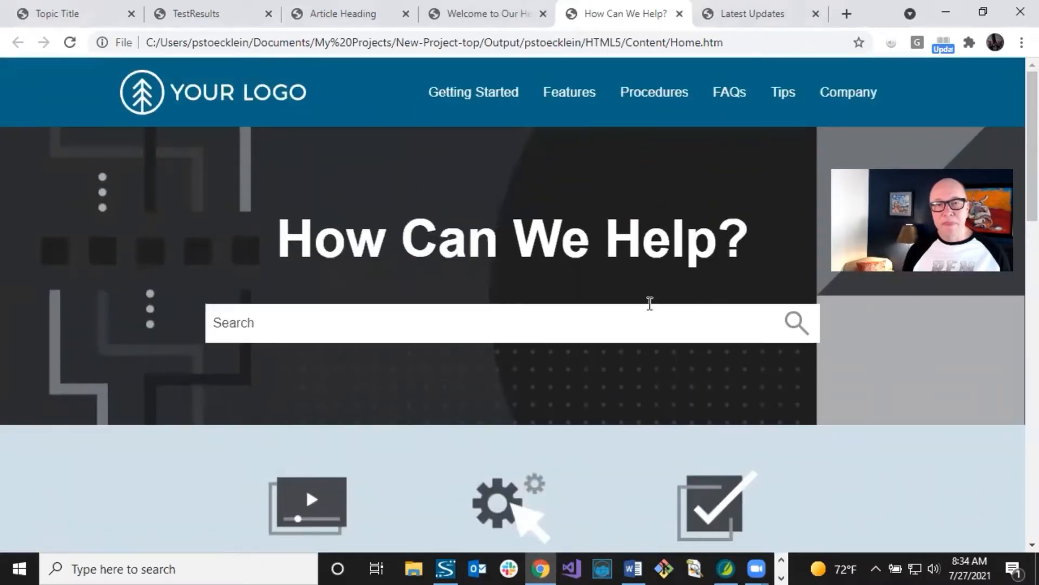
scroll(623, 314, "down", 4)
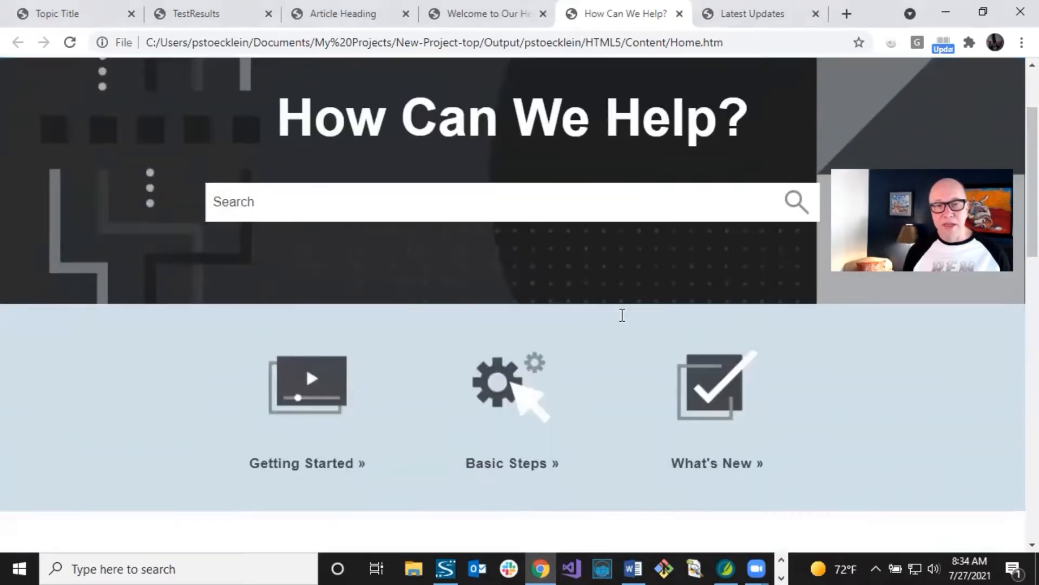
scroll(622, 314, "up", 3)
scroll(625, 321, "down", 3)
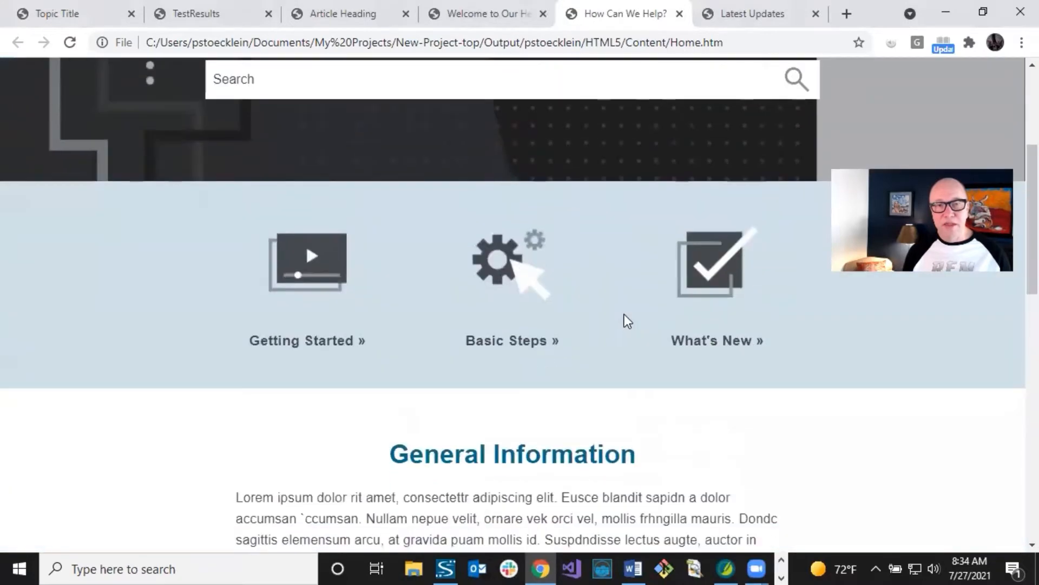
scroll(639, 352, "down", 2)
scroll(650, 370, "down", 12)
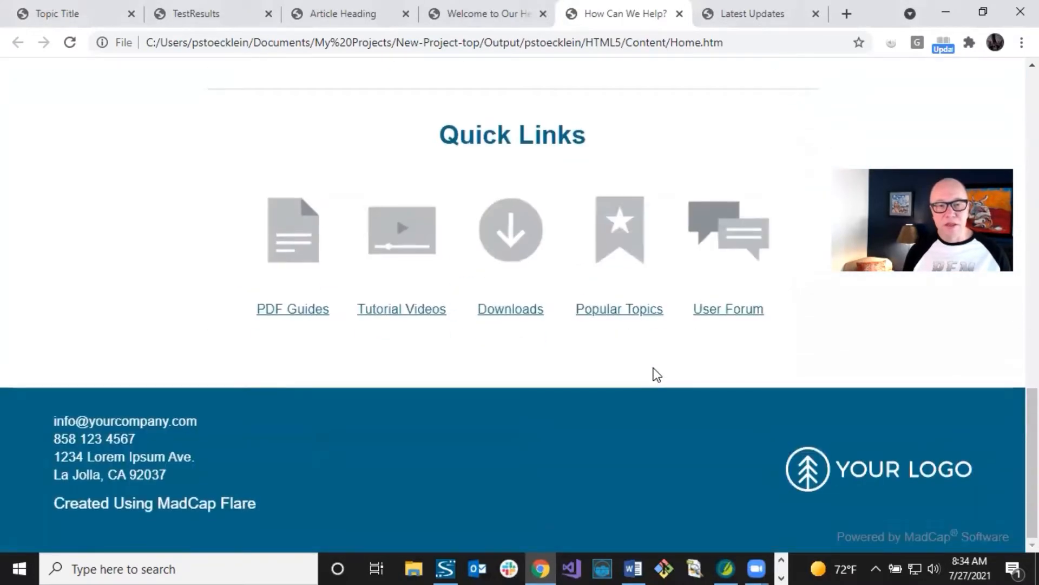
scroll(655, 372, "up", 18)
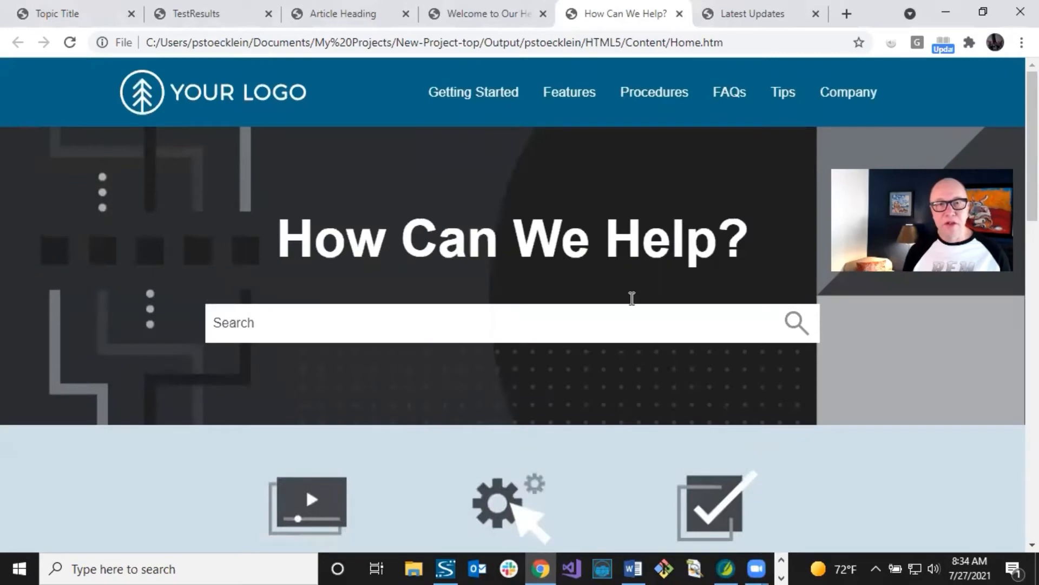
- Open the Getting Started and Features topics to review their top and side menus, and switch back to MadCap Flare
left_click(478, 107)
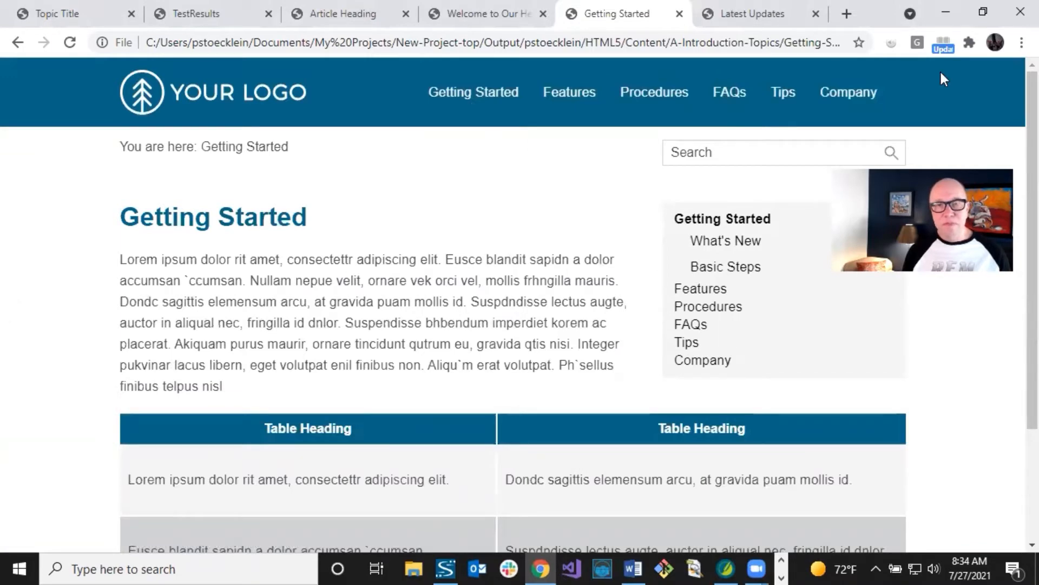
mouse_move(474, 101)
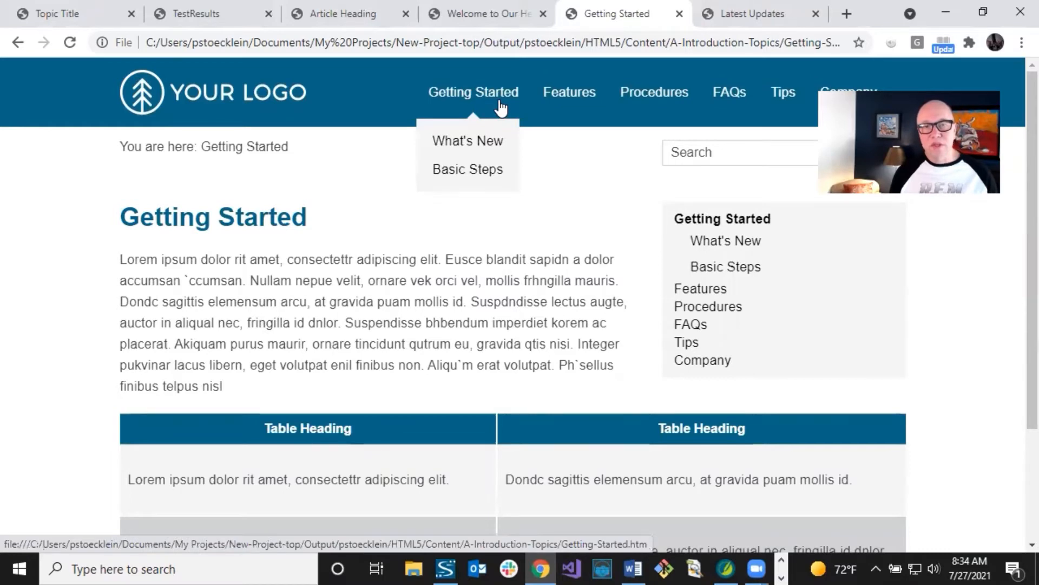
mouse_move(572, 100)
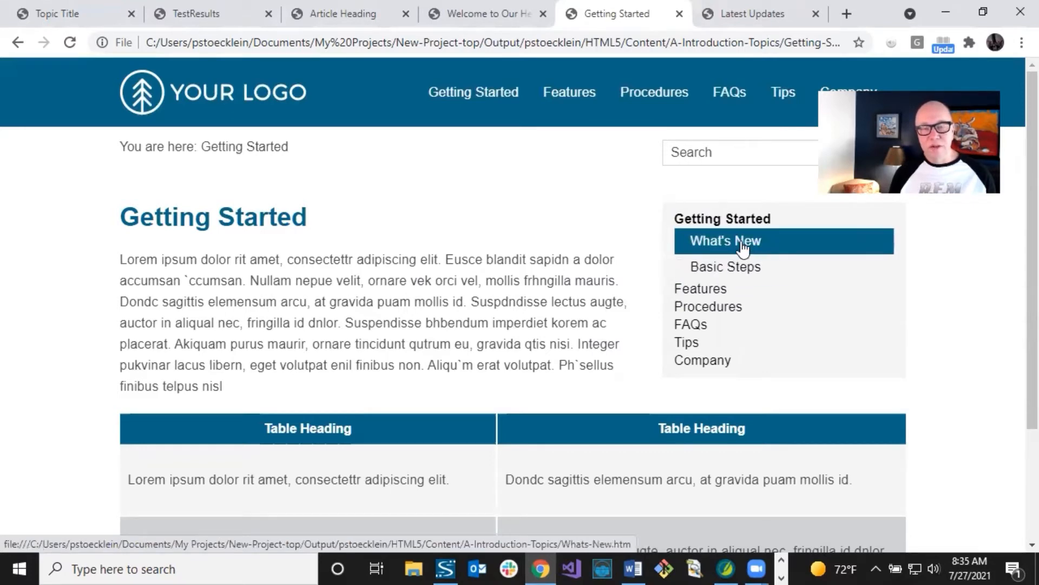
left_click(696, 292)
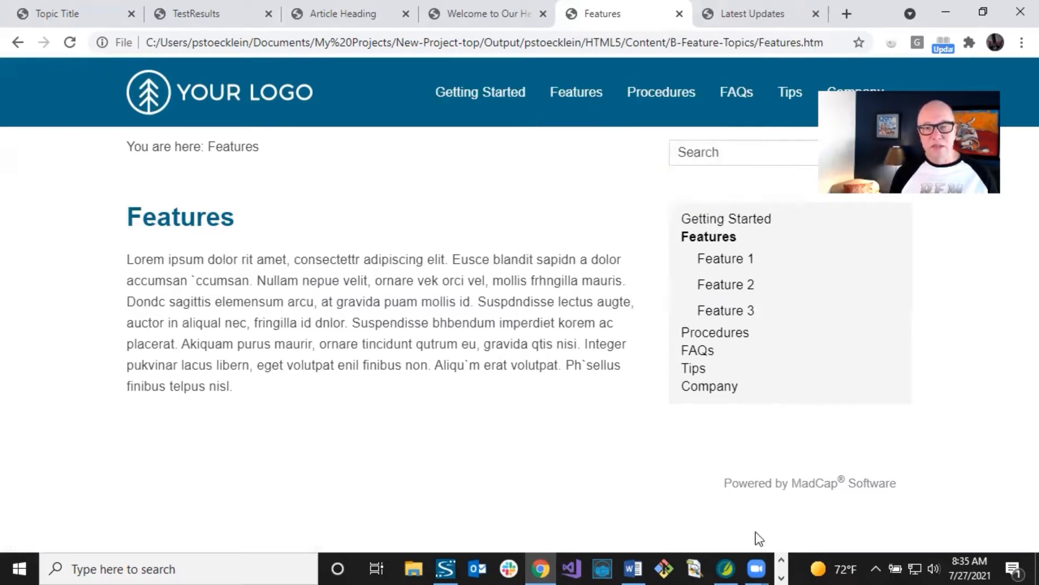
left_click(731, 563)
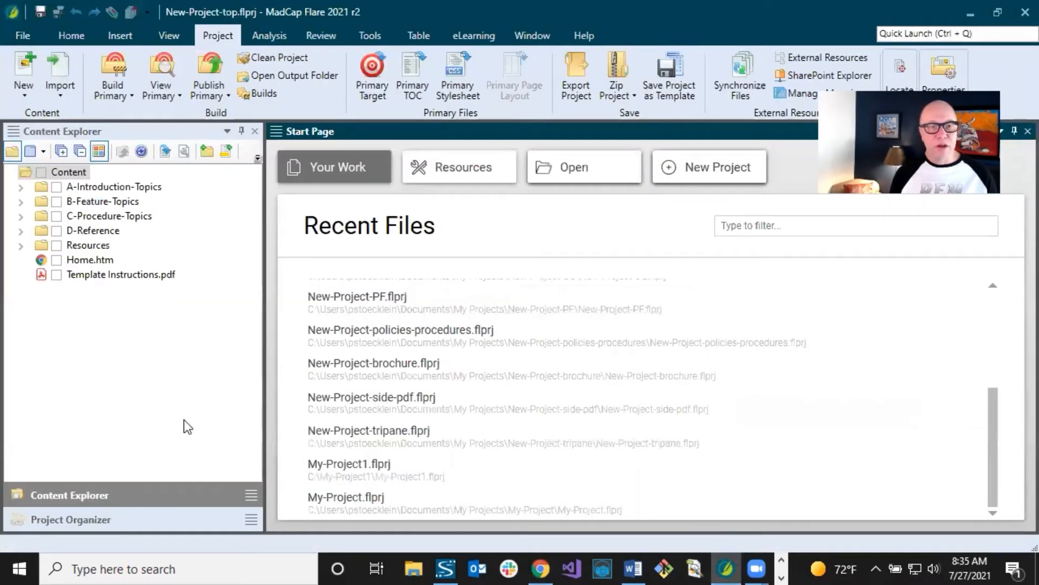
- Examine the skin files in the project's Skins folder, from Home-Searchbar to Top-Navigation
left_click(108, 518)
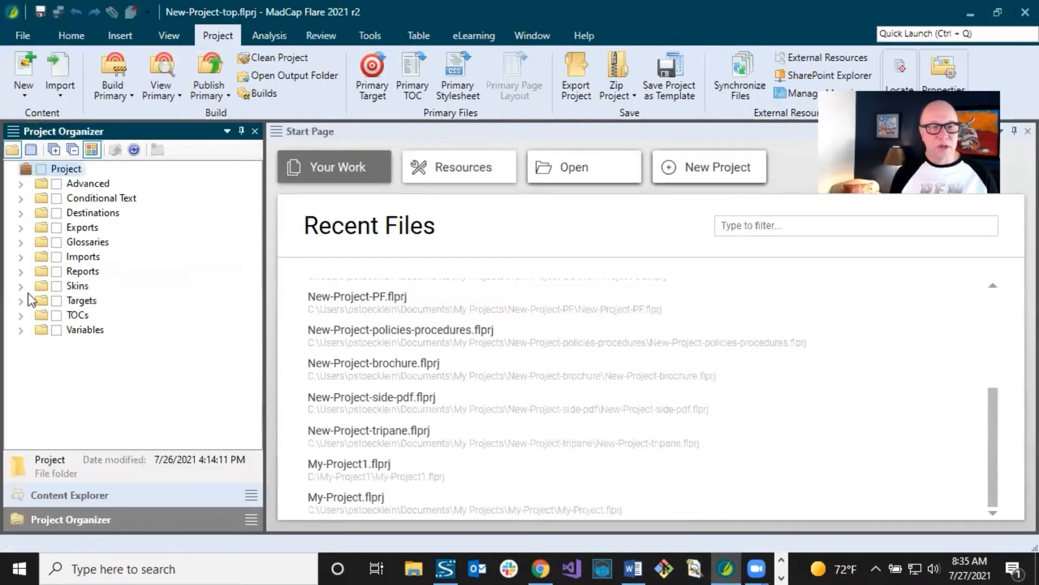
left_click(21, 287)
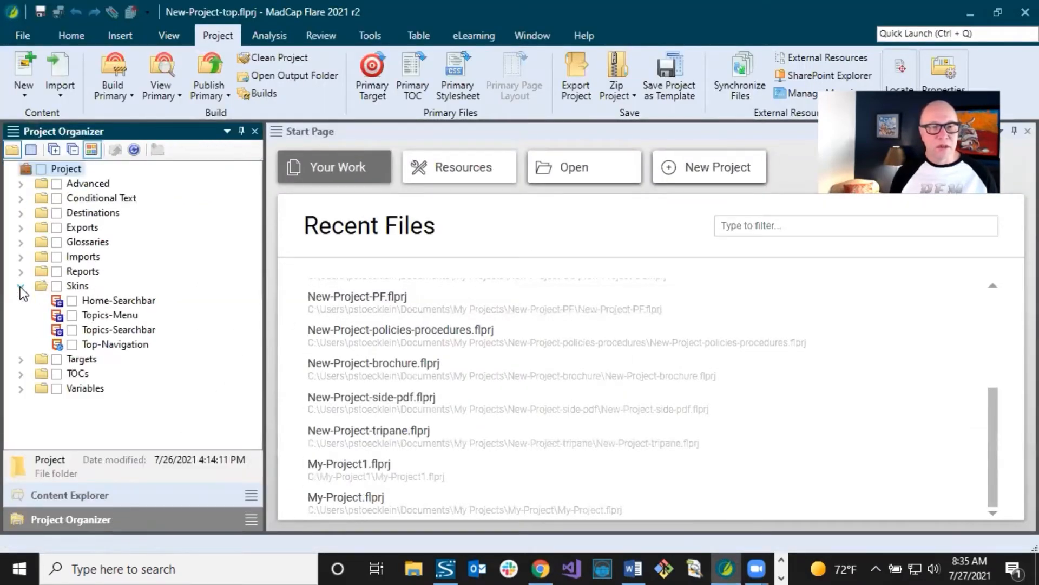
left_click(108, 301)
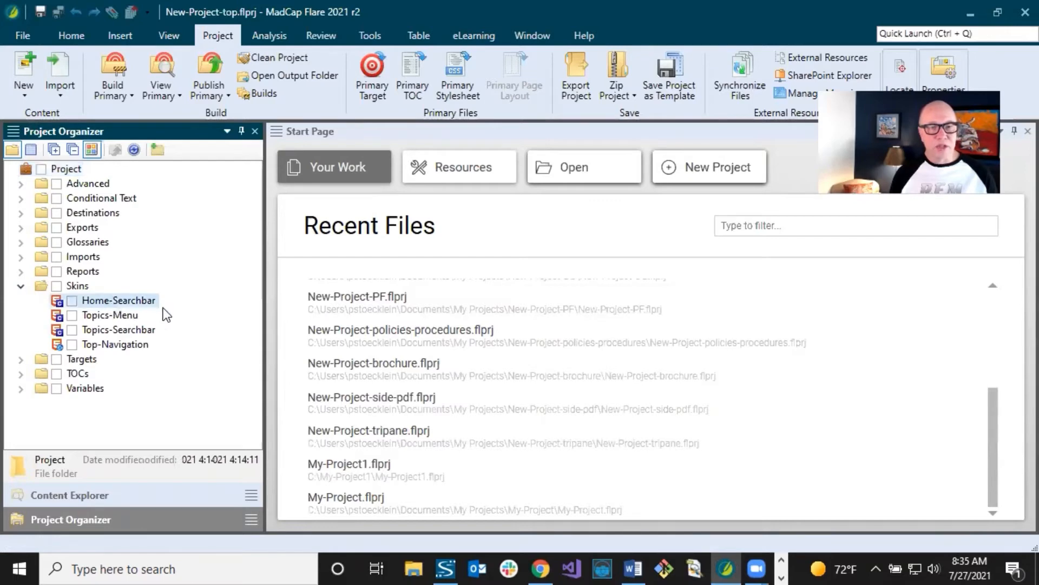
left_click(122, 346)
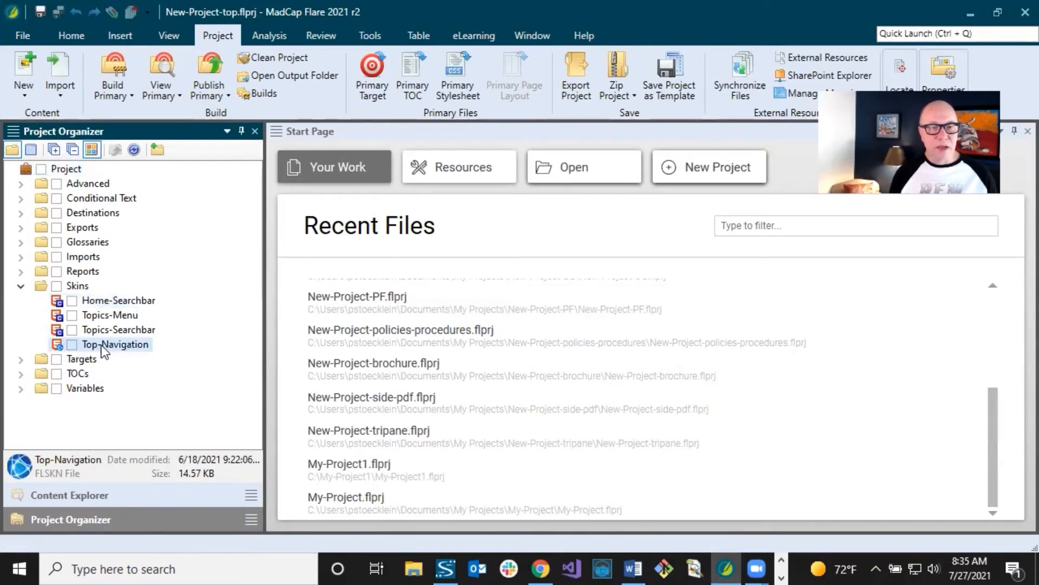
left_click(105, 330)
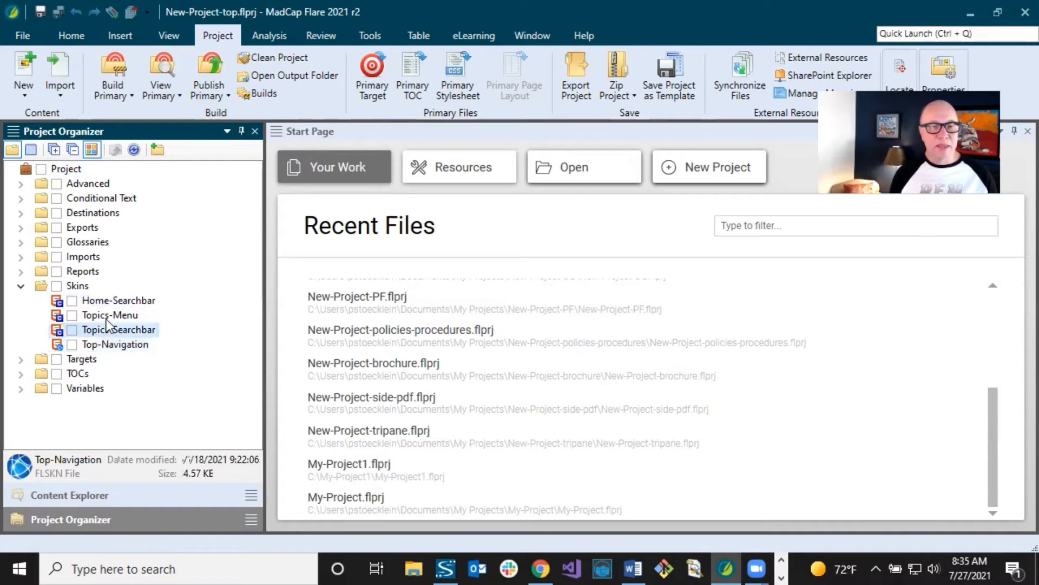
left_click(109, 314)
left_click(118, 302)
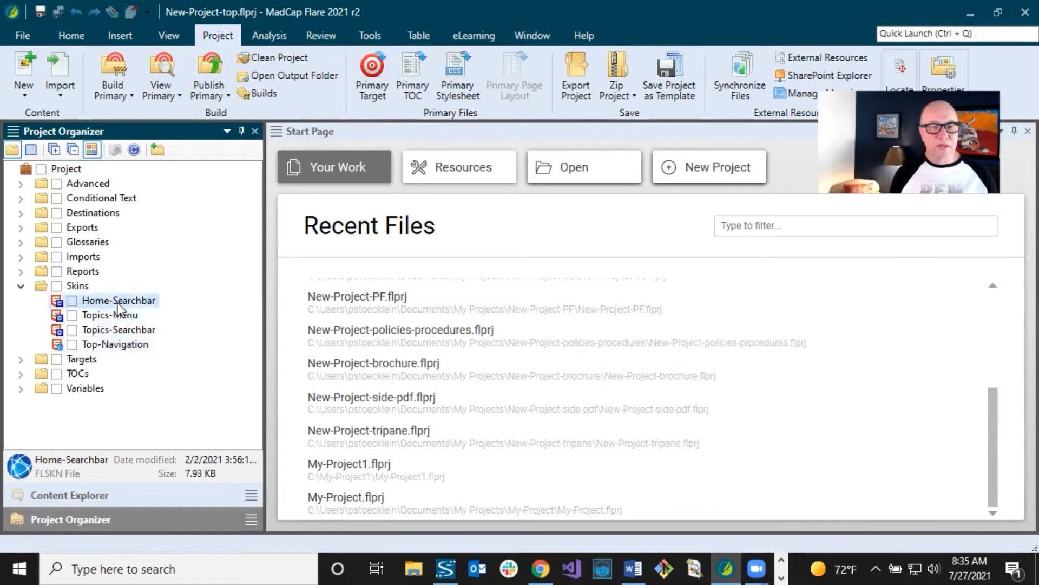
left_click(119, 347)
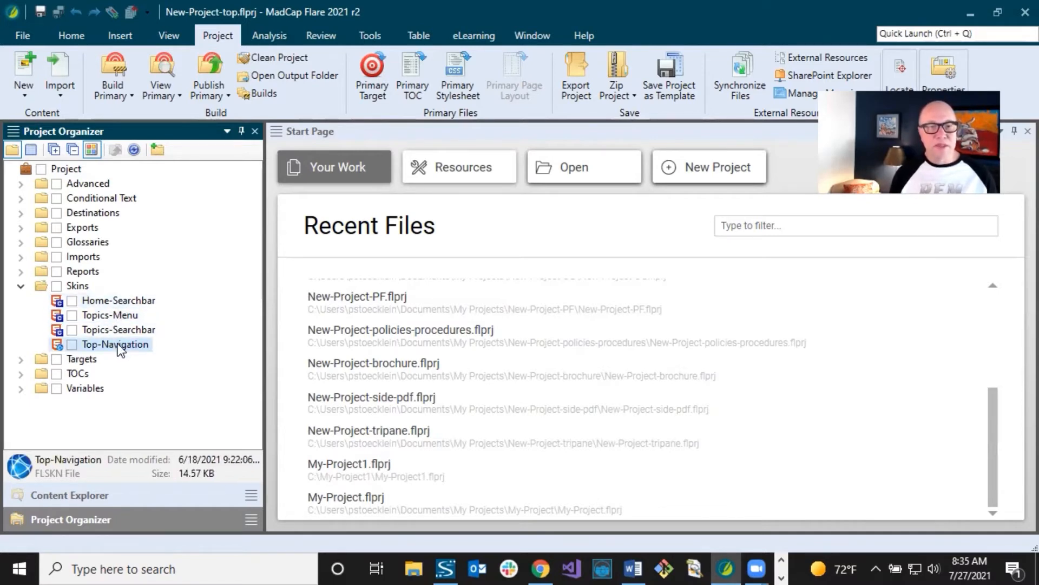
- Open the Top-Navigation skin's setup settings and review the choices for Main Menu Position and Slide-Out Position
double_click(118, 345)
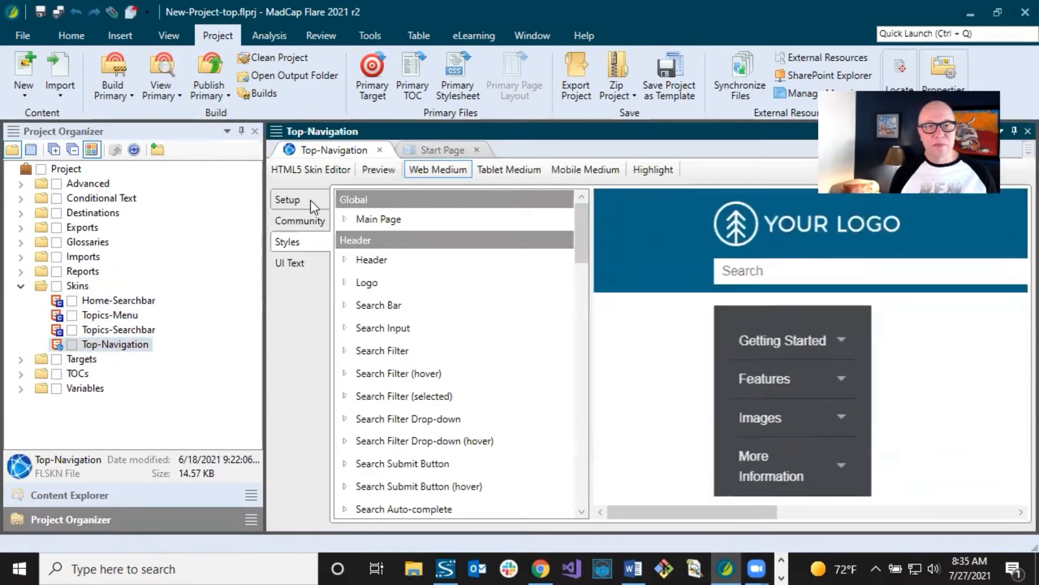
left_click(311, 200)
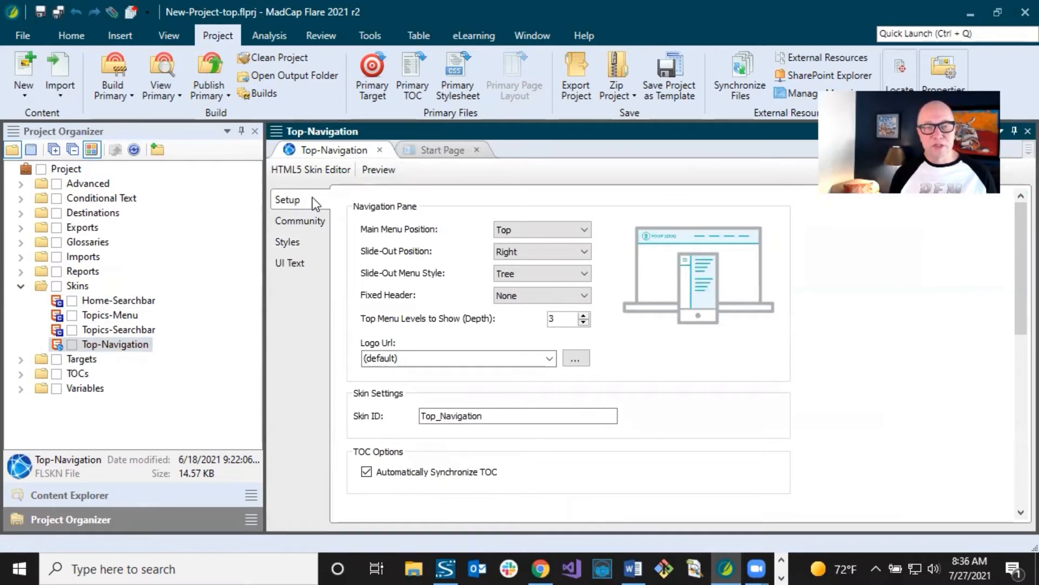
left_click(514, 230)
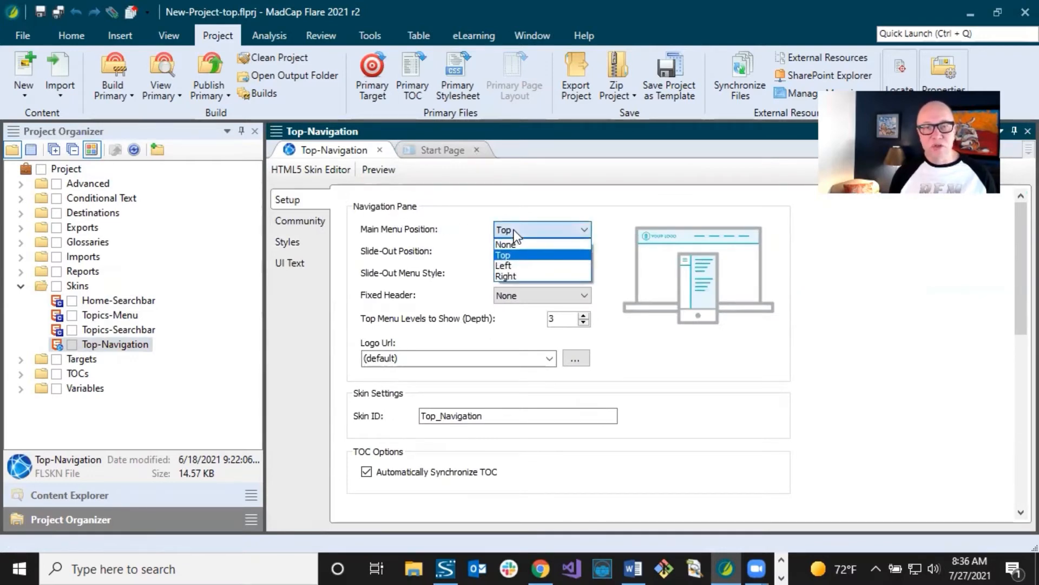
left_click(515, 230)
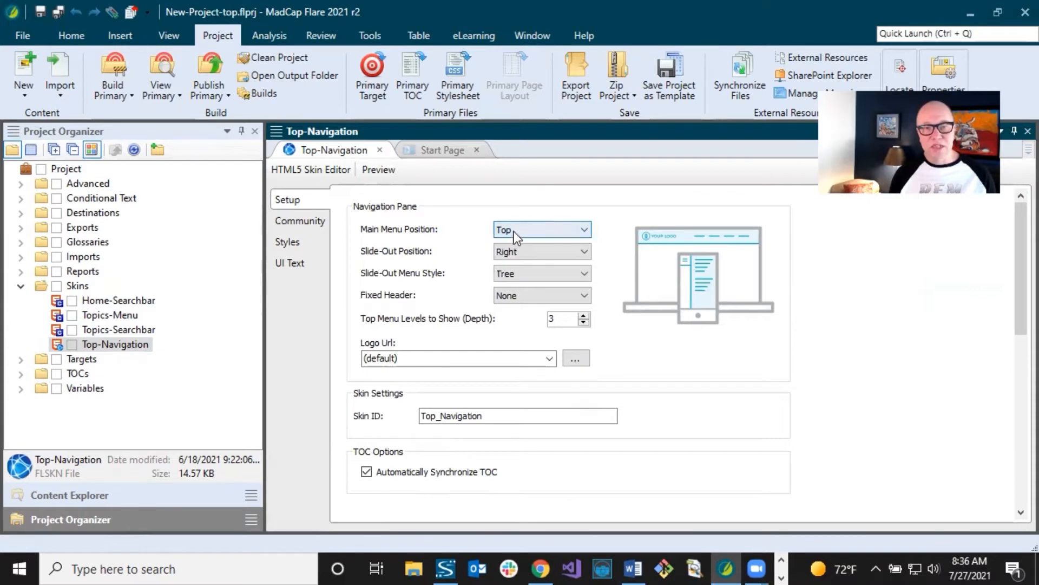
left_click(517, 252)
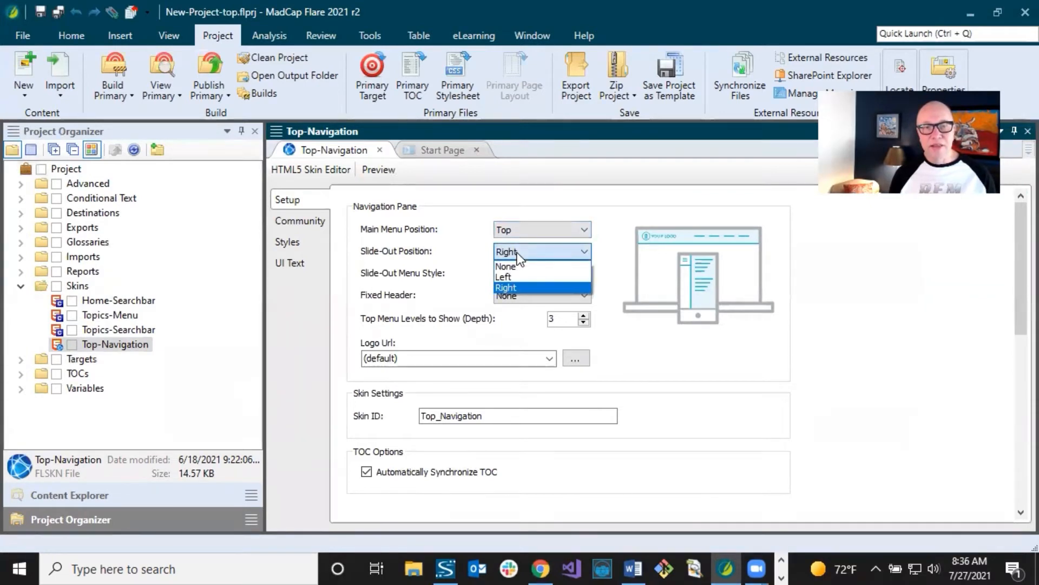
left_click(518, 253)
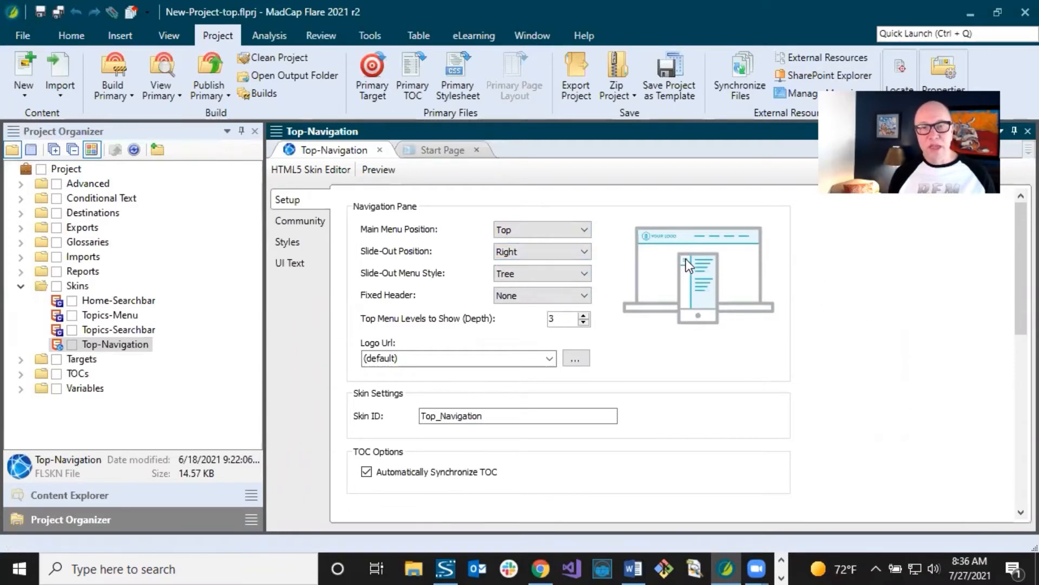
left_click(577, 251)
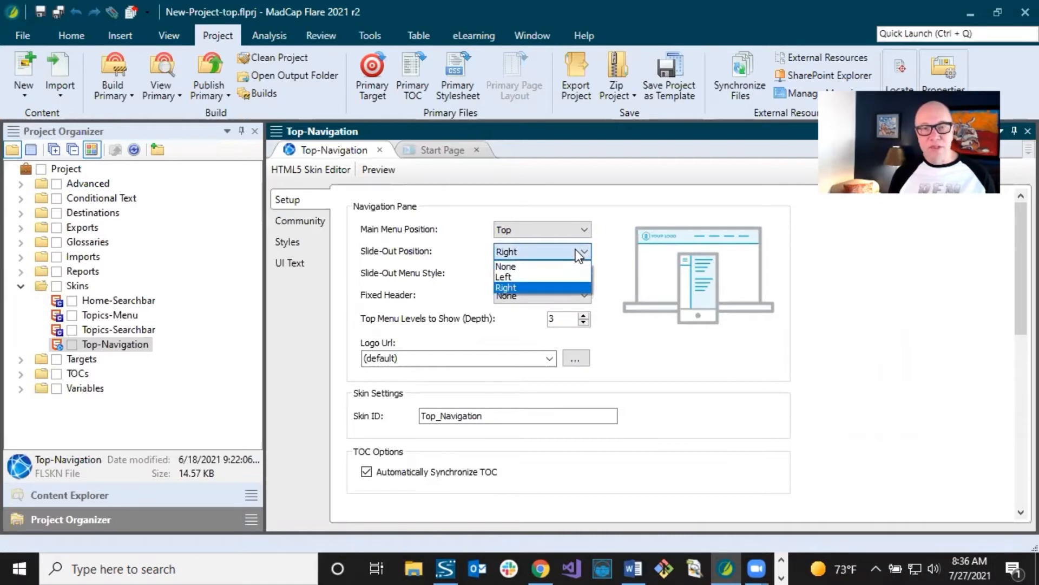
left_click(577, 252)
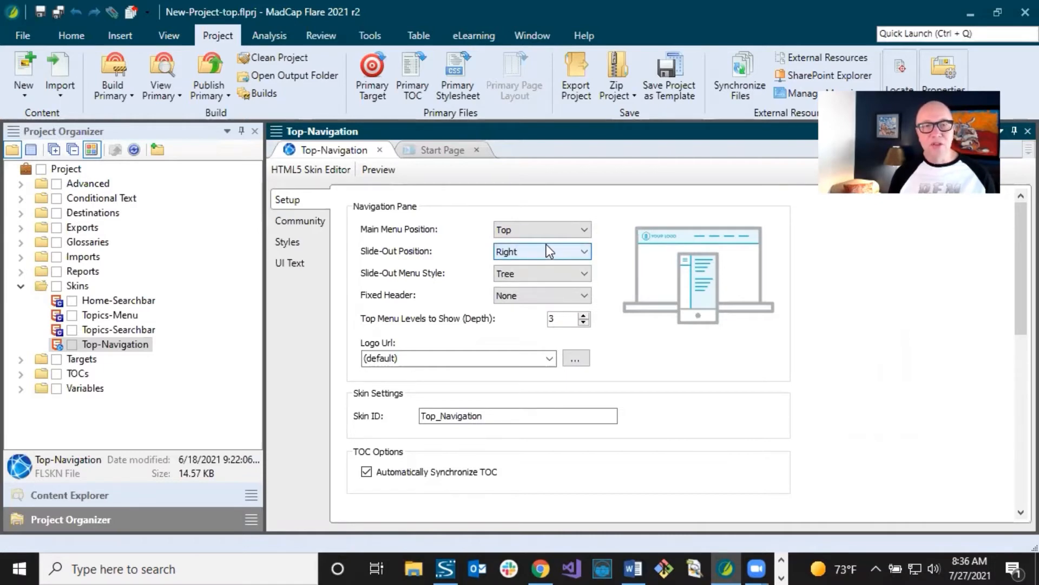
left_click(535, 230)
left_click(535, 230)
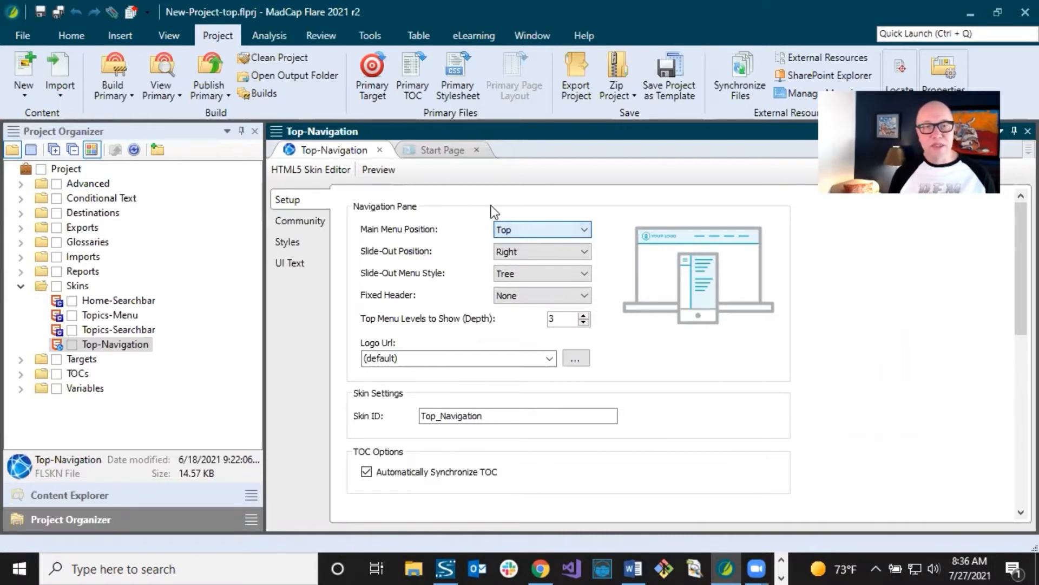
- Open the New-Project-side project from the recent files and open its Side-Navigation skin
left_click(442, 150)
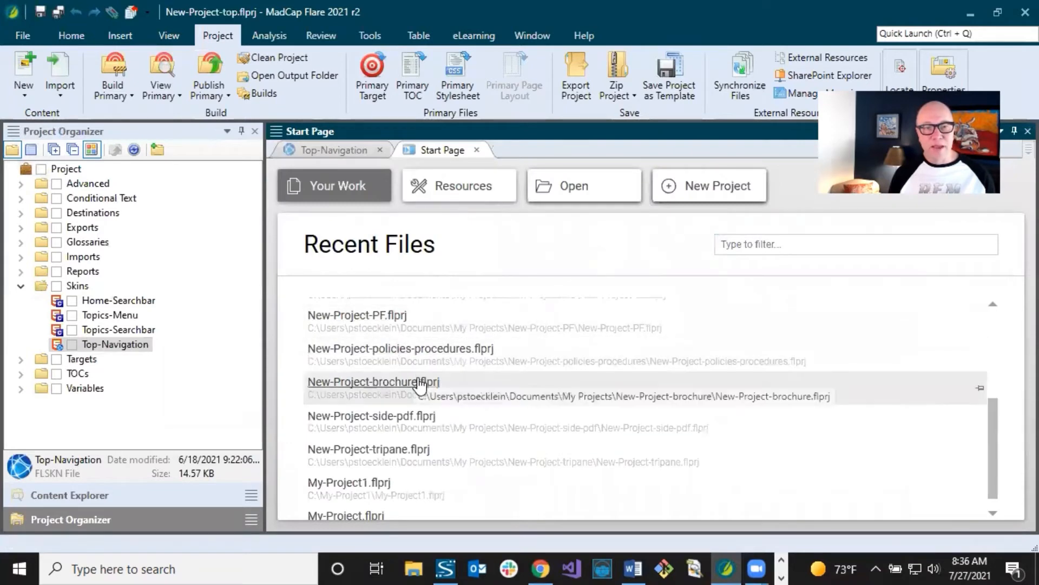
scroll(418, 378, "up", 5)
left_click(399, 342)
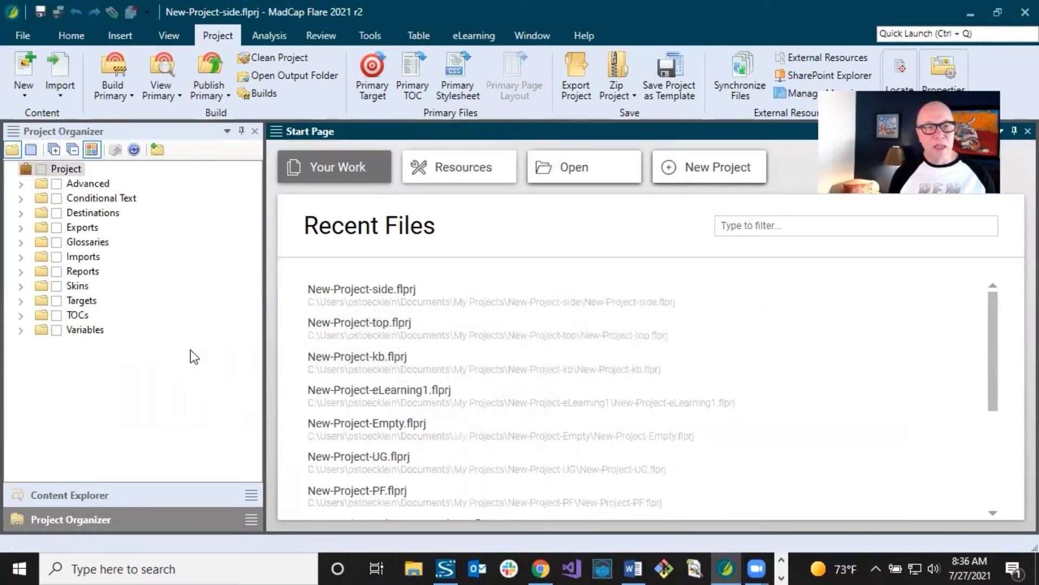
left_click(16, 284)
left_click(95, 301)
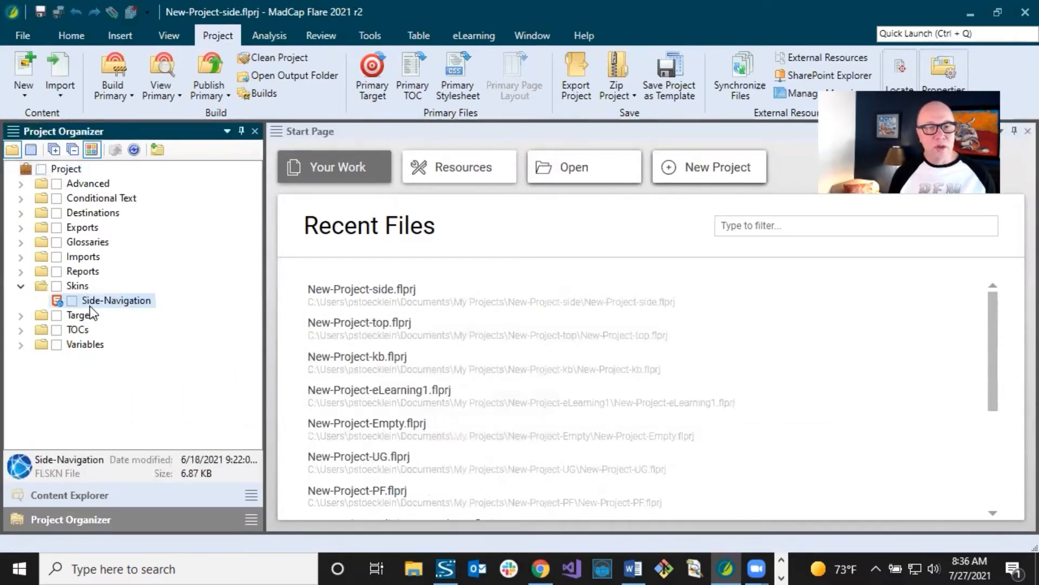
double_click(92, 304)
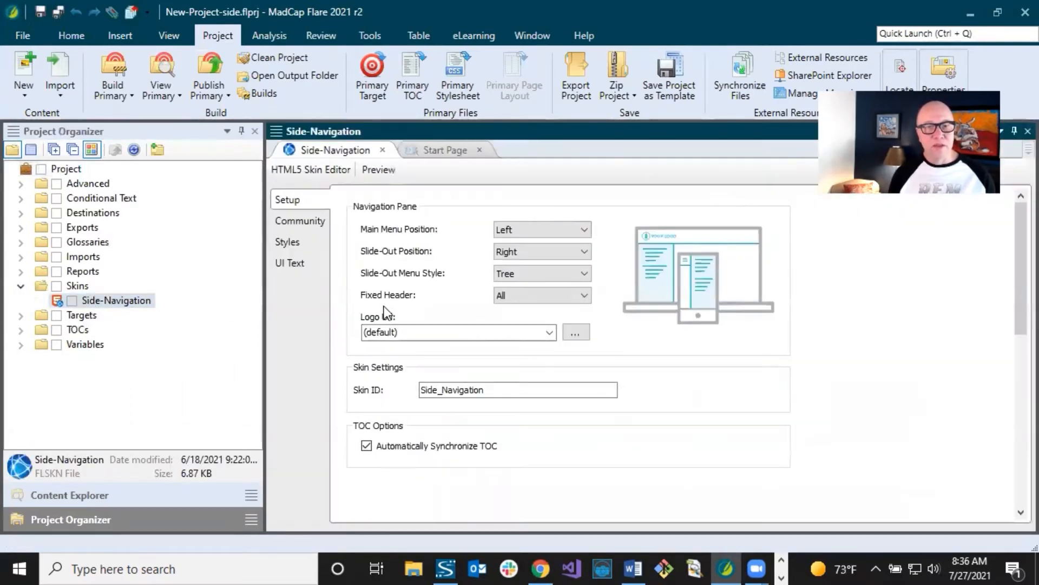
- Set the Side-Navigation skin's Main Menu Position to Right and Slide-Out Position to Left, and save the skin
left_click(524, 232)
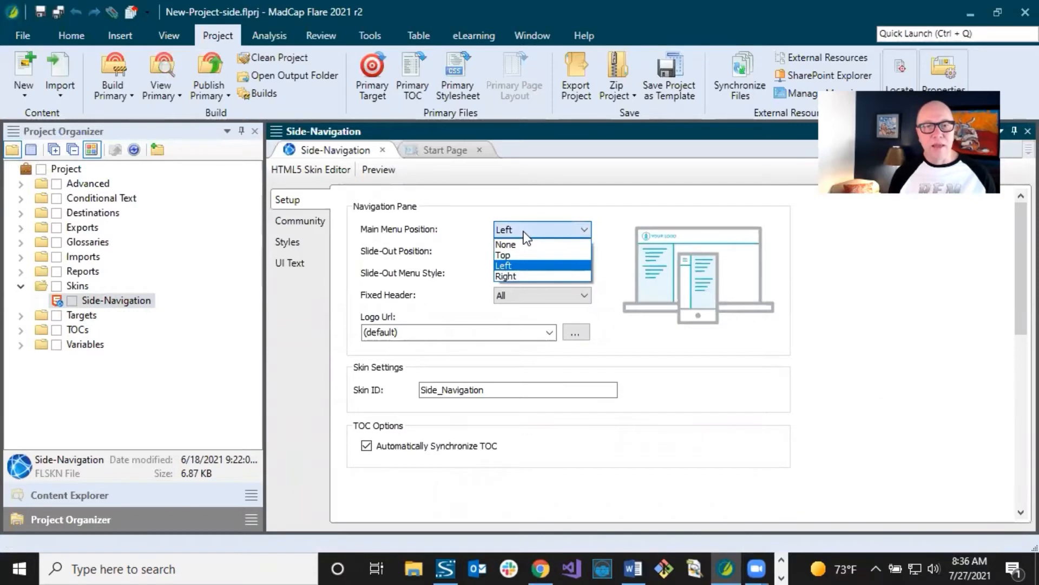
left_click(524, 232)
left_click(531, 230)
left_click(524, 276)
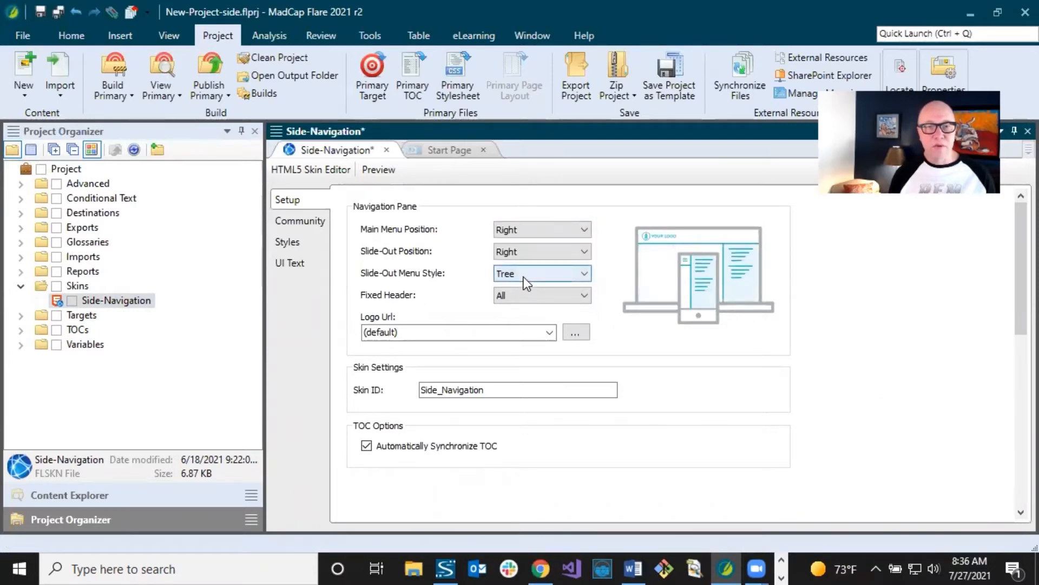
left_click(528, 252)
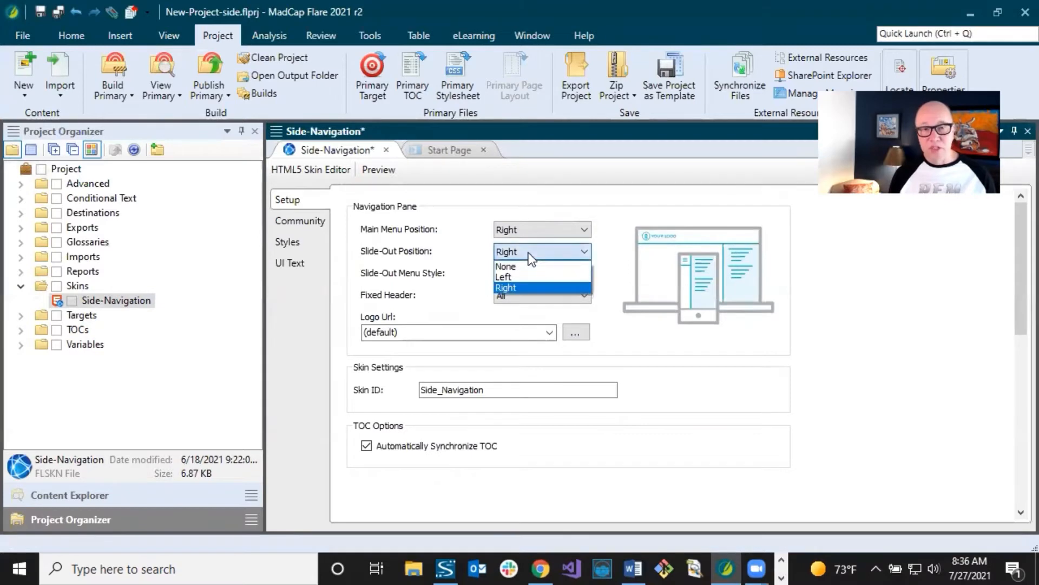
left_click(520, 277)
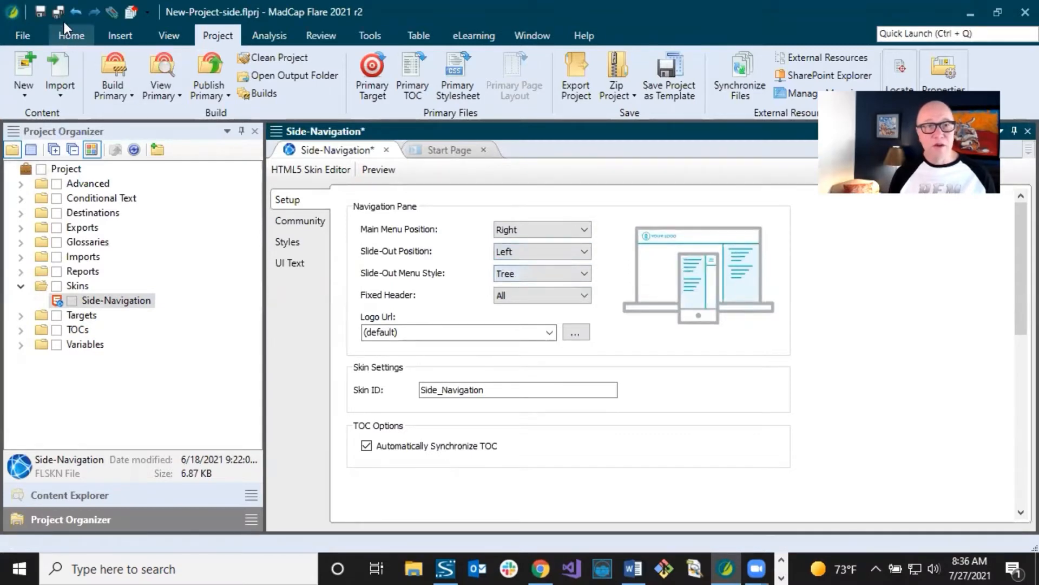
key("ctrl+s")
- Build the primary HTML5 target of New-Project-side and open the generated output in the browser
left_click(118, 93)
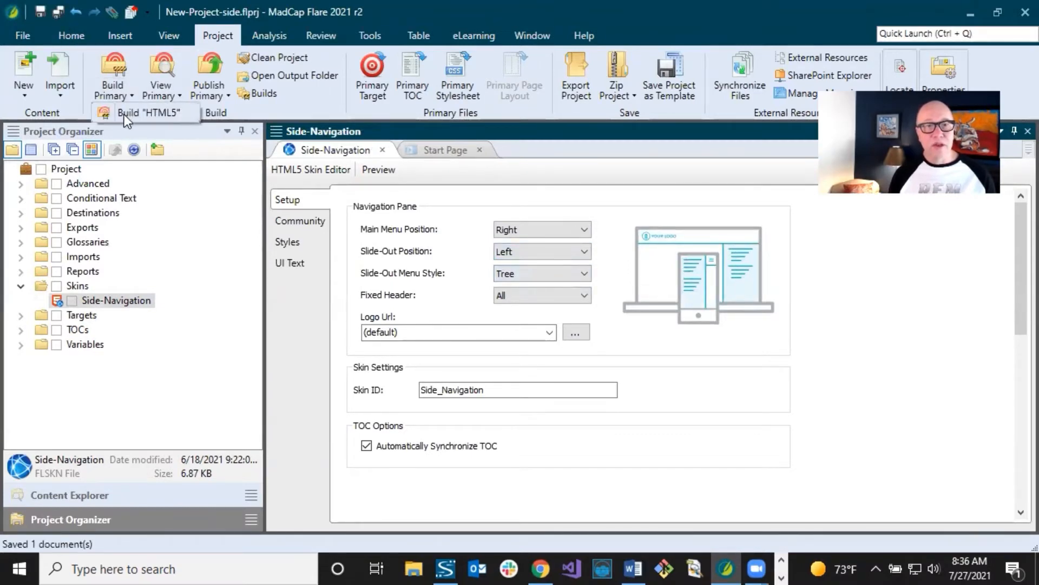
left_click(124, 115)
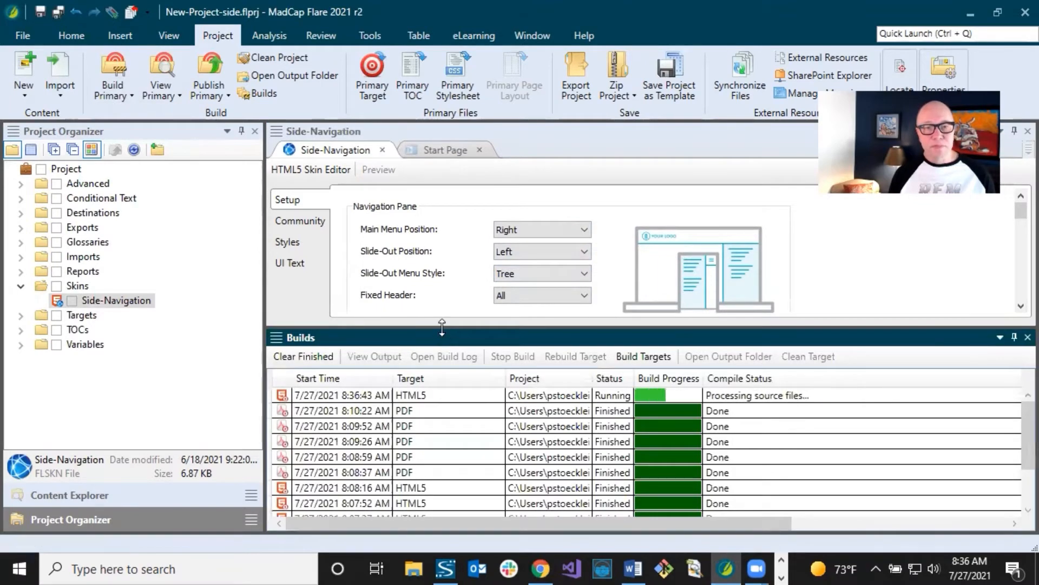
left_click_drag(441, 327, 443, 427)
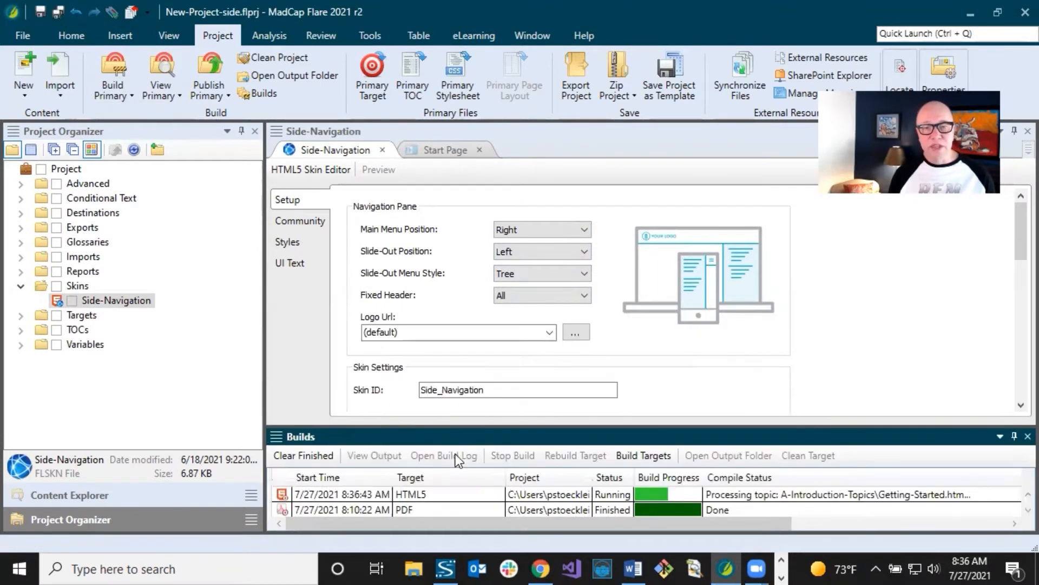
left_click(453, 495)
double_click(454, 495)
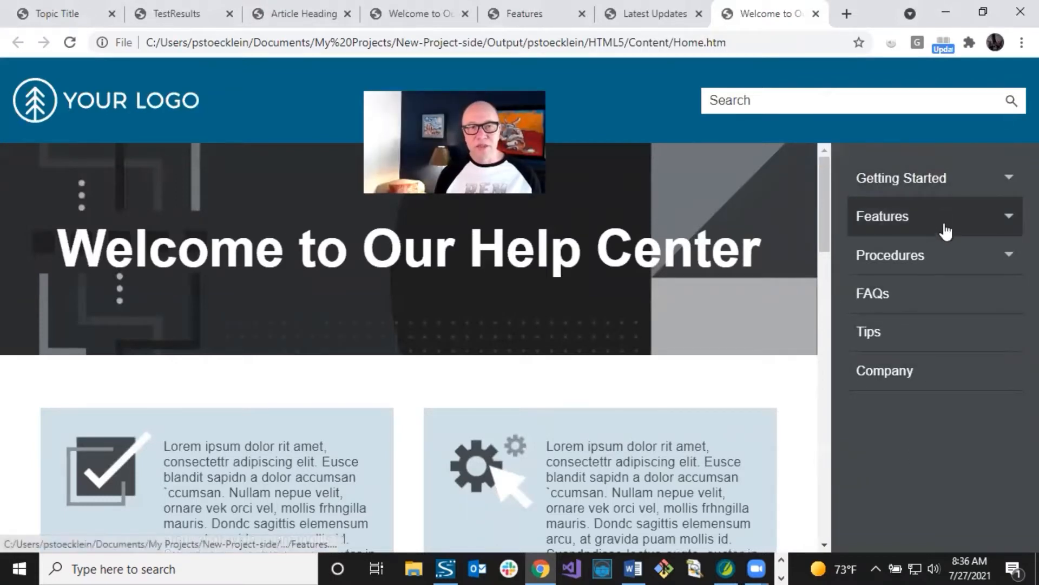
- Restore the browser window, resize it to about tablet width, check the home page's slide-out menu, and maximize the window
left_click(983, 12)
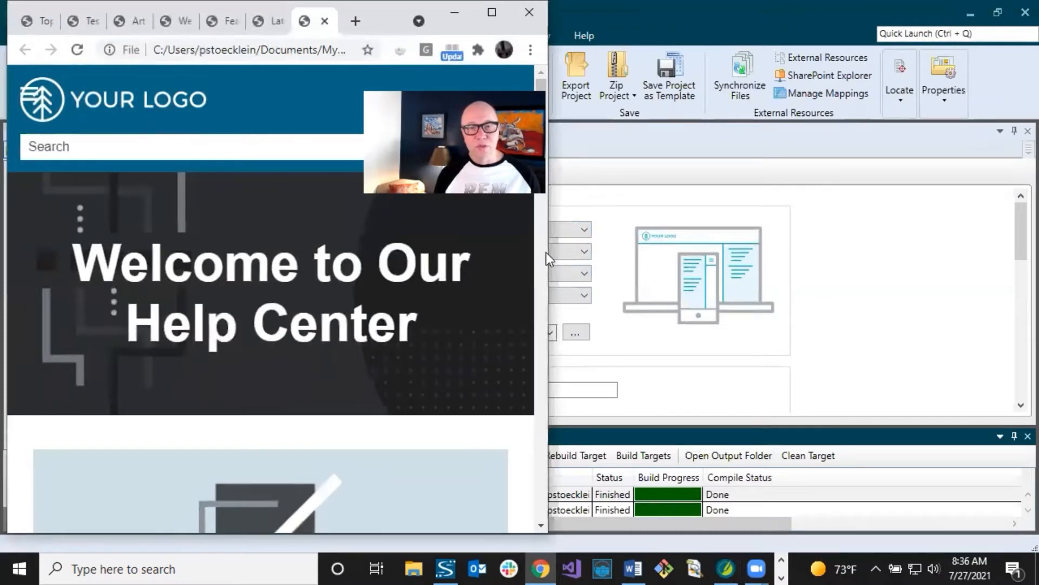
left_click_drag(548, 251, 812, 251)
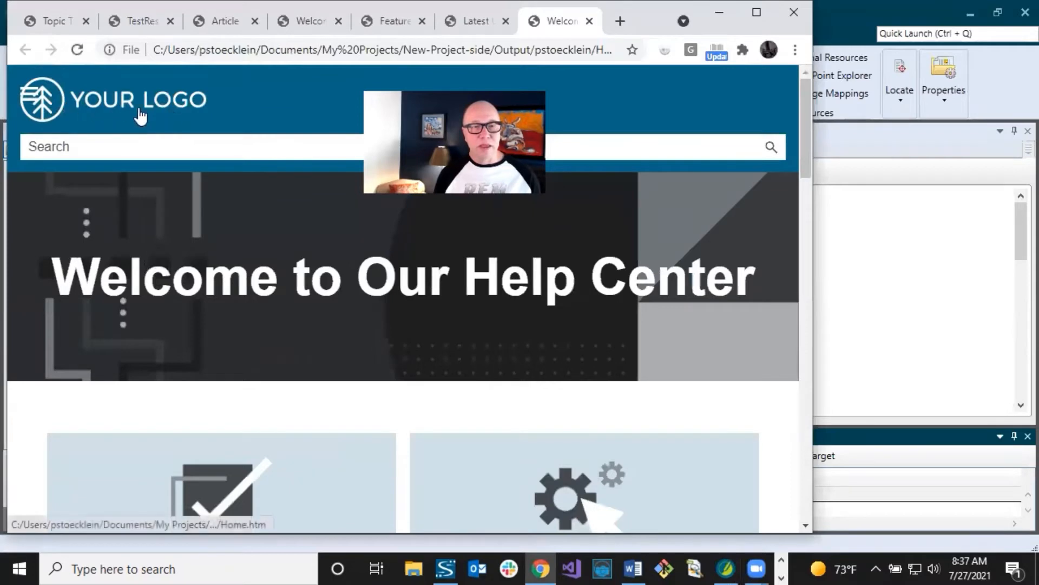
left_click(30, 95)
left_click(236, 100)
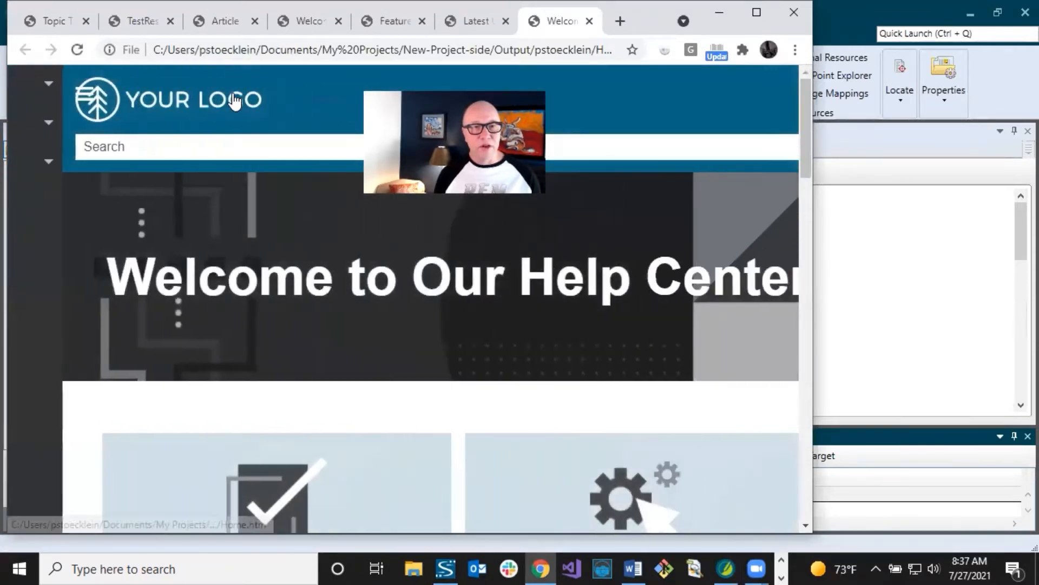
left_click(757, 12)
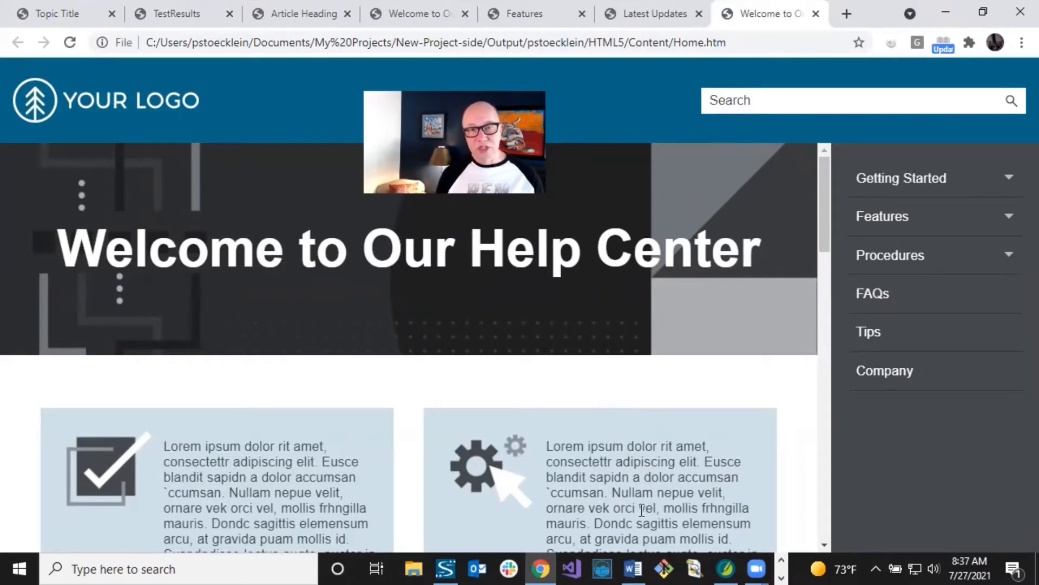
- Review the topic files in the A-Introduction-Topics and B-Feature-Topics folders of the New-Project-tripane project
mouse_move(726, 567)
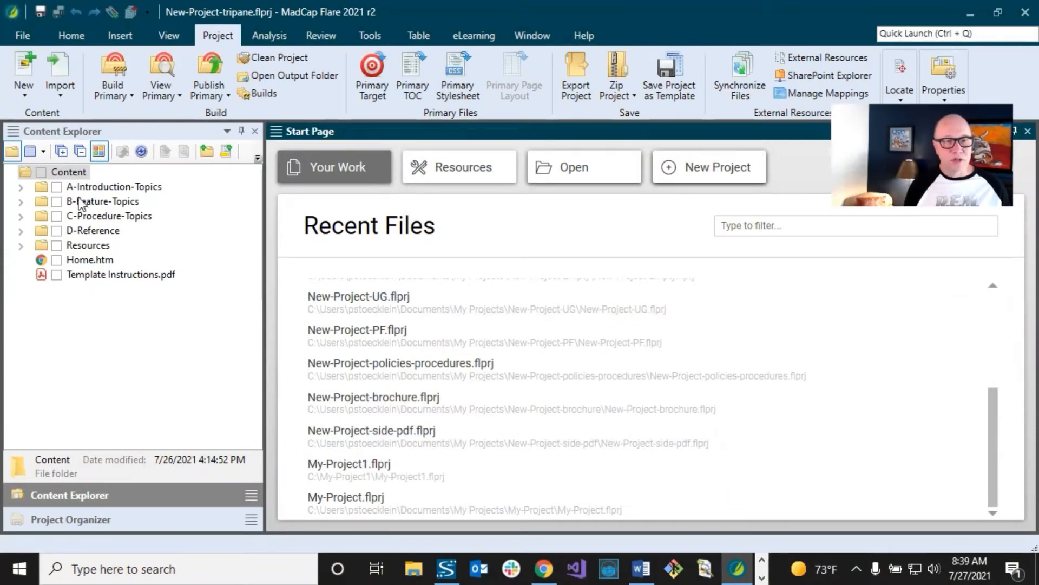
left_click(22, 188)
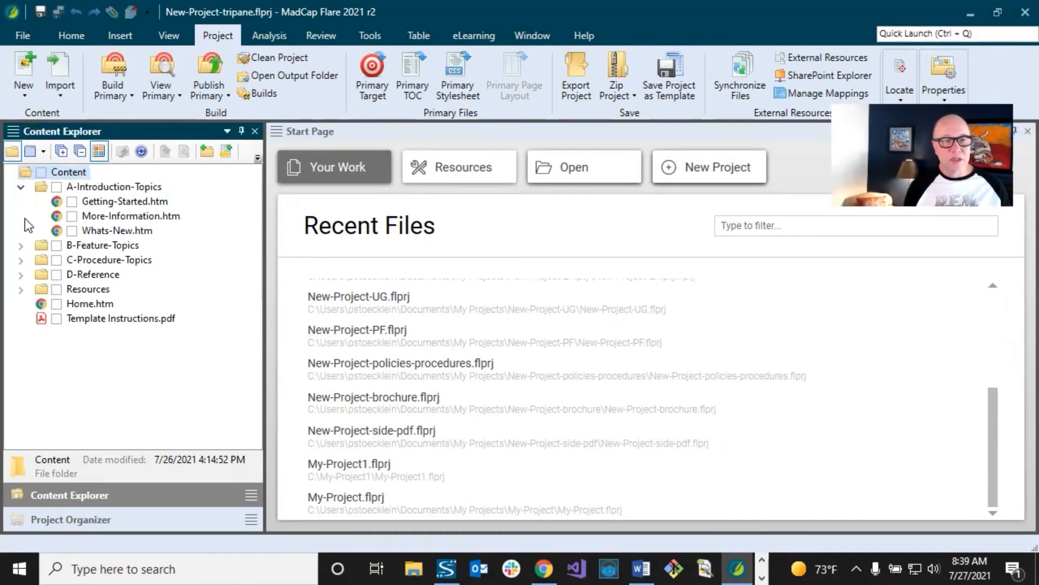
left_click(21, 246)
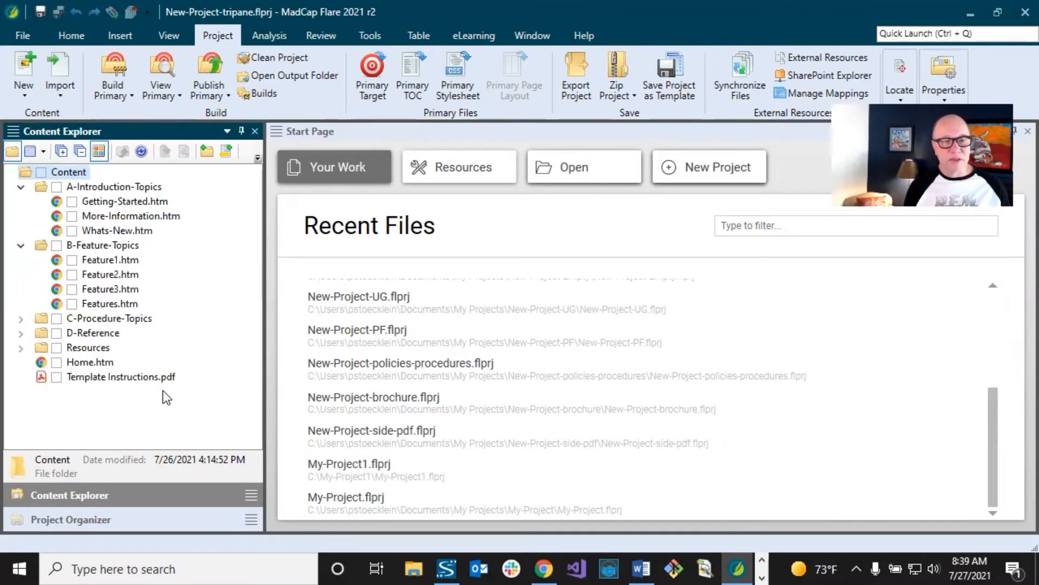
- Locate the Tripane skin in the Skins folder of the New-Project-tripane project
left_click(135, 513)
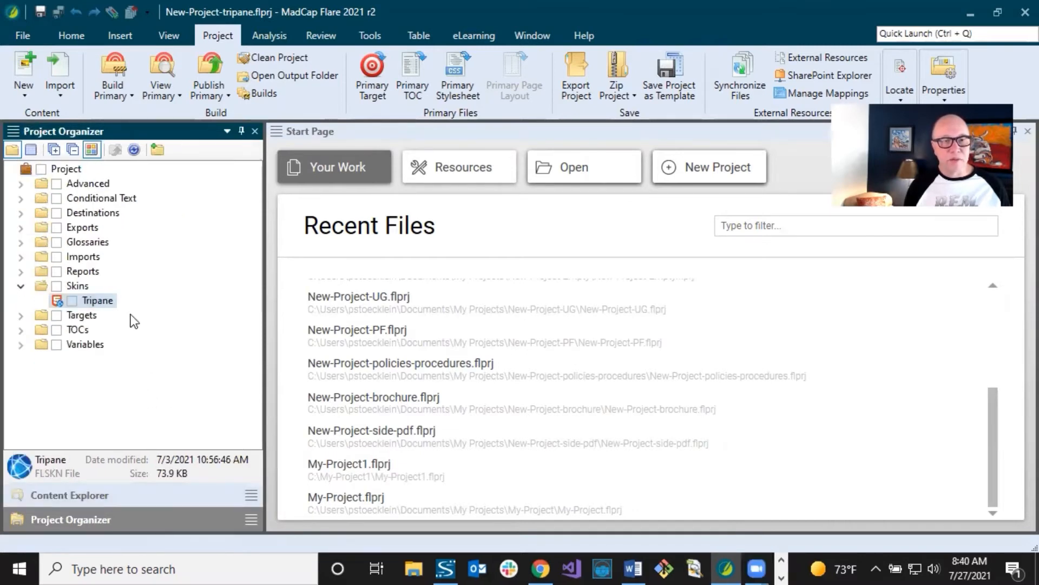
left_click(71, 286)
left_click(90, 300)
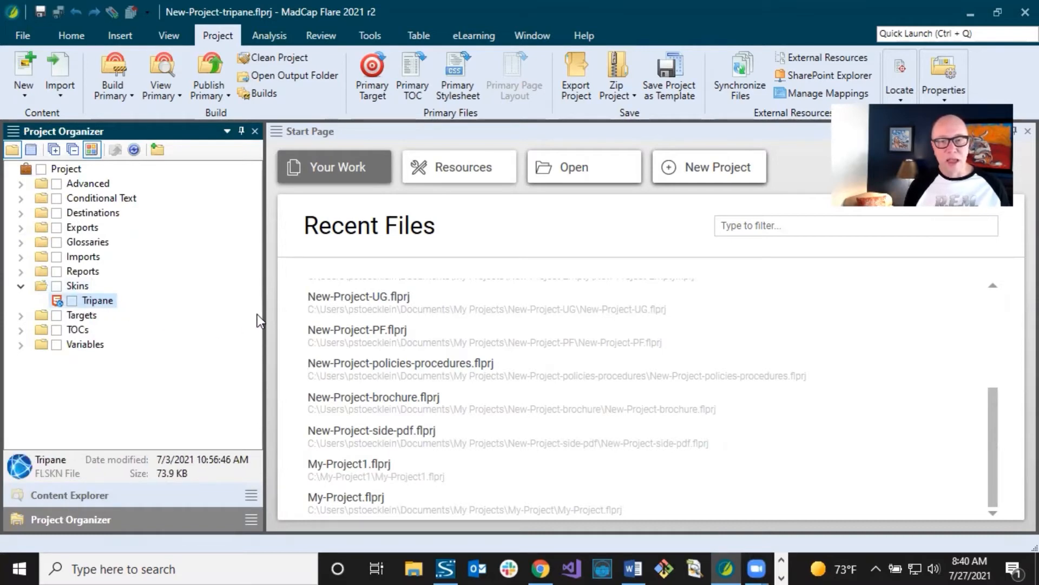
- Switch to the browser and review the home page of the New-Project-tripane HTML5 output
left_click(541, 567)
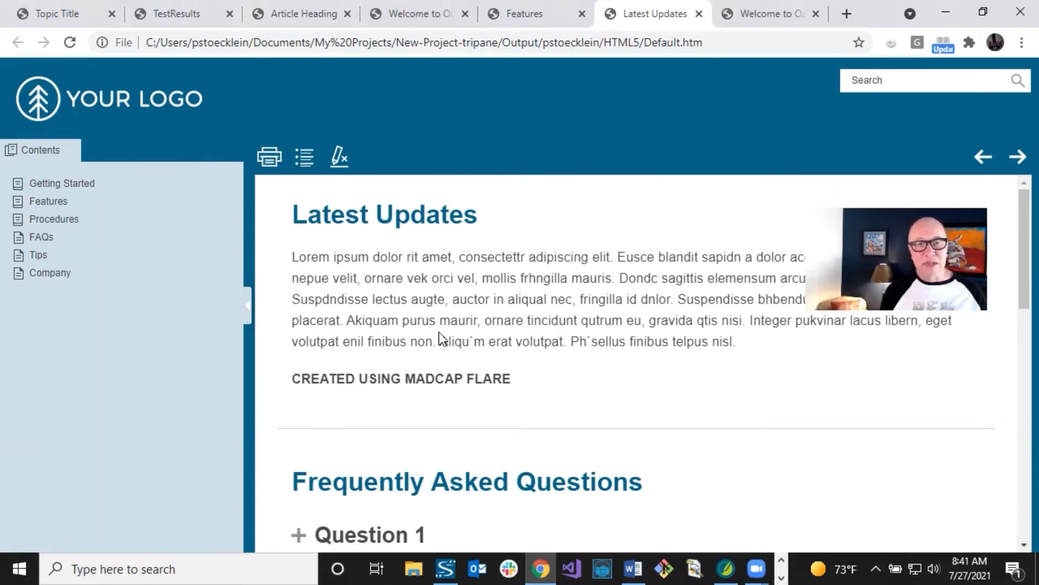
scroll(438, 344, "down", 15)
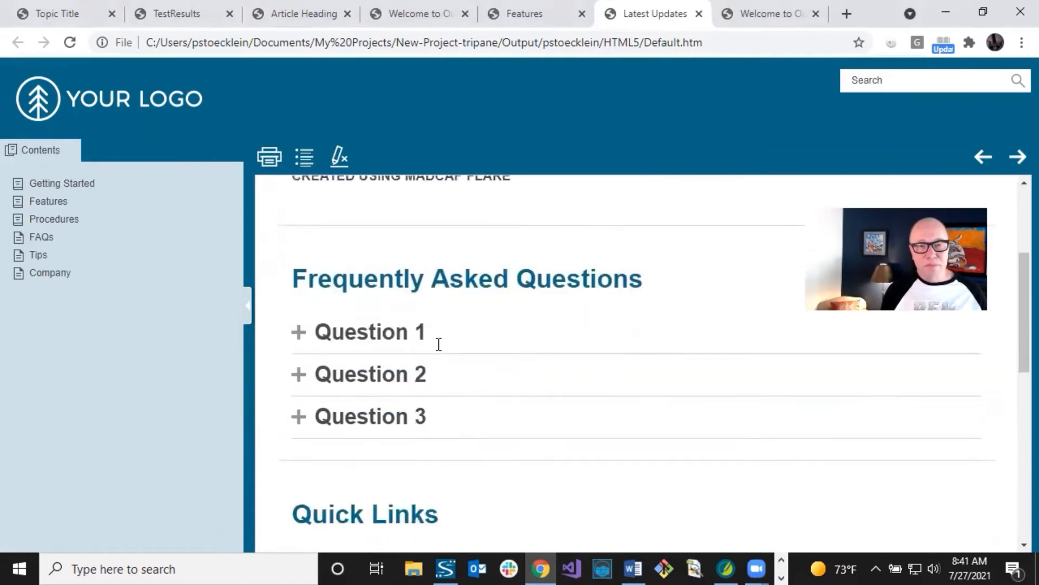
scroll(443, 351, "up", 15)
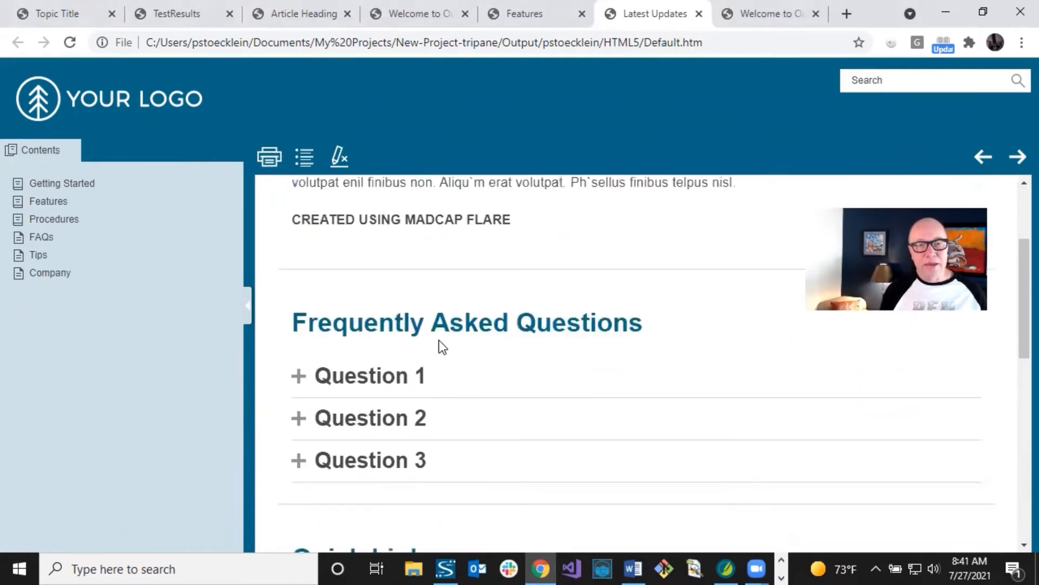
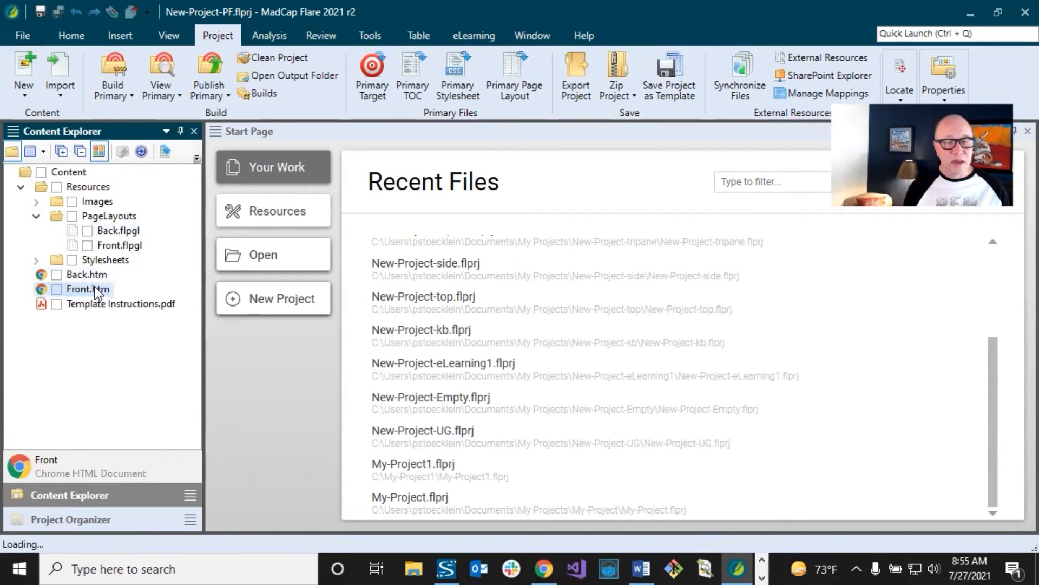
- View Front.htm of the New-Project-PF project in Layout (Print) and look across the foldout page's panels
left_click(363, 252)
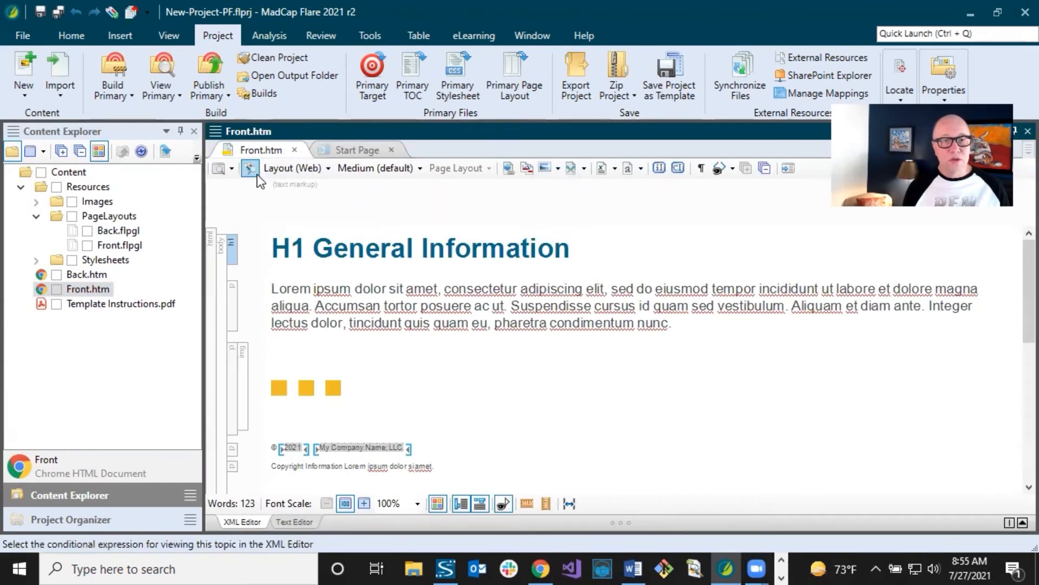
left_click(292, 168)
left_click(308, 243)
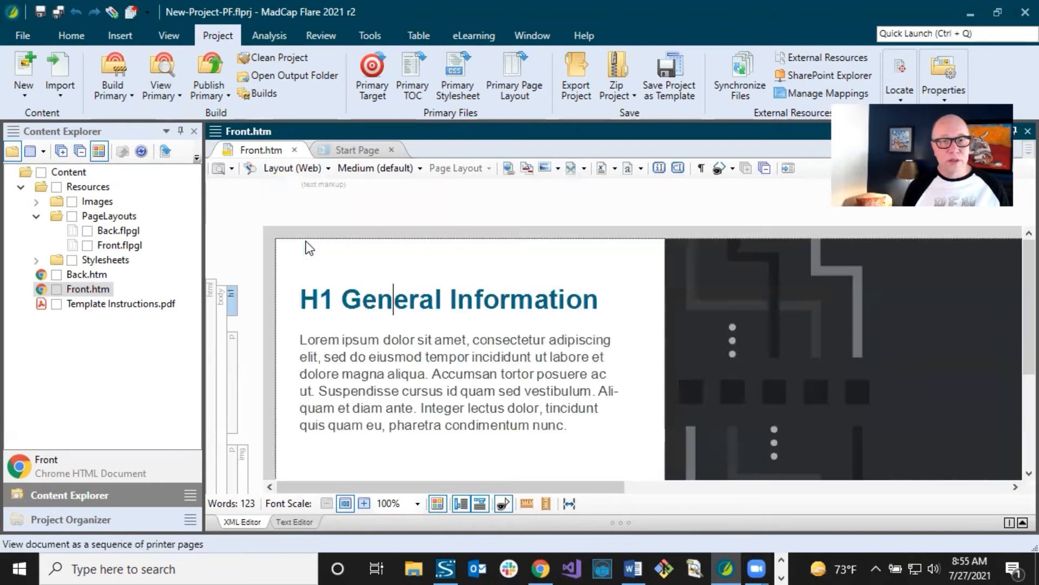
left_click_drag(545, 487, 635, 485)
left_click_drag(753, 486, 355, 477)
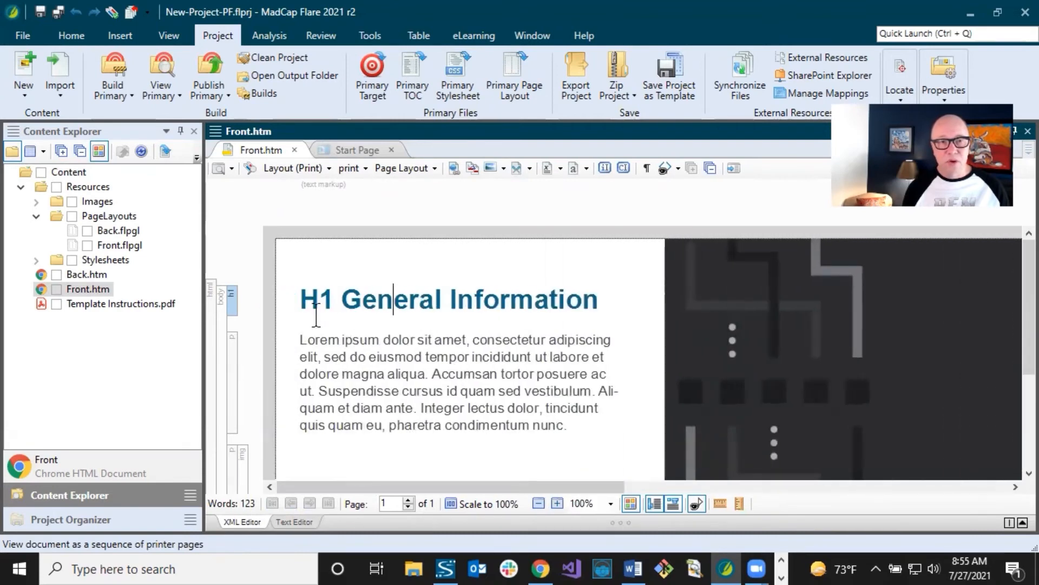
left_click(306, 171)
left_click(301, 184)
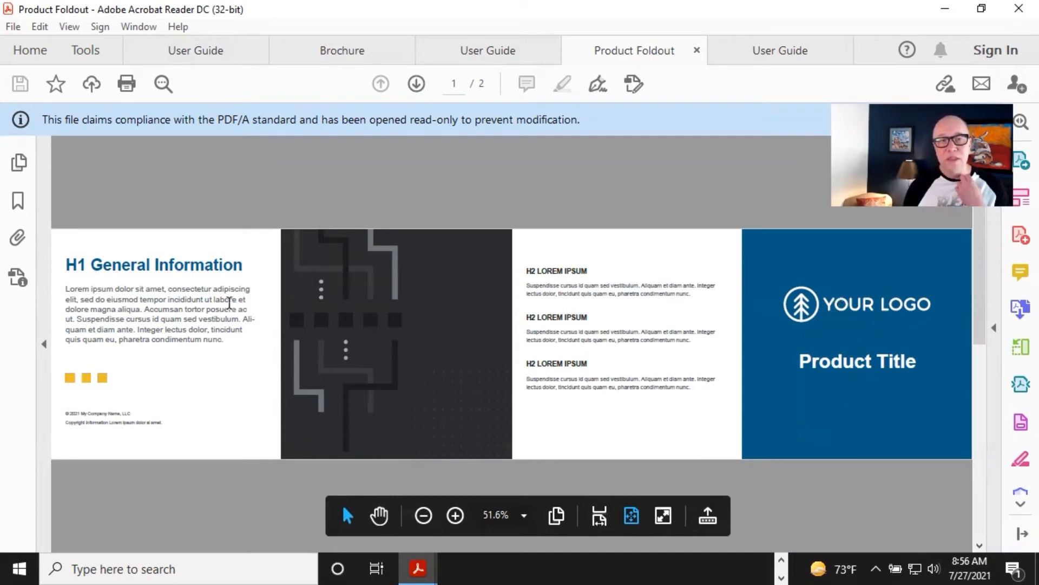
- Look further down the Product Foldout PDF in Acrobat Reader
left_click(978, 434)
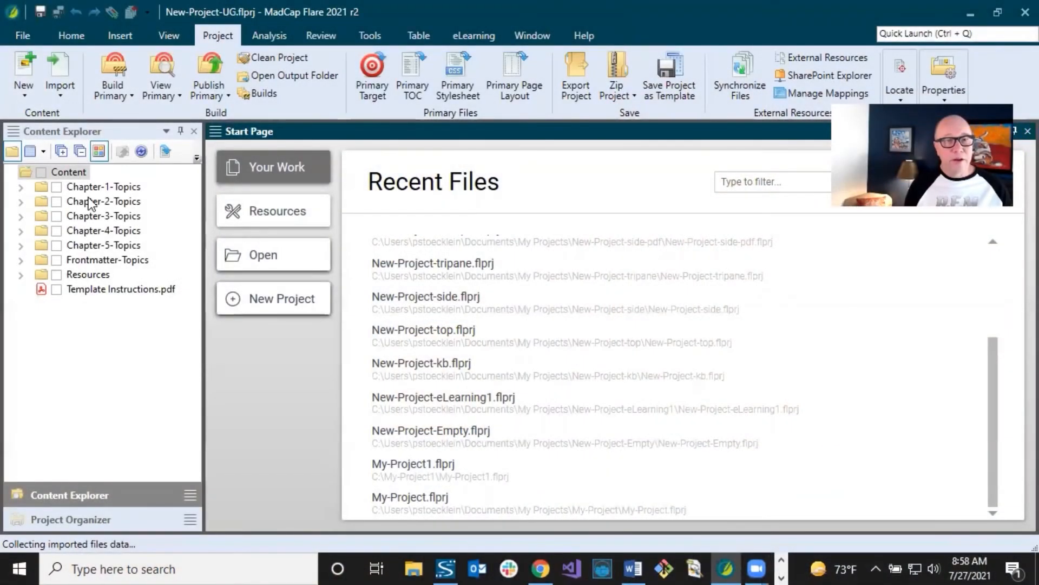
- Review the topic files in the Chapter-1-Topics through Chapter-4-Topics folders of the New-Project-UG project
left_click(99, 187)
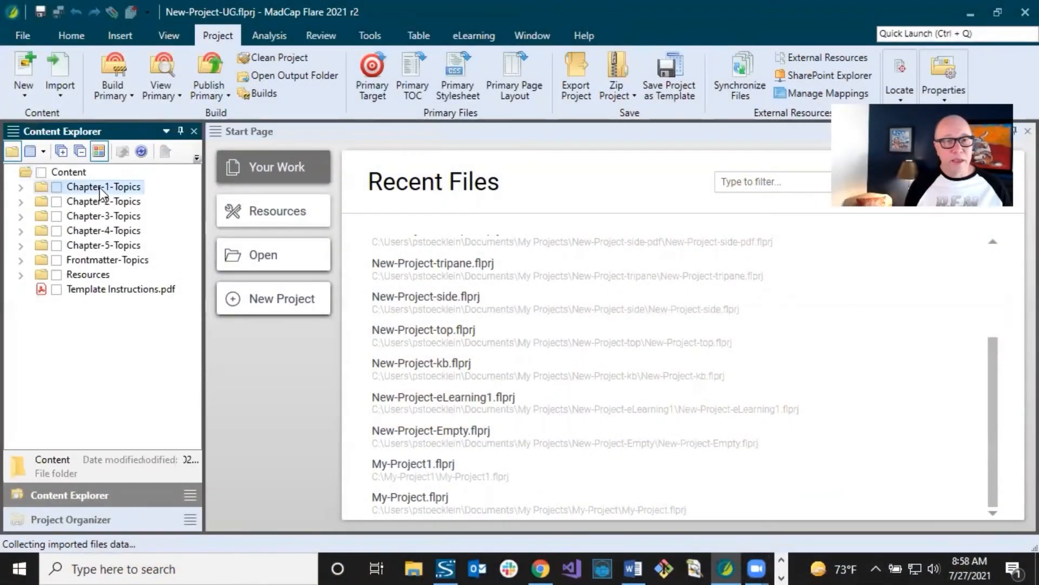
left_click(21, 187)
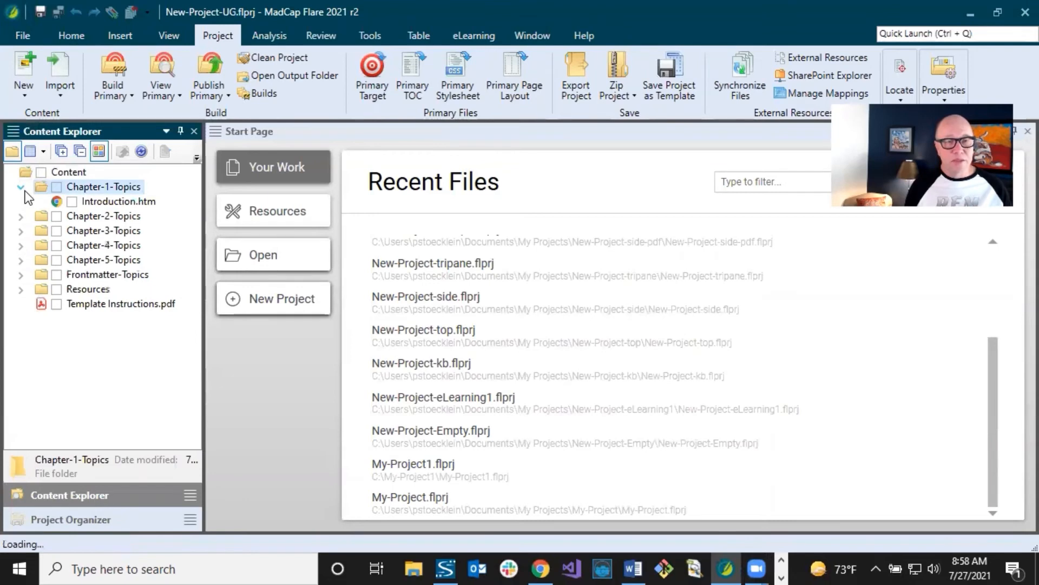
left_click(85, 202)
left_click(74, 187)
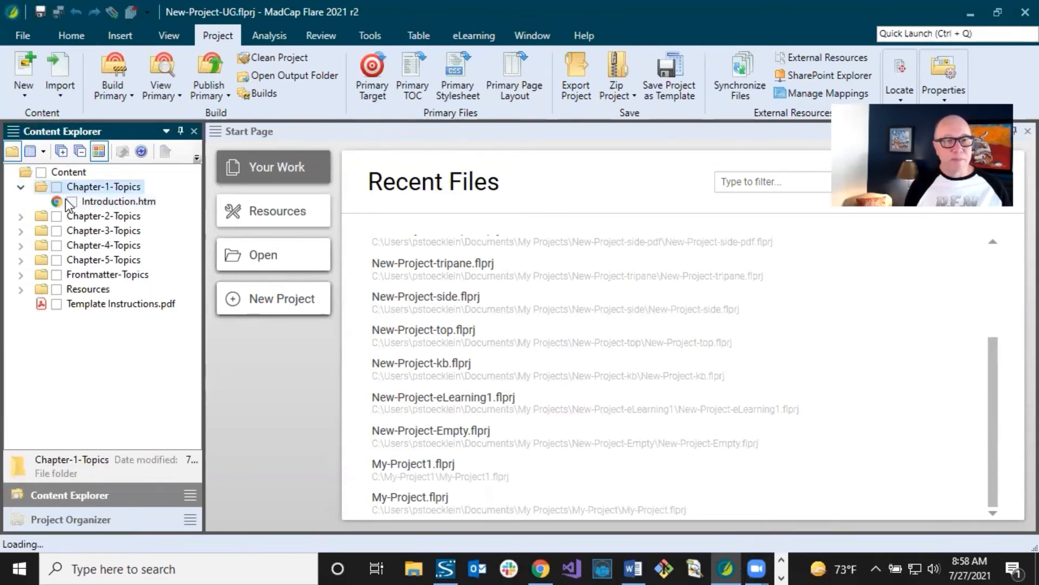
left_click(24, 215)
left_click(76, 228)
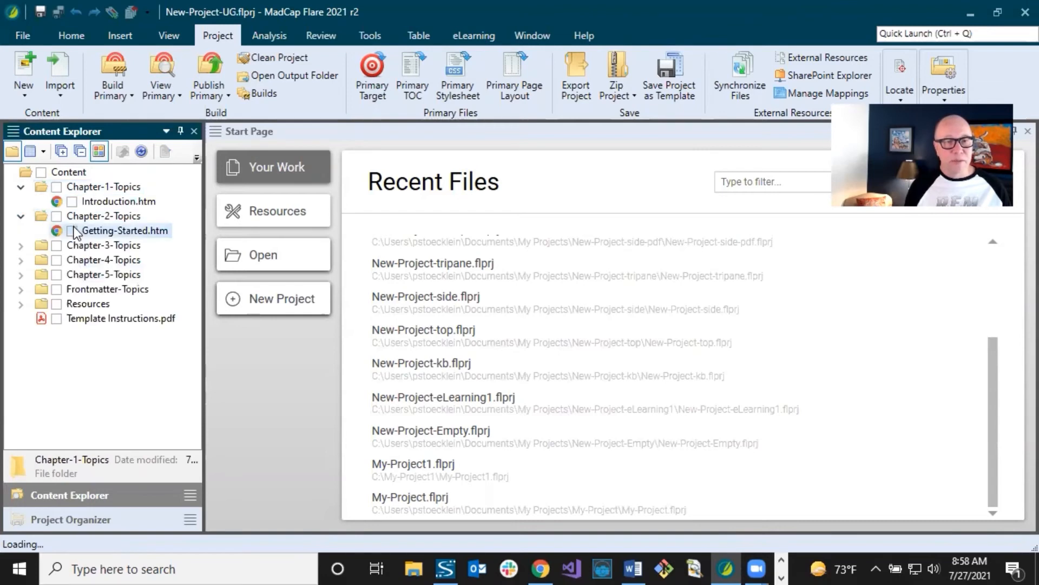
left_click(22, 245)
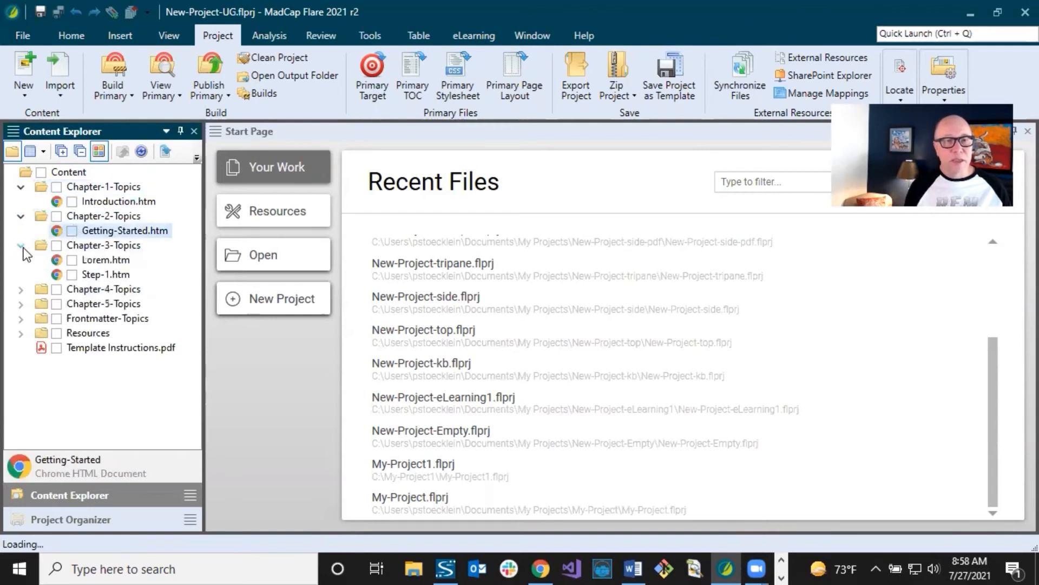
left_click(21, 290)
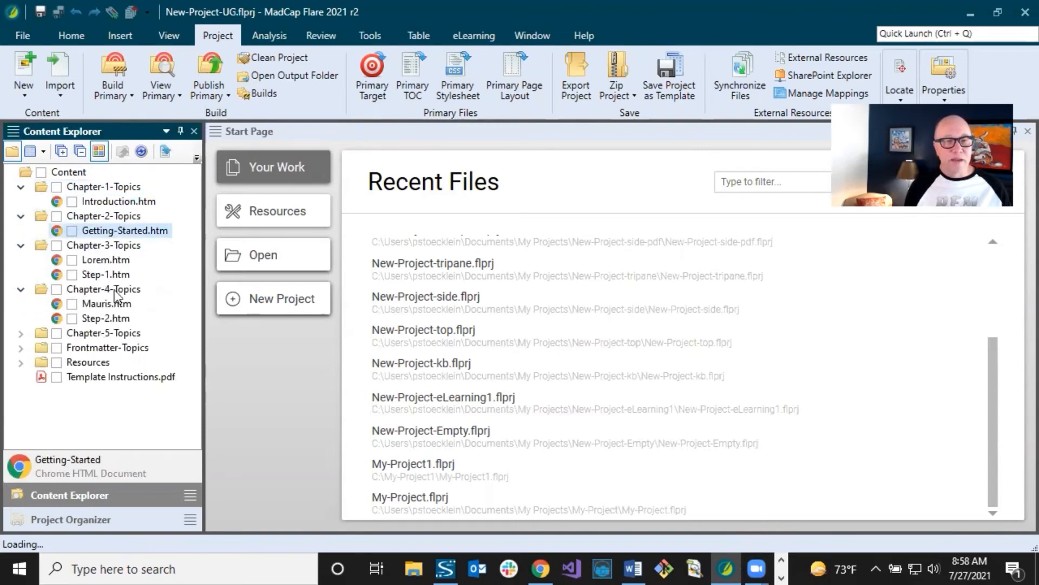
left_click(112, 318)
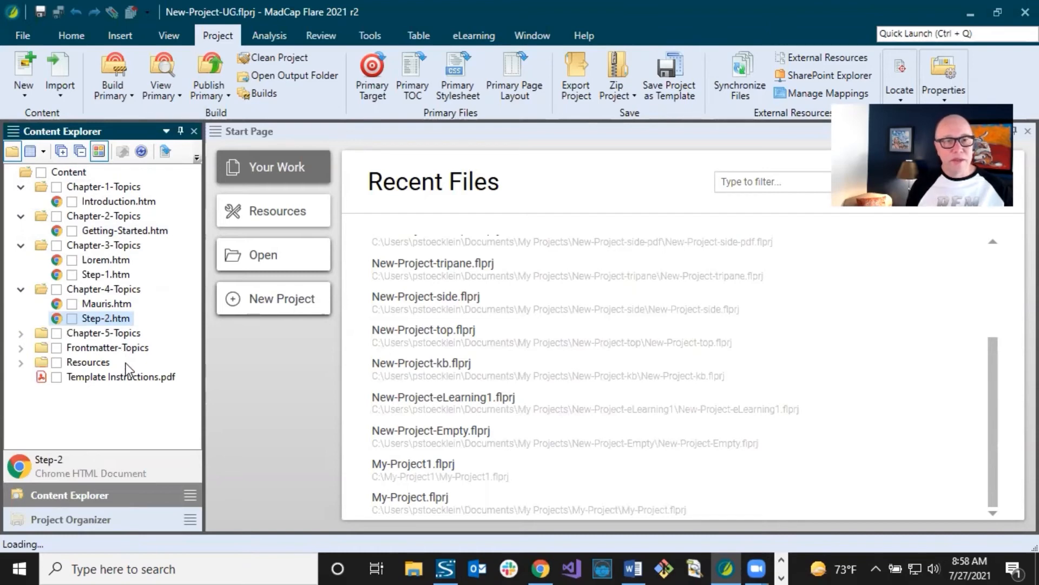
- Open the primary TOC of the New-Project-UG project for editing
left_click(82, 516)
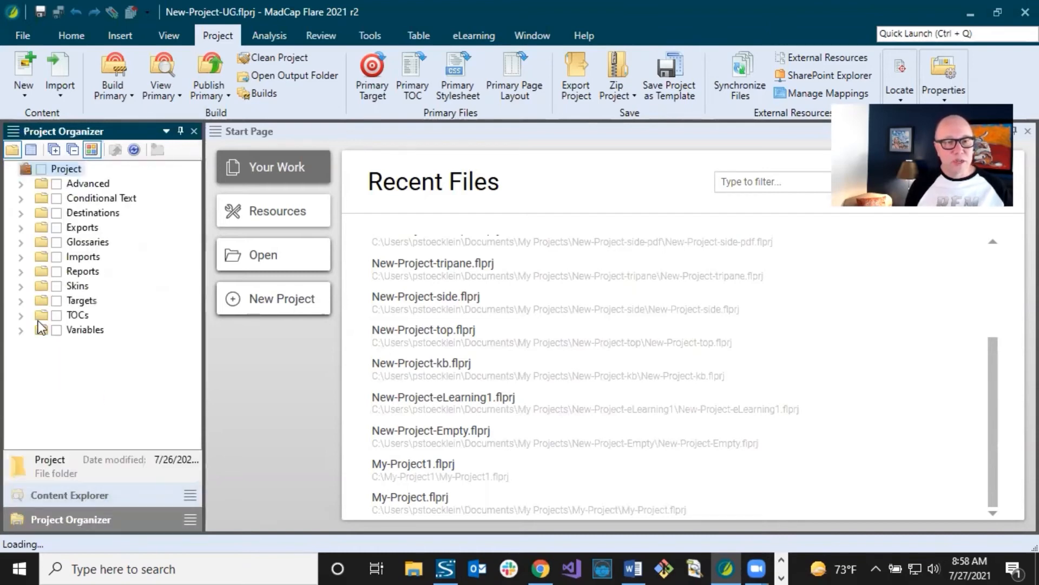
left_click(21, 315)
left_click(92, 330)
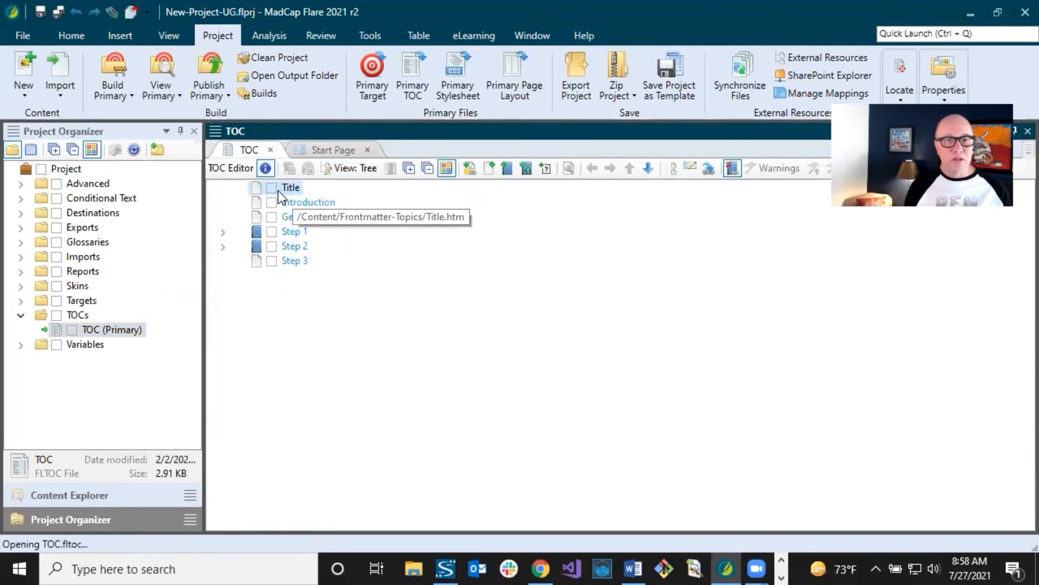
- Compare the TOC's Title, Introduction, Getting Started and Step 1 entries with the topic files in the frontmatter and chapter folders
left_click(63, 496)
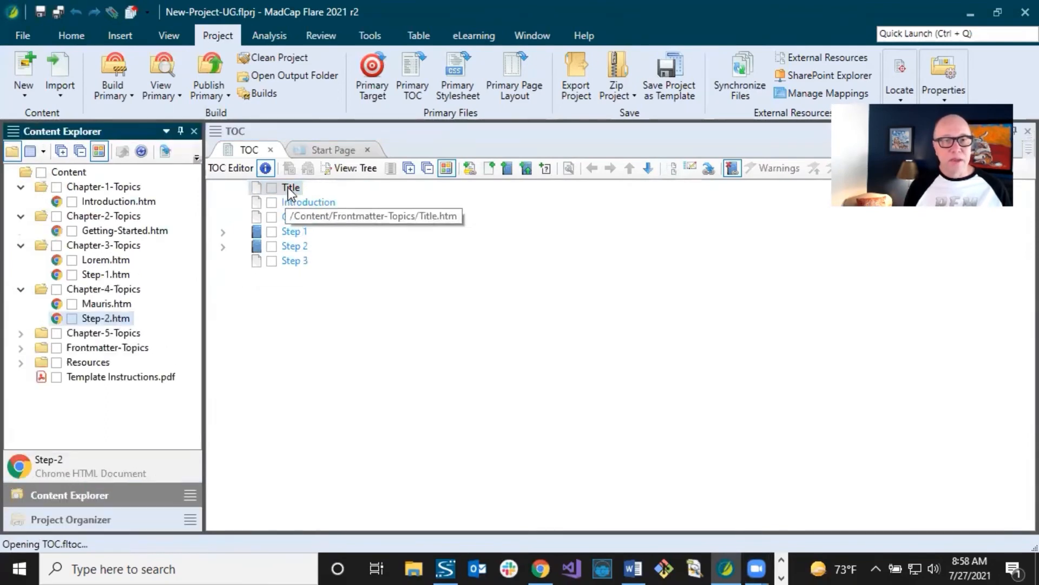
left_click(19, 348)
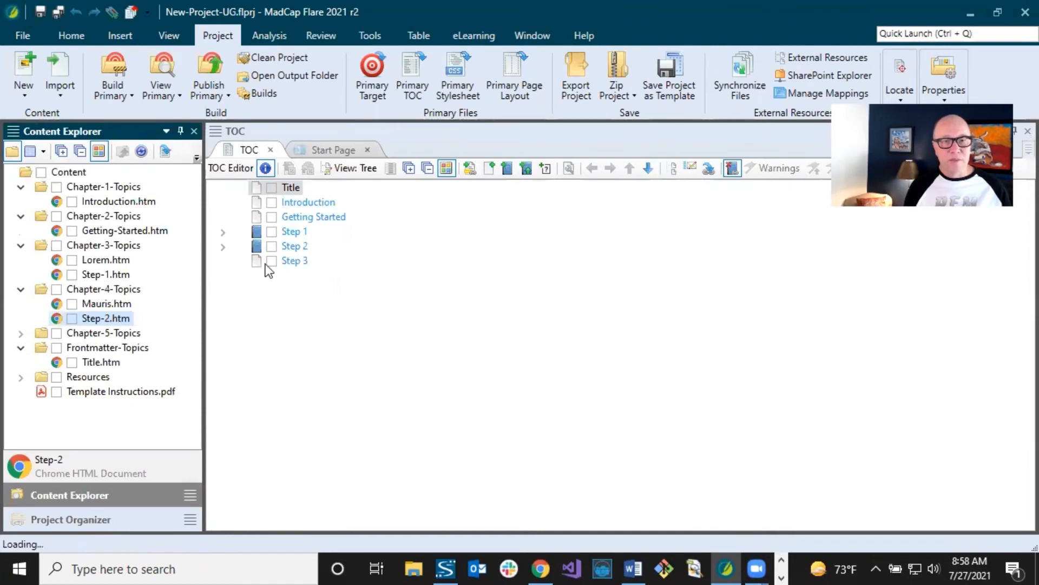
left_click(295, 202)
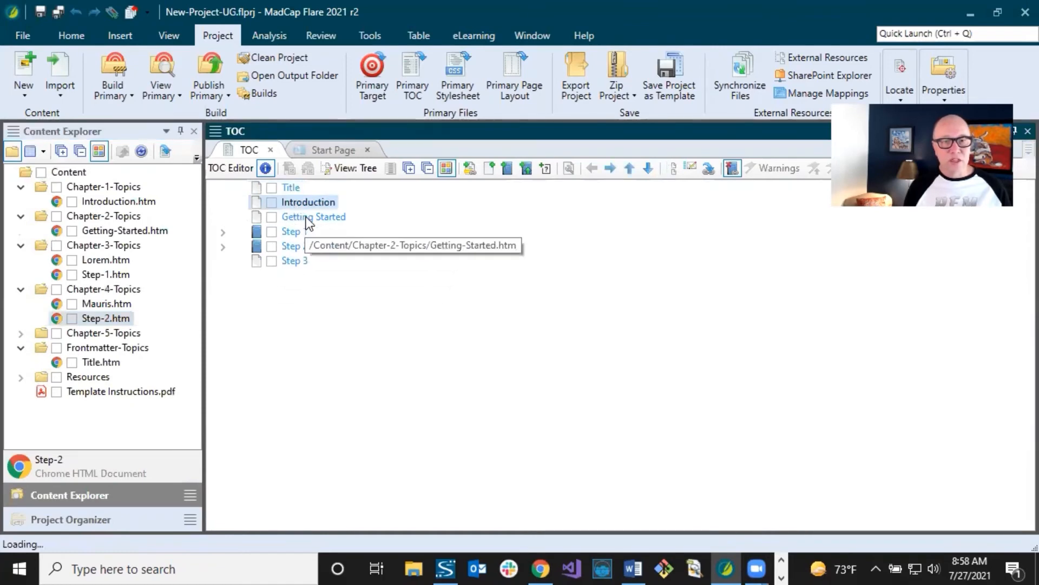
left_click(306, 217)
left_click(223, 231)
left_click(281, 230)
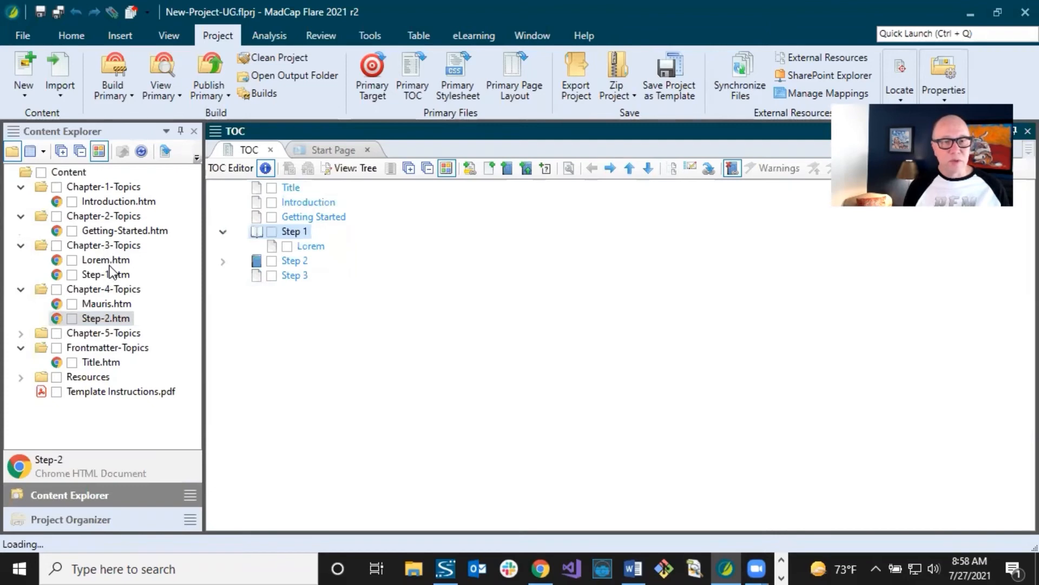
left_click(312, 247)
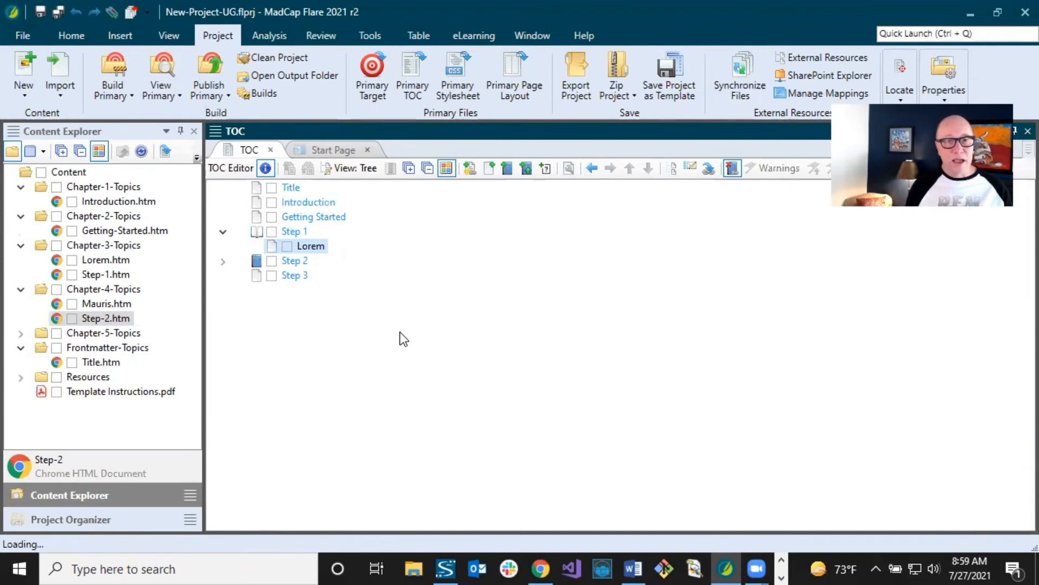
- Open Introduction.htm from Chapter-1-Topics and set its view to Layout (Print)
double_click(154, 205)
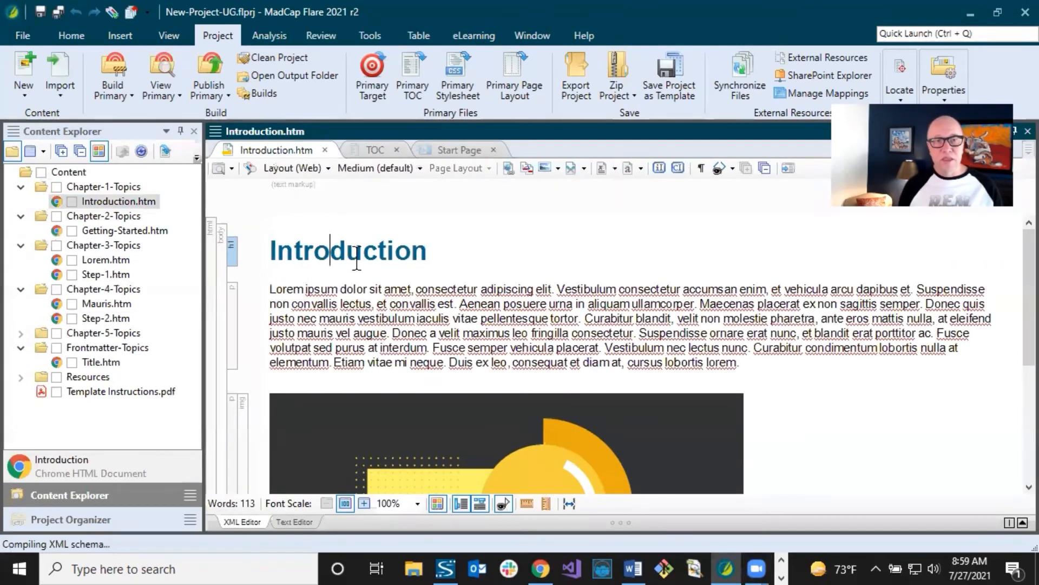
left_click(319, 168)
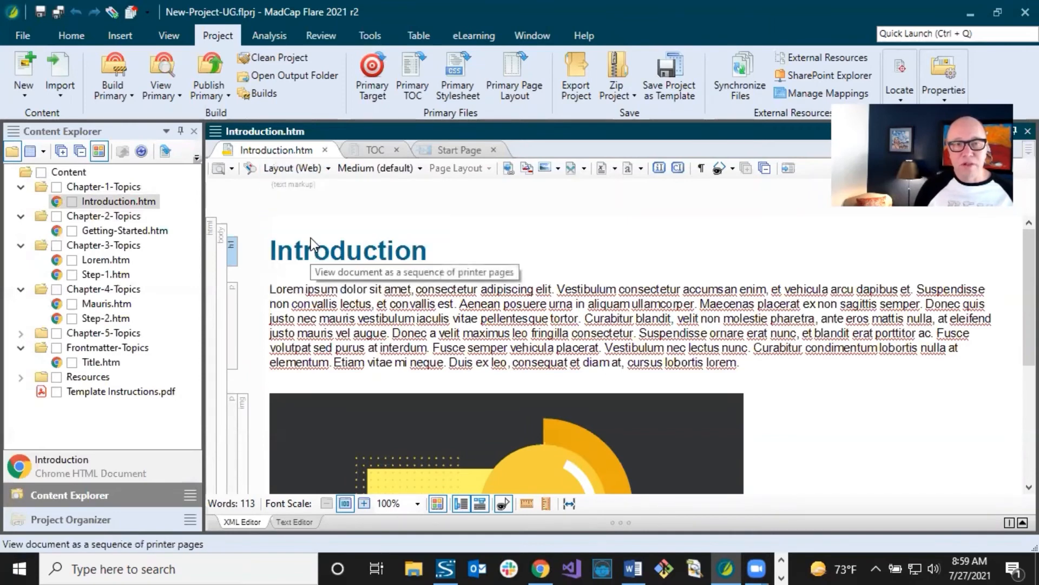
left_click(312, 239)
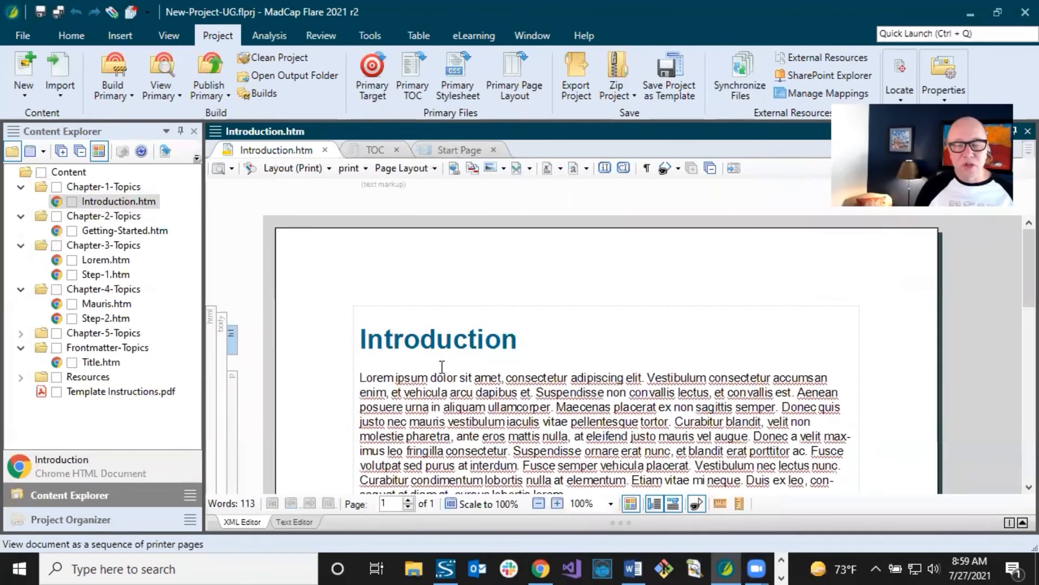
- Examine the print layout of the Introduction topic, from its heading and image down to the page footer
scroll(441, 367, "down", 3)
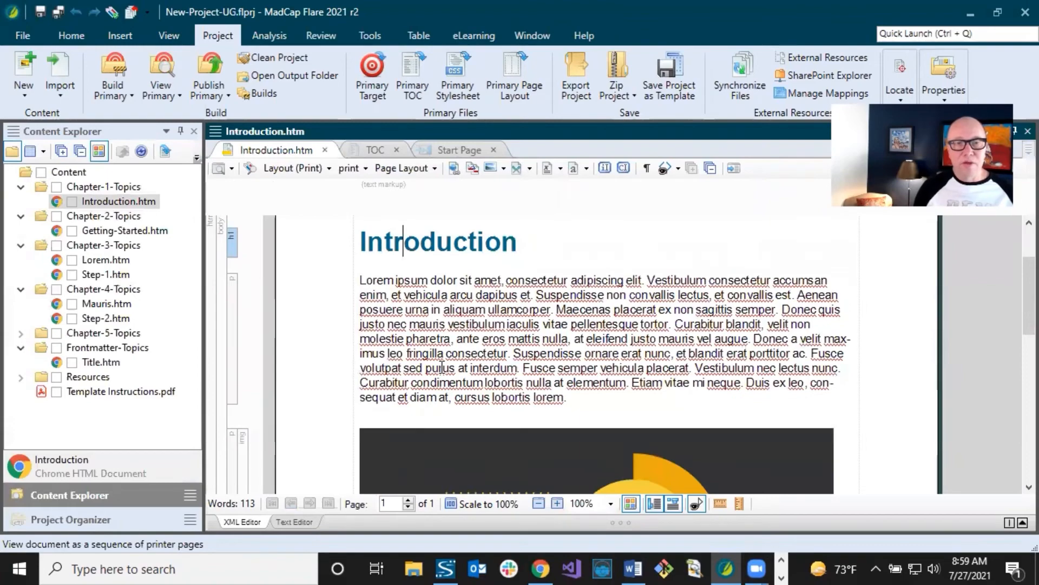
scroll(442, 367, "up", 3)
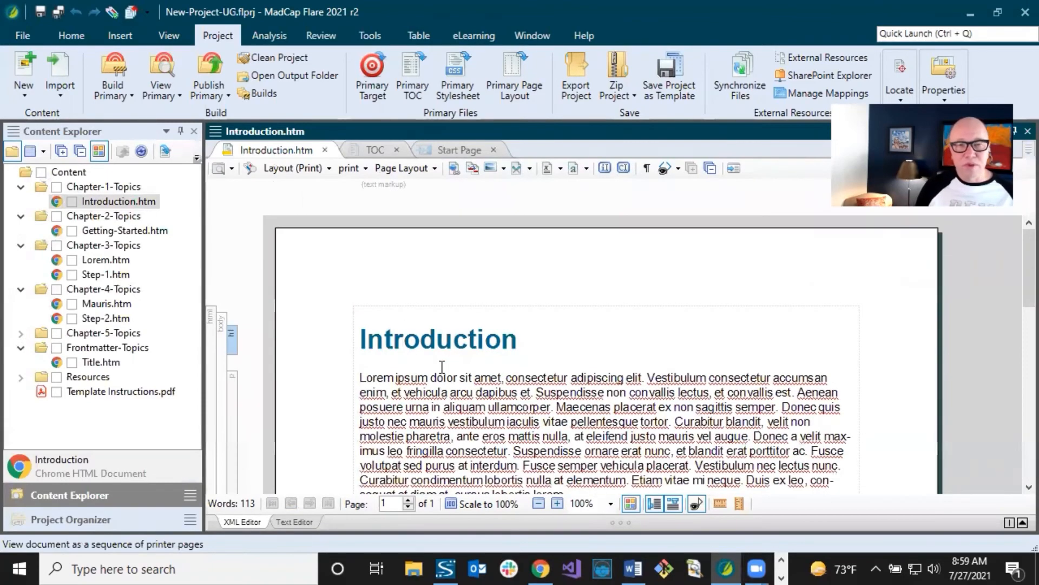
scroll(442, 367, "down", 6)
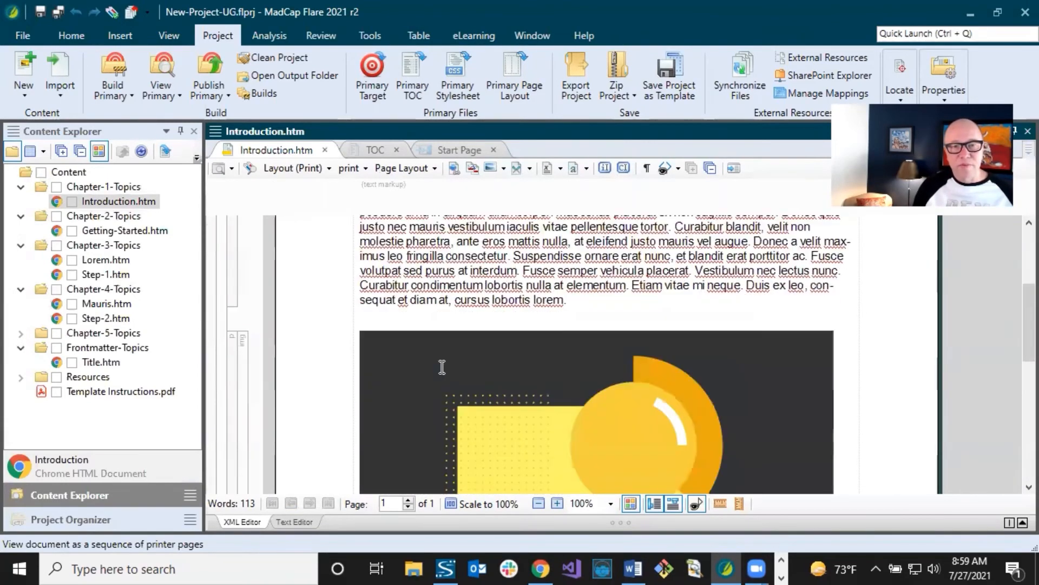
scroll(442, 367, "up", 6)
scroll(442, 367, "down", 6)
scroll(442, 367, "up", 6)
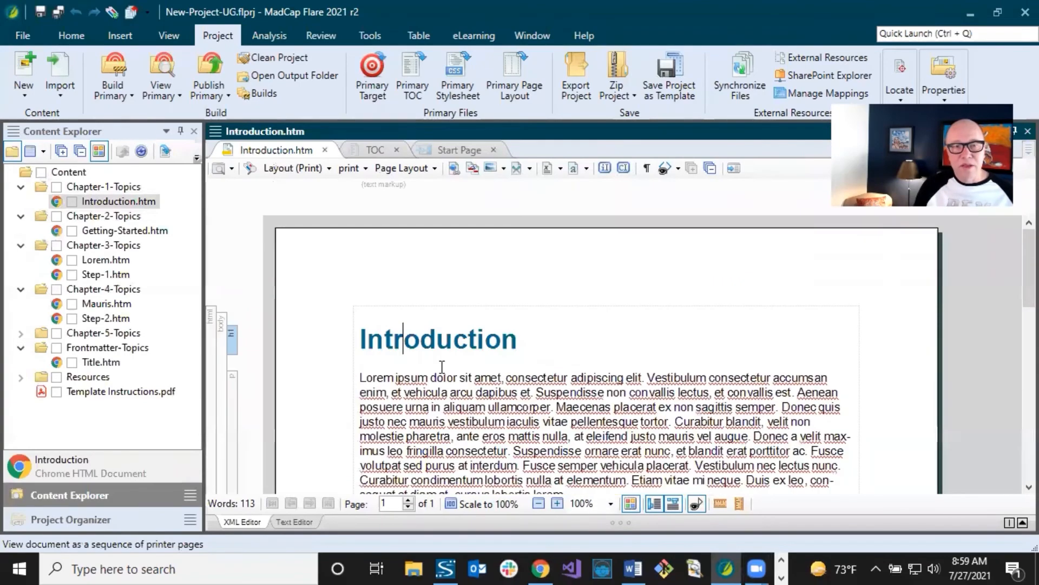
scroll(442, 367, "down", 6)
scroll(441, 367, "up", 6)
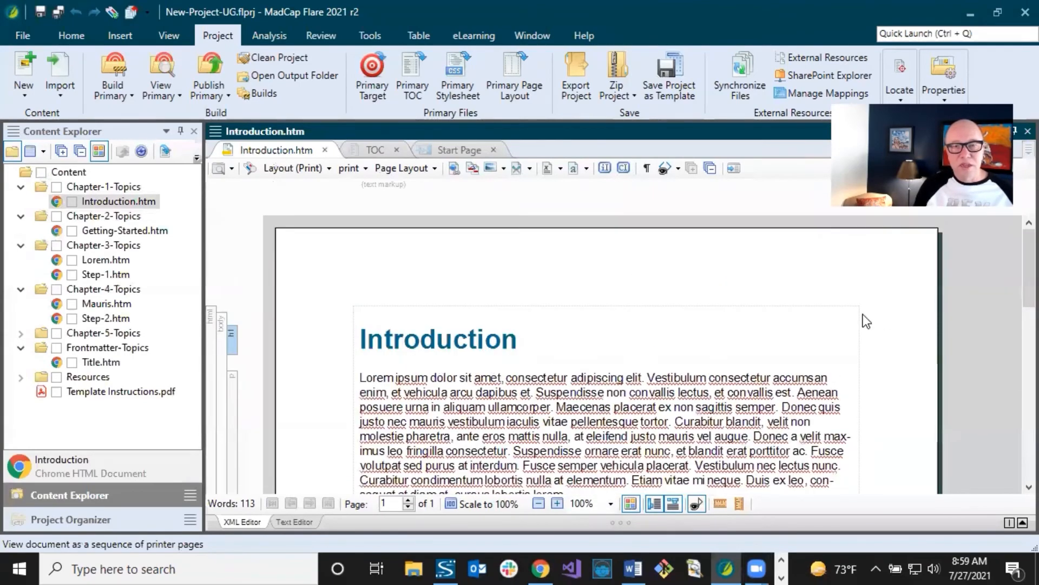
scroll(436, 418, "down", 9)
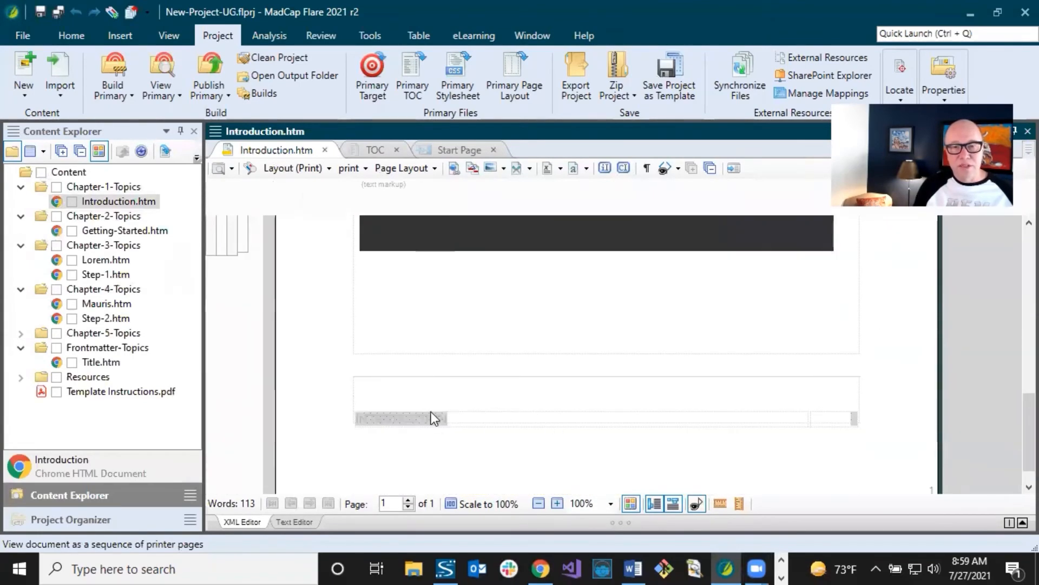
scroll(704, 447, "down", 1)
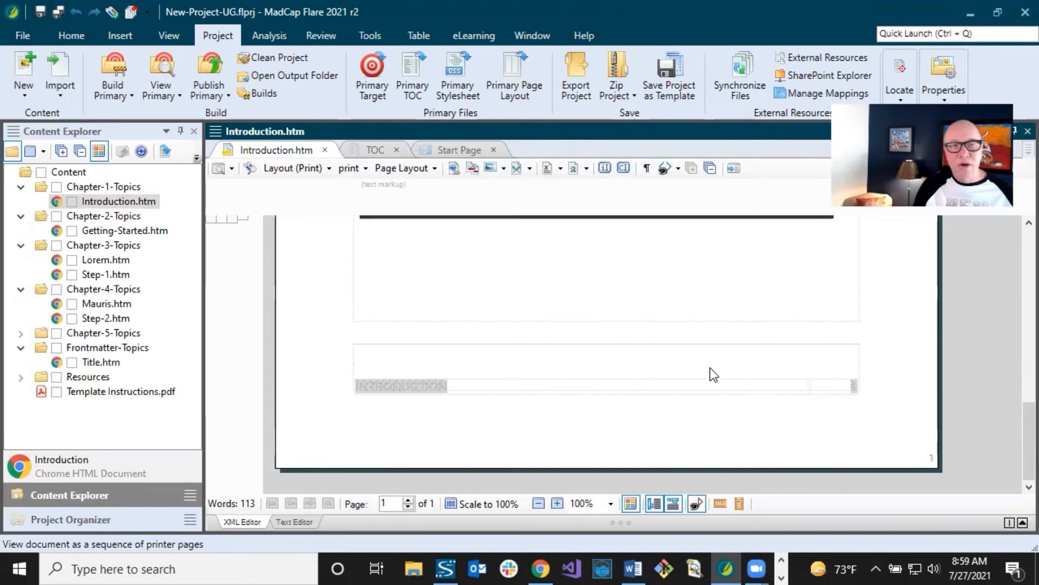
- Return to the heading of the Introduction topic and set its view to Layout (Web)
scroll(713, 369, "up", 10)
left_click(527, 339)
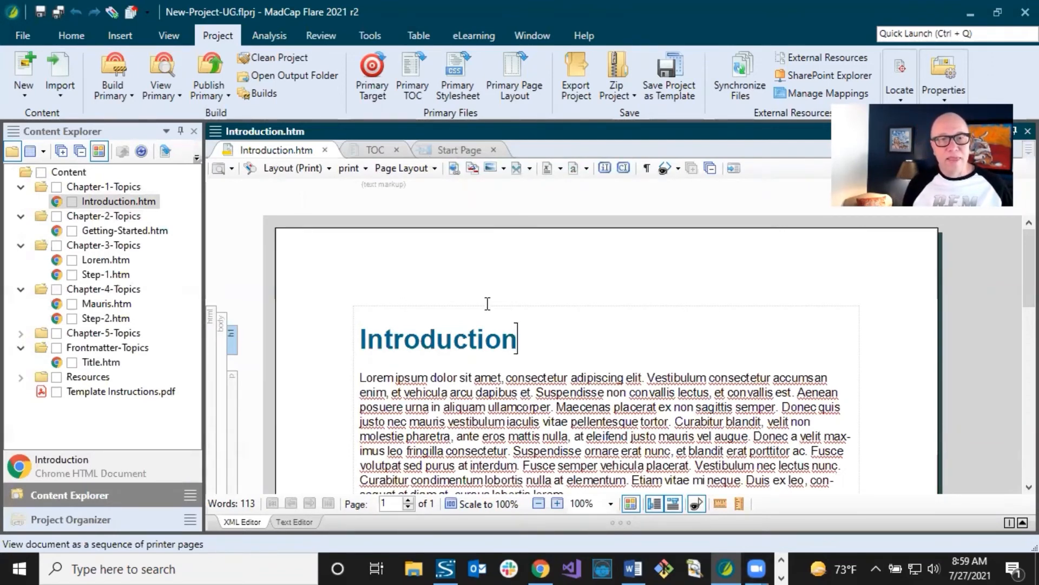
left_click(322, 169)
left_click(313, 184)
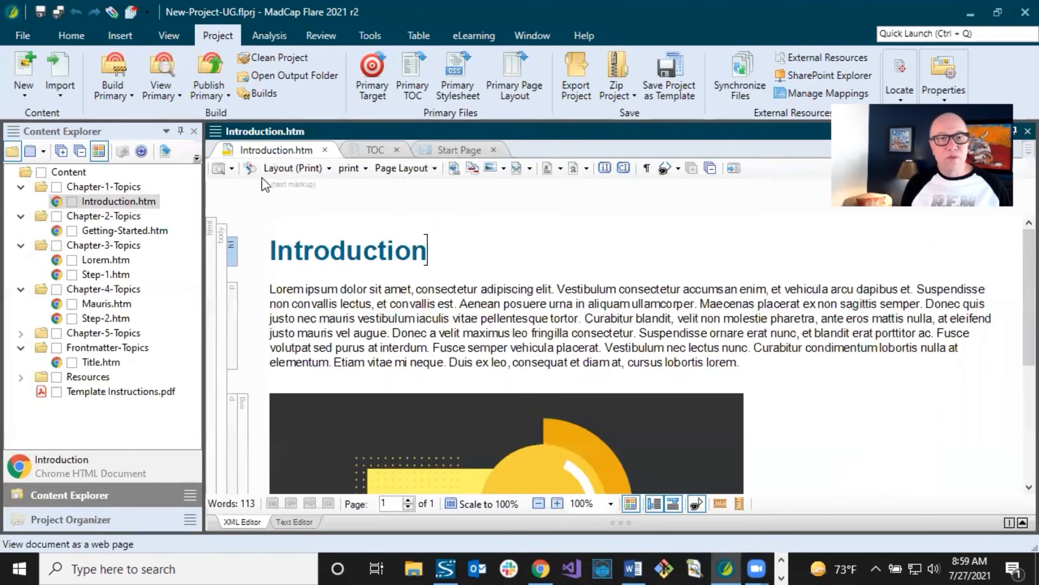
- Preview the Introduction topic with the PDF target, check the page from heading to footer, and close the preview
left_click(219, 169)
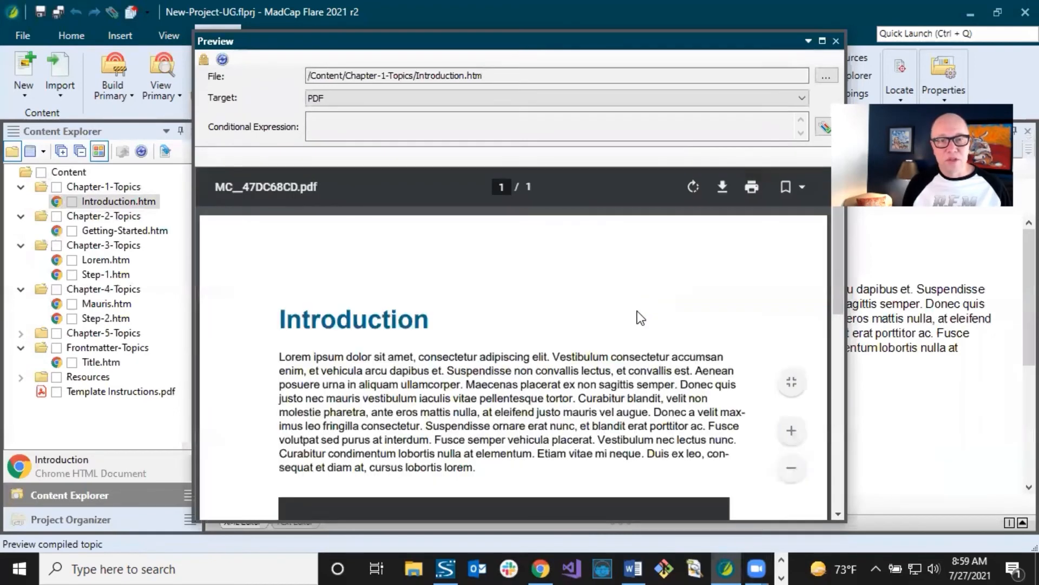
scroll(601, 345, "down", 10)
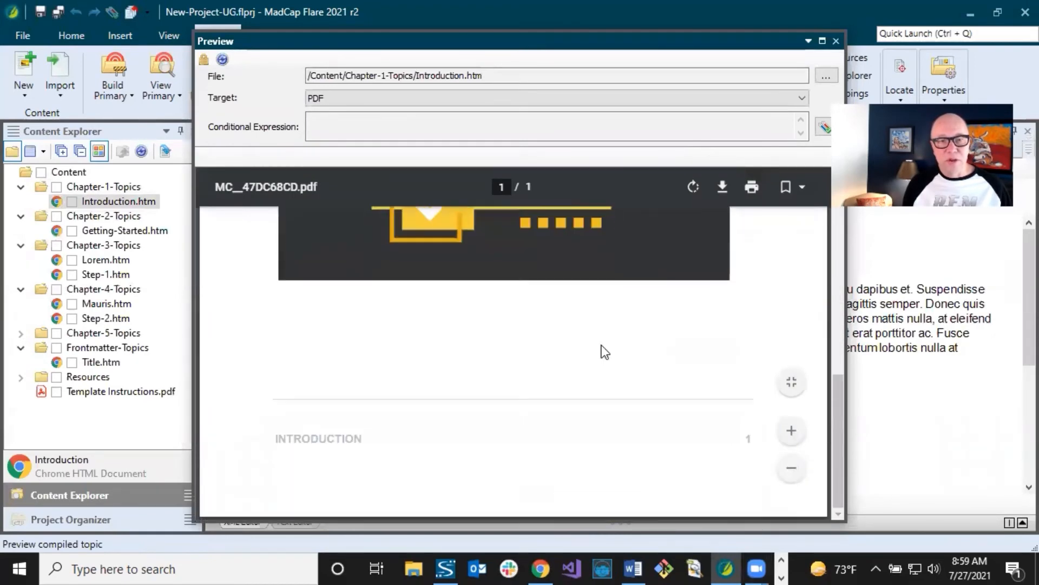
scroll(605, 352, "up", 10)
scroll(603, 348, "down", 10)
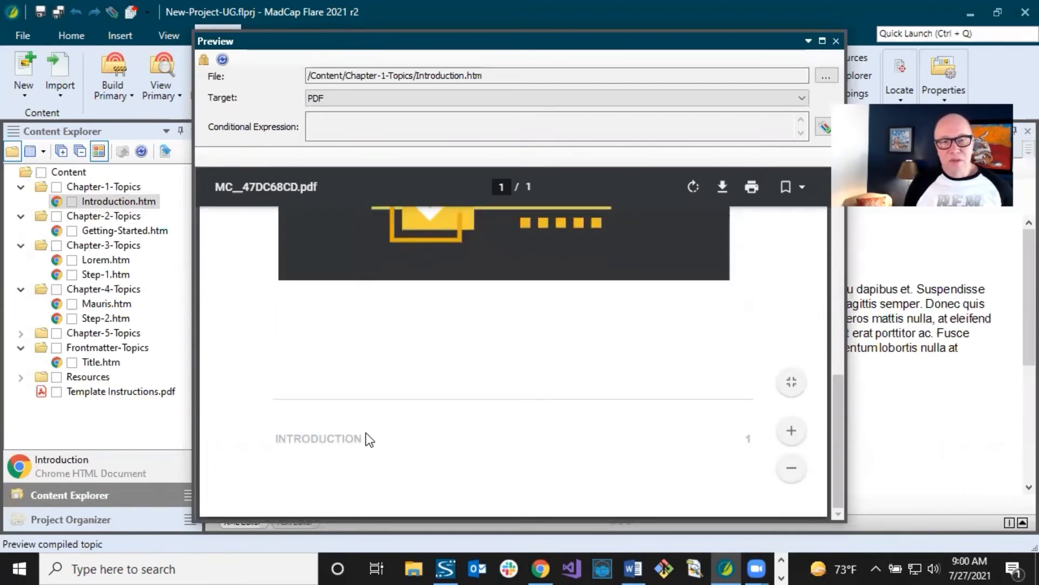
left_click(836, 41)
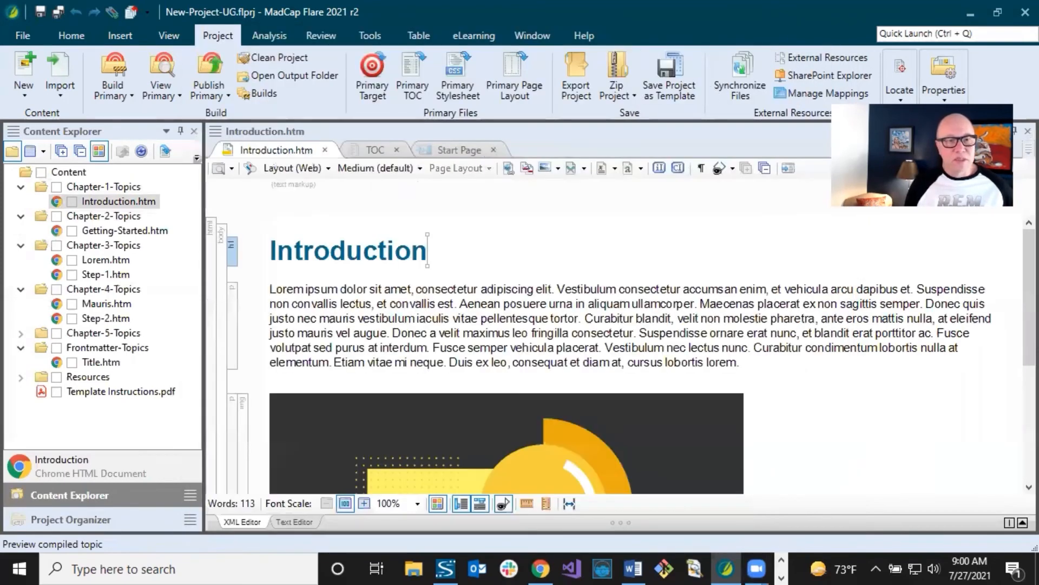
- Open Step-2.htm from Chapter-4-Topics, preview it with the PDF target down to the page footer, and close the preview
double_click(108, 319)
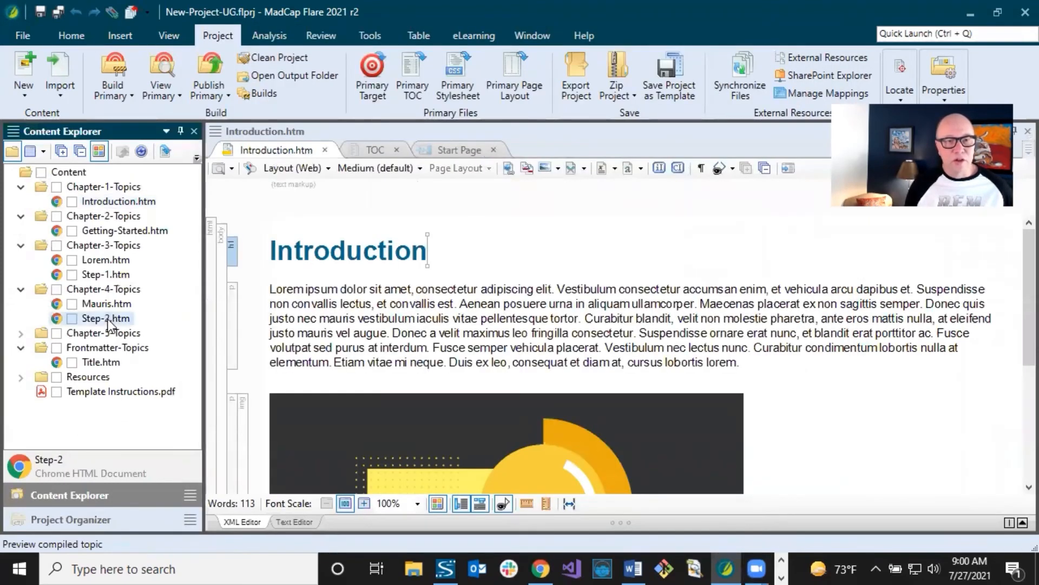
left_click(287, 250)
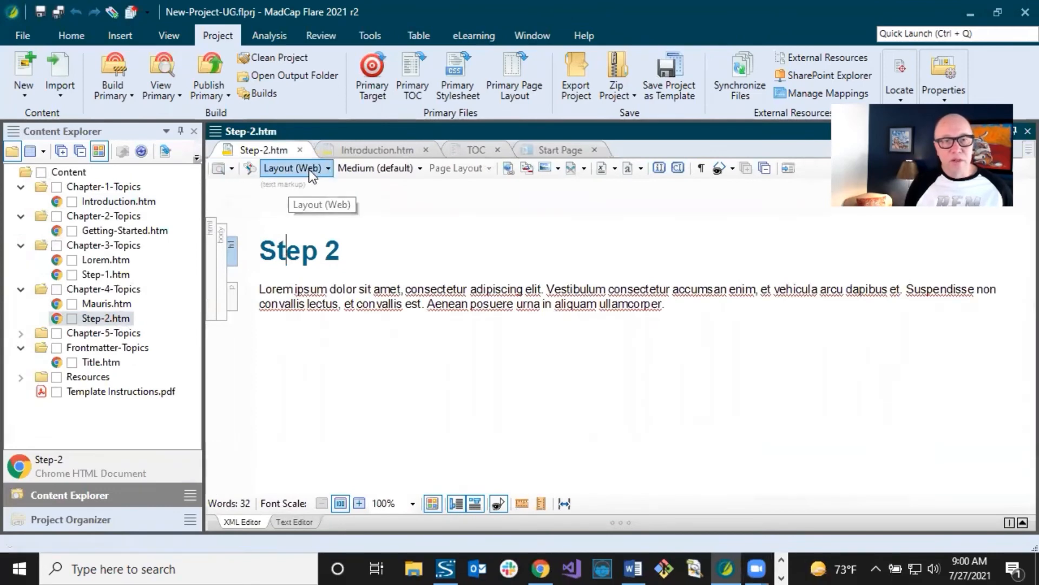
left_click(219, 169)
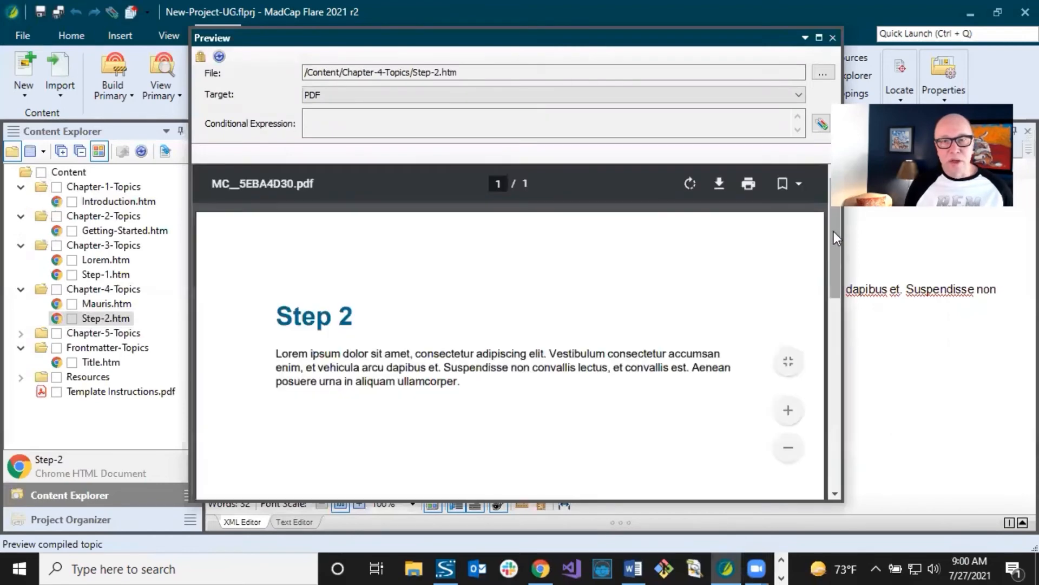
left_click_drag(835, 233, 813, 460)
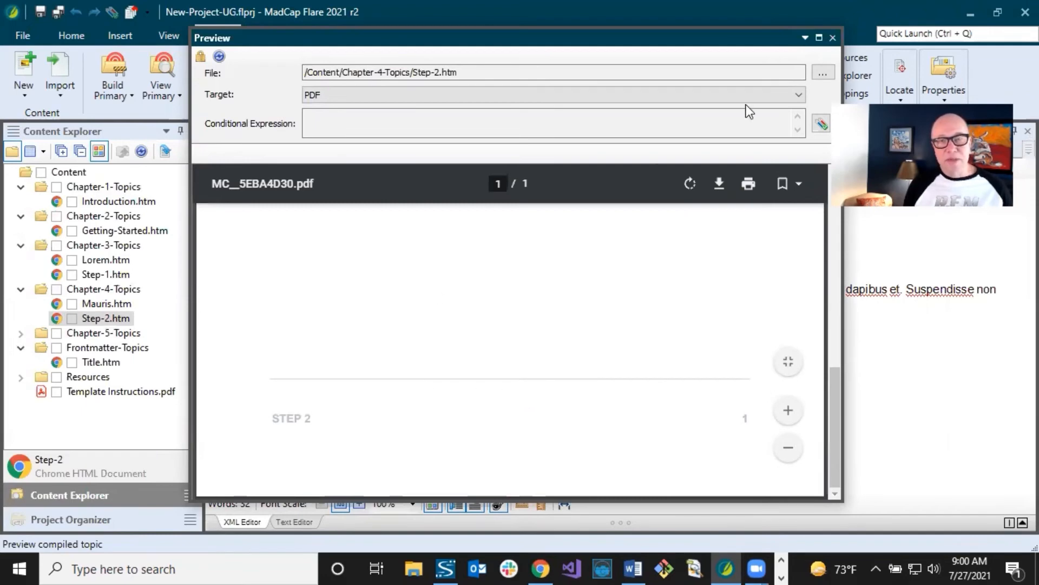
left_click(832, 38)
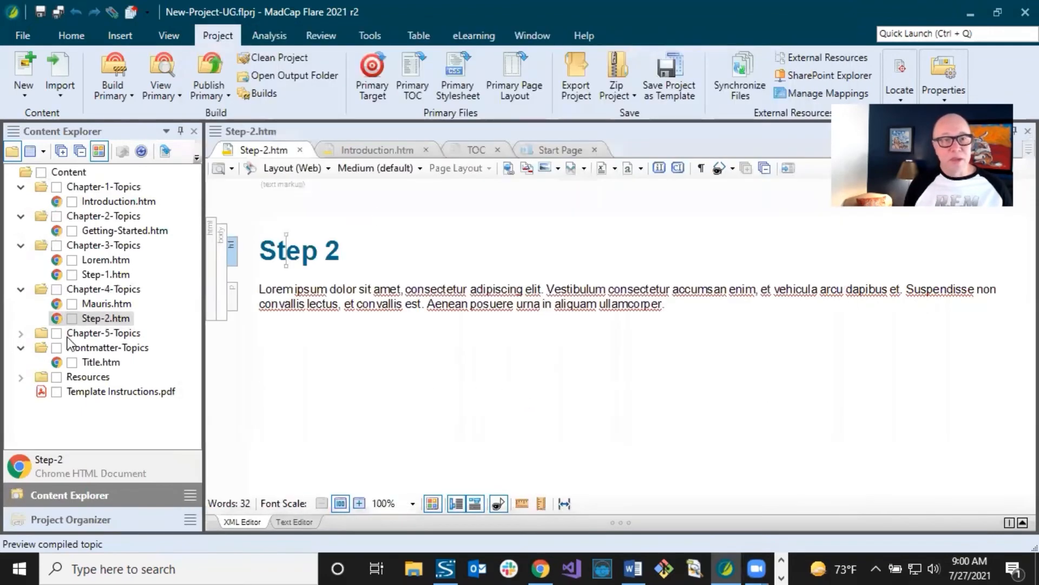
left_click(89, 308)
left_click(93, 319)
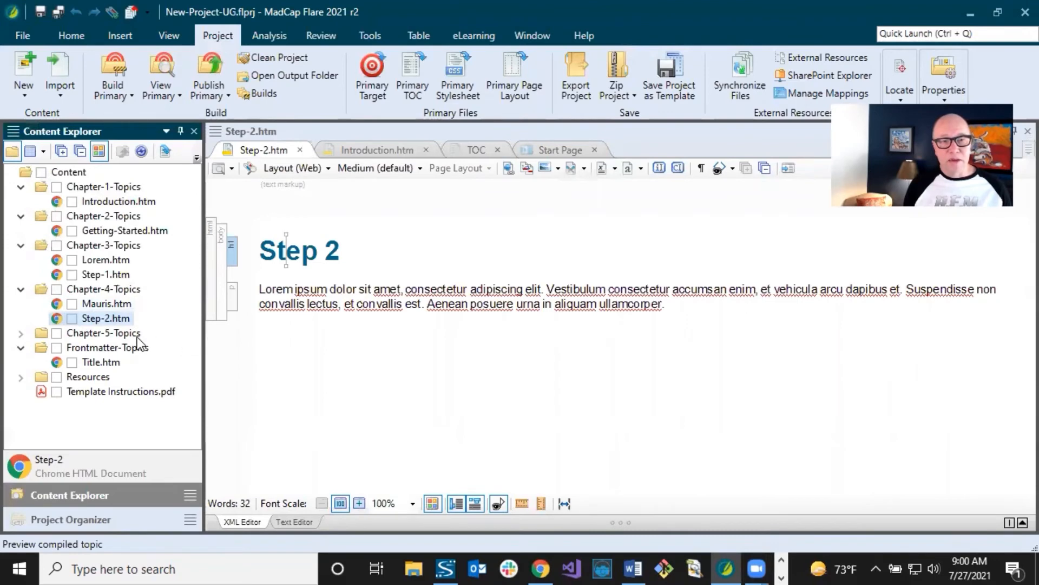
left_click(282, 292)
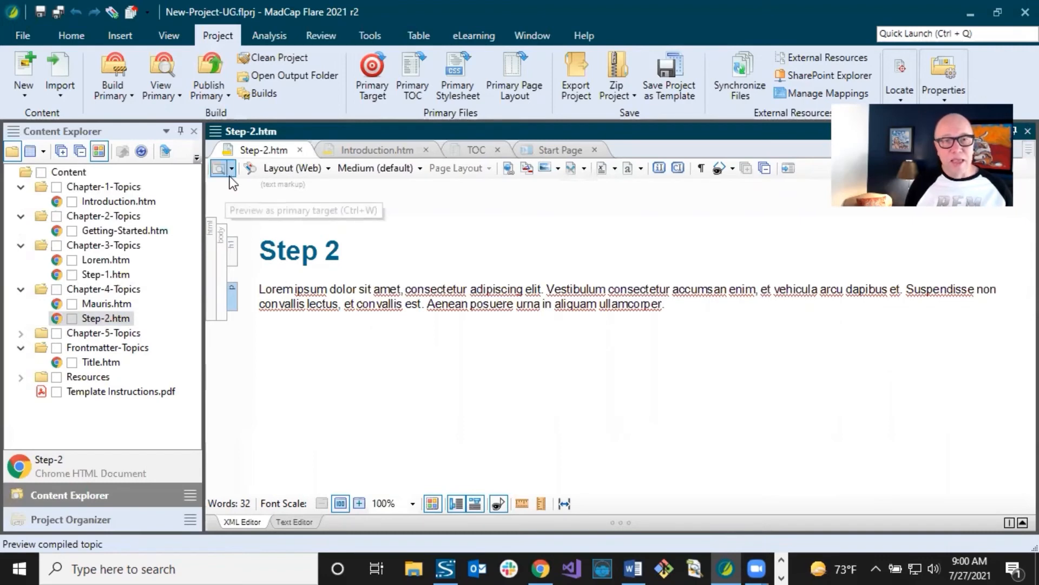
left_click(359, 290)
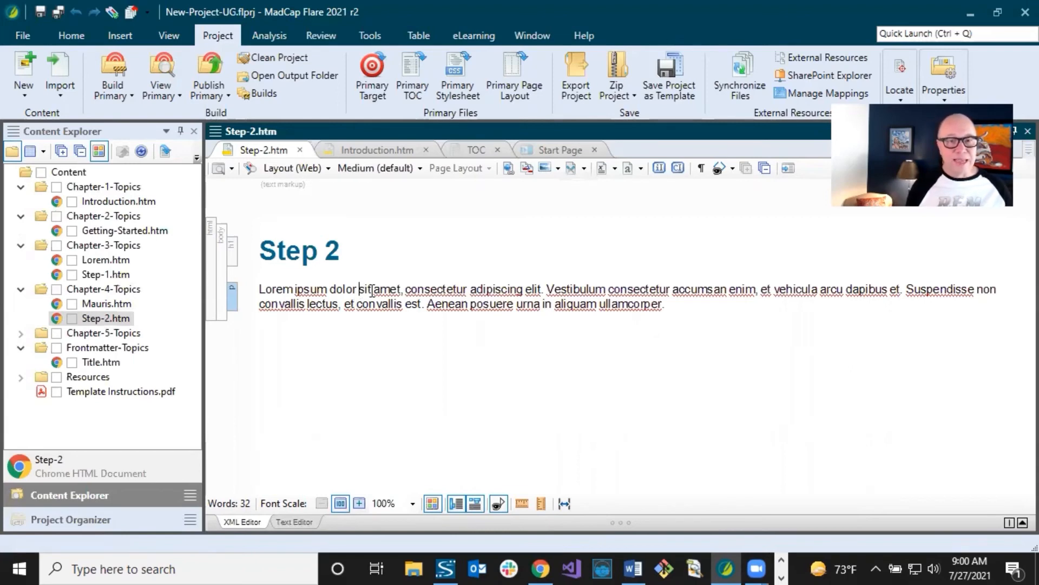
left_click(397, 303)
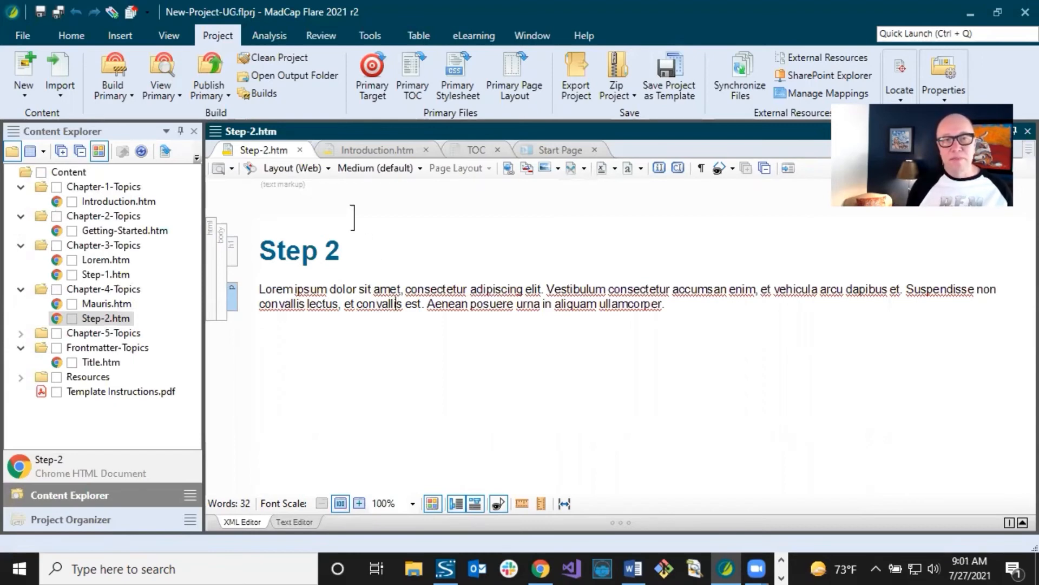
left_click(326, 168)
key("Escape")
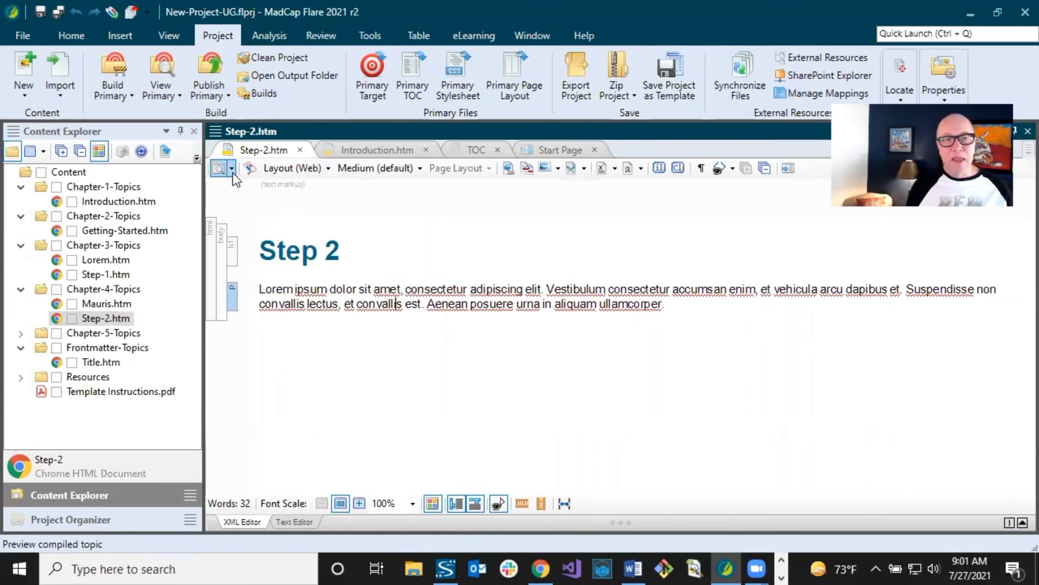
left_click(413, 303)
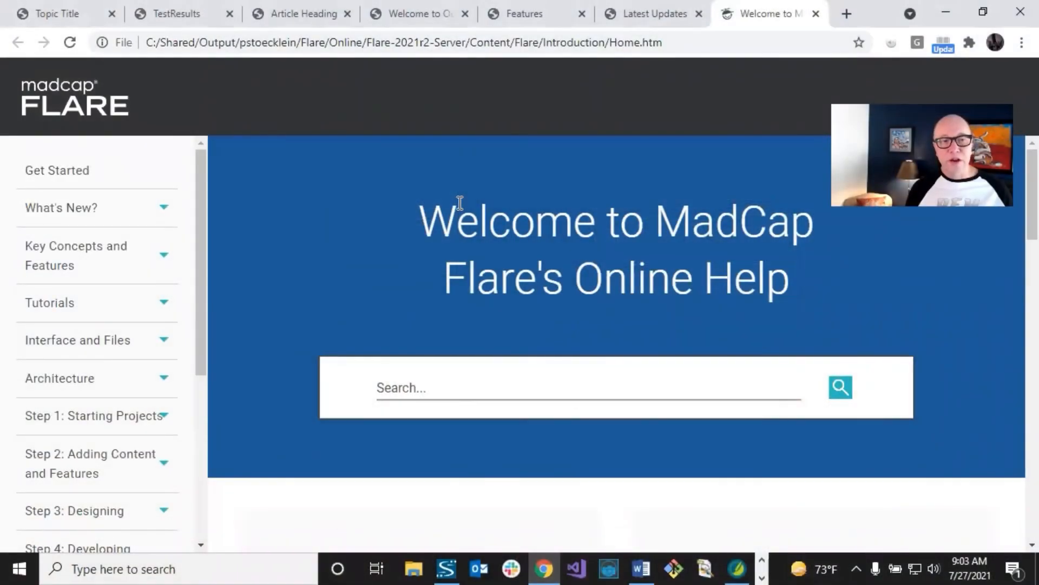
- In the browser's Flare Online Help, open the Tutorials topic and review its list of tutorials
left_click(64, 303)
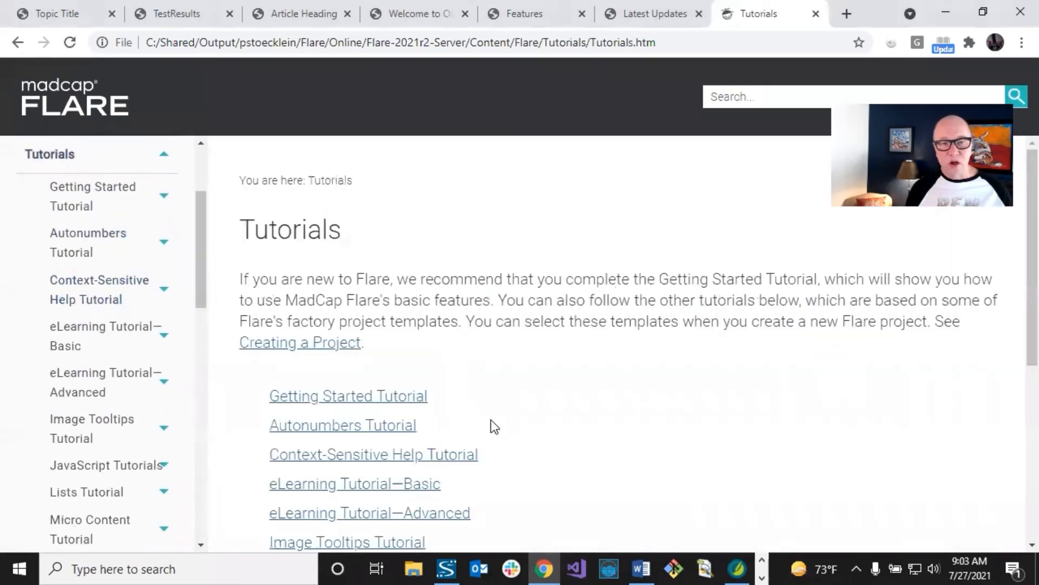
scroll(493, 421, "down", 3)
scroll(491, 418, "down", 3)
scroll(495, 418, "up", 5)
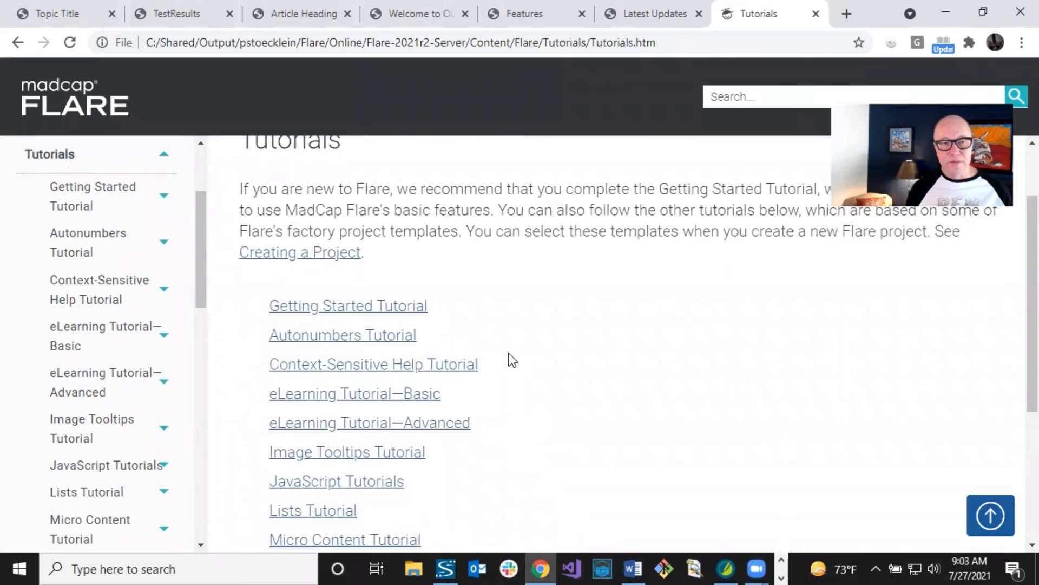
scroll(509, 353, "down", 2)
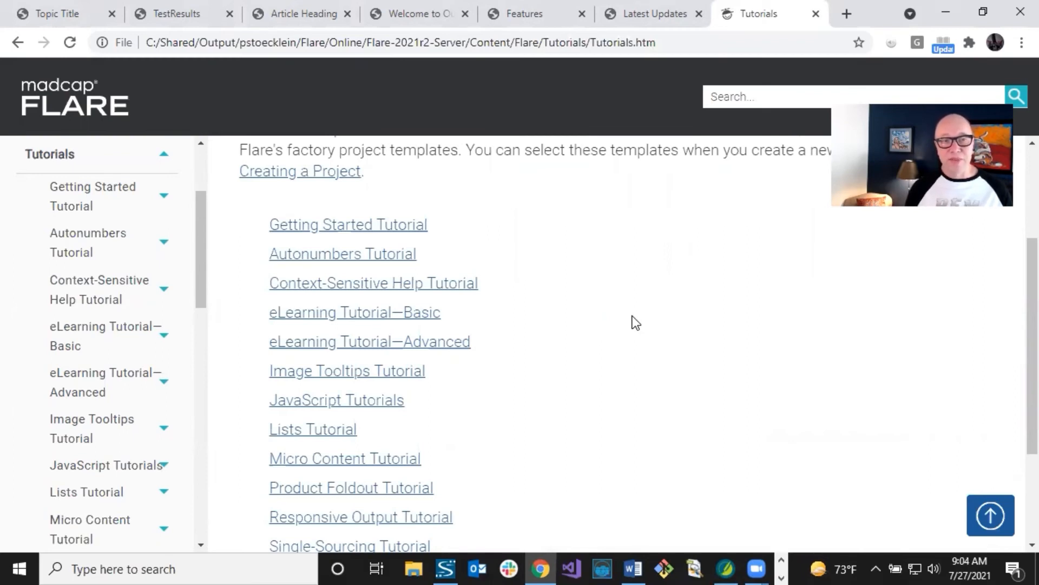
scroll(633, 316, "up", 1)
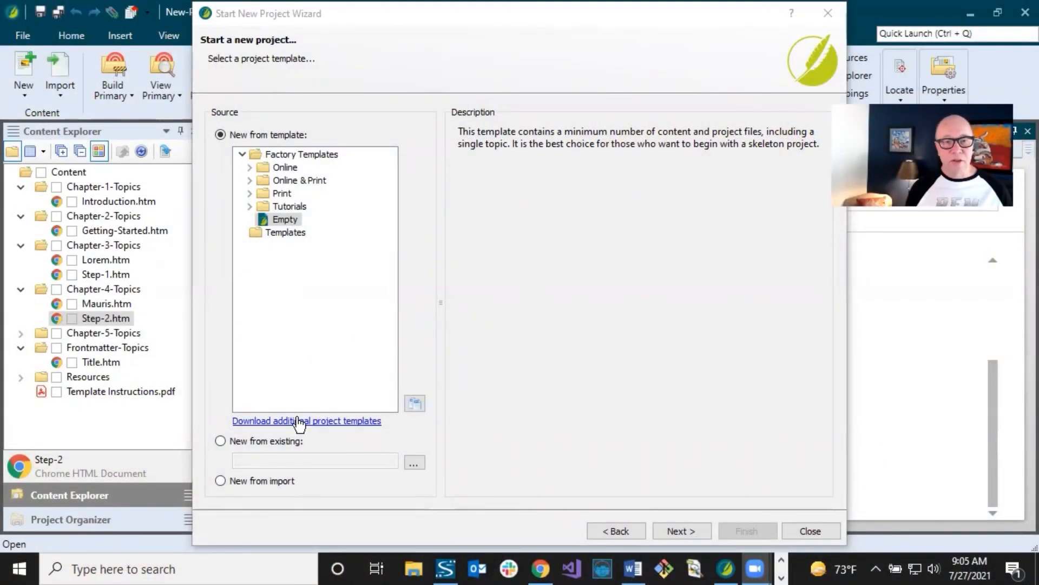
- Follow the Start New Project Wizard's link for downloading additional project templates and view the template collection categories on the website
left_click(340, 422)
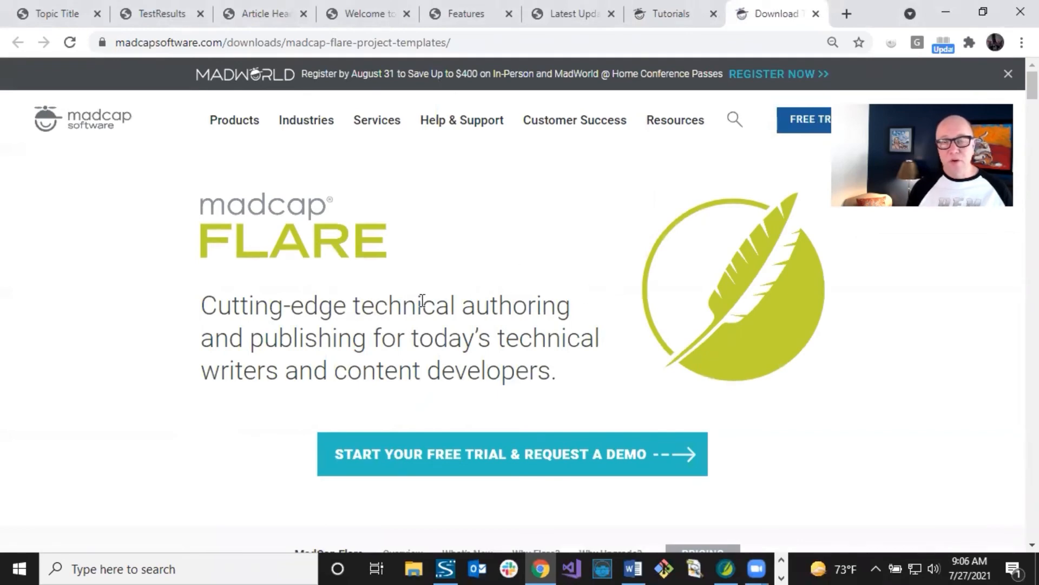
scroll(421, 301, "down", 5)
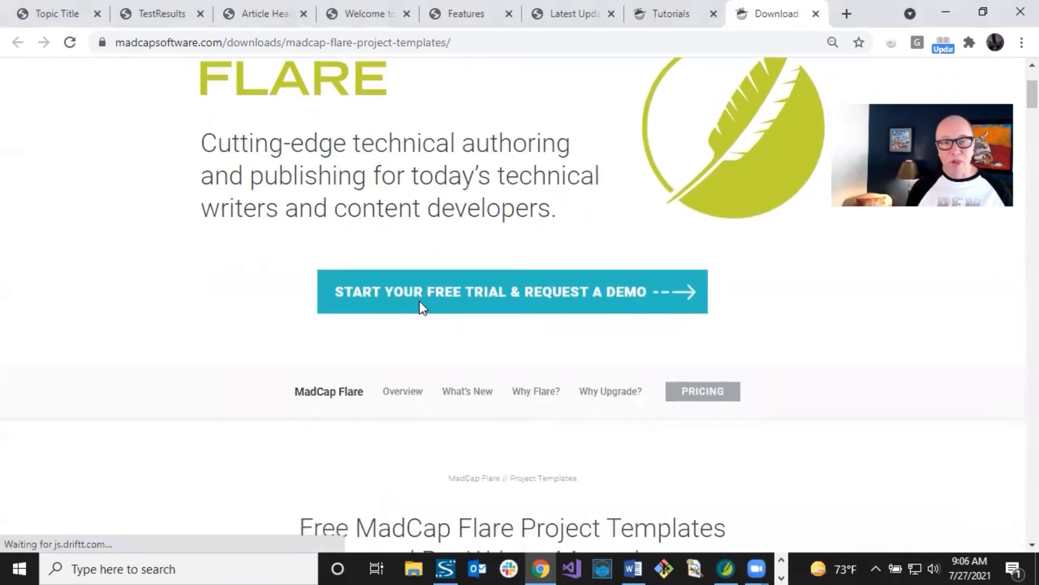
scroll(420, 301, "down", 5)
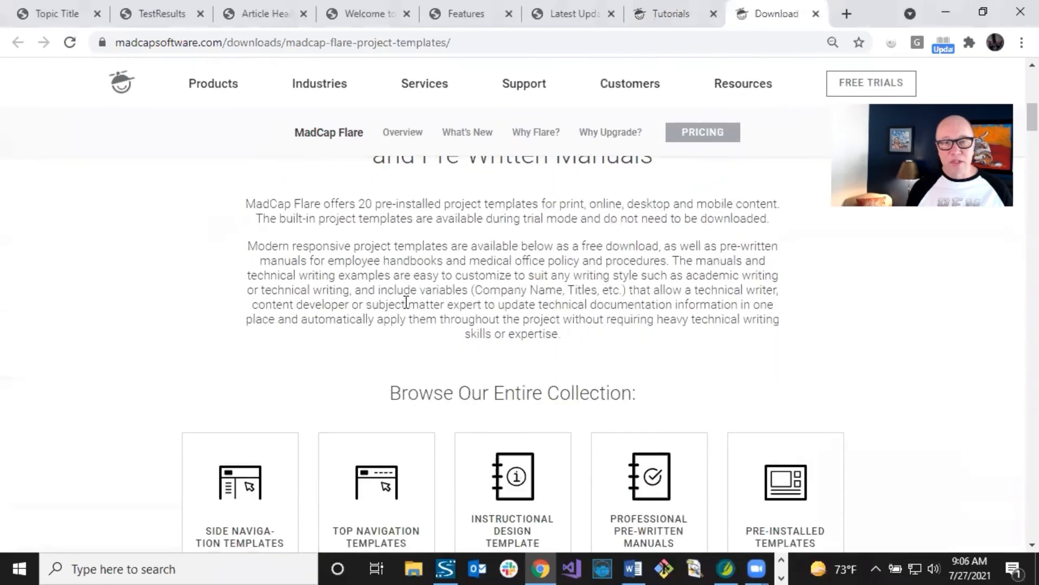
scroll(406, 302, "down", 1)
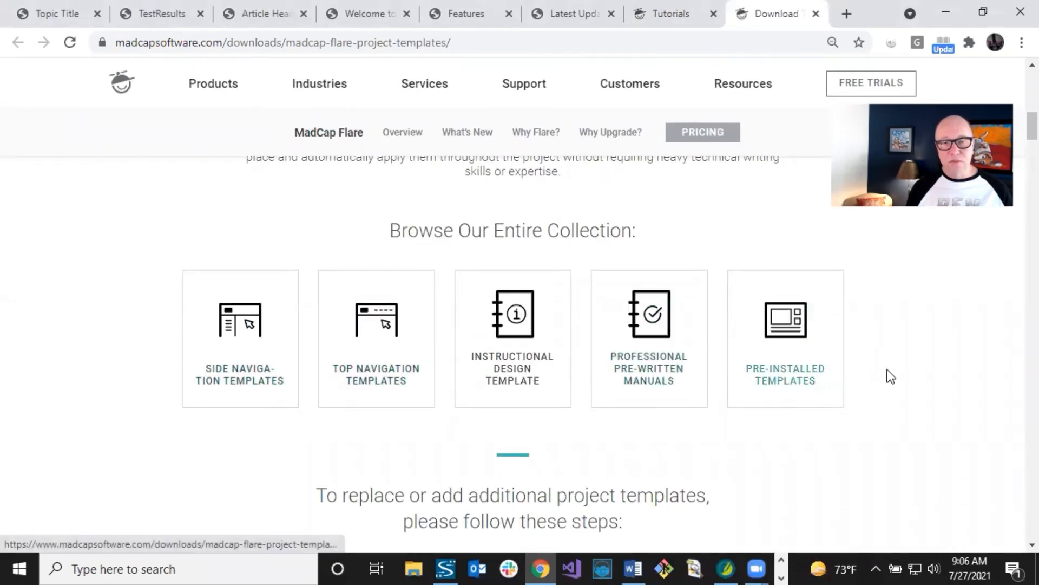
- Examine the downloadable side and top navigation templates, from Solana through Cardiff, Moonlight and Morena to Sunset
scroll(907, 368, "down", 10)
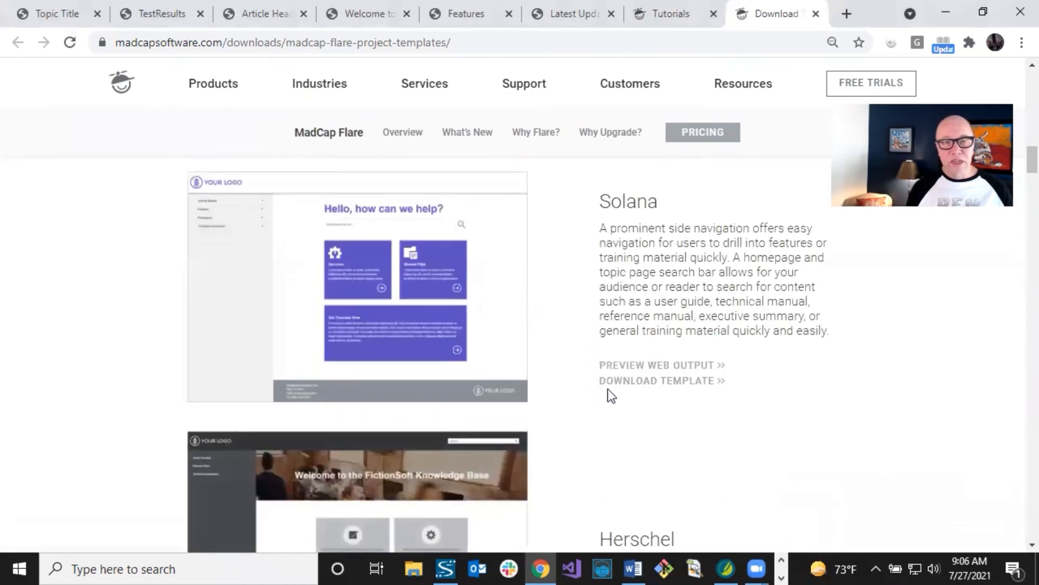
scroll(607, 387, "down", 2)
scroll(622, 388, "down", 10)
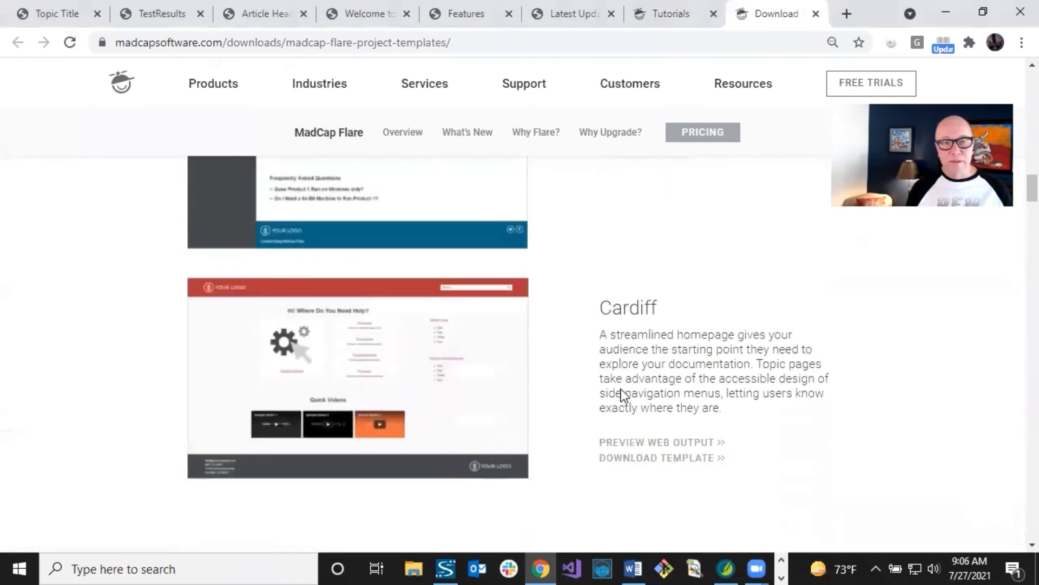
scroll(623, 388, "down", 12)
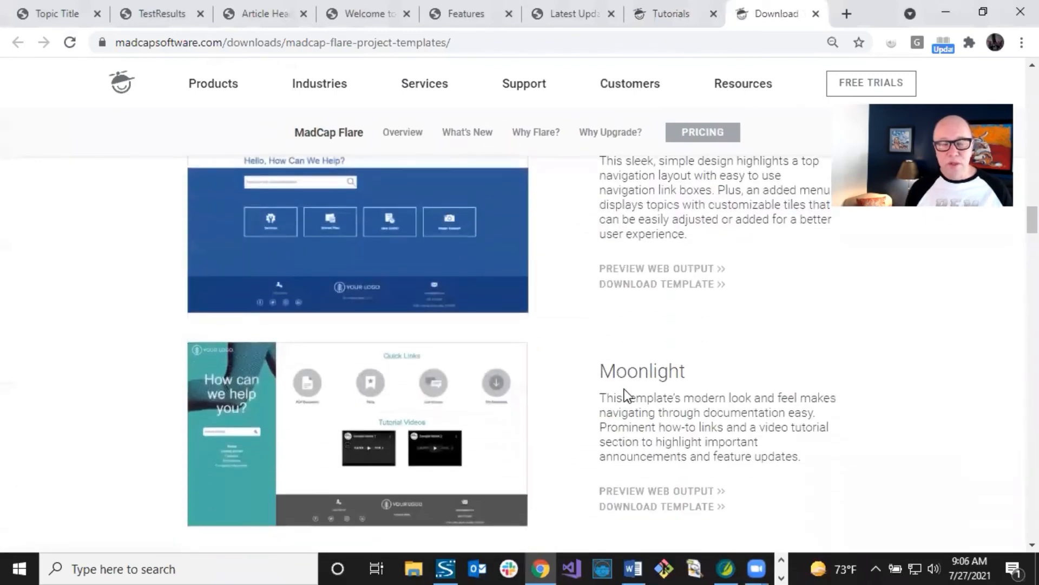
scroll(625, 389, "down", 9)
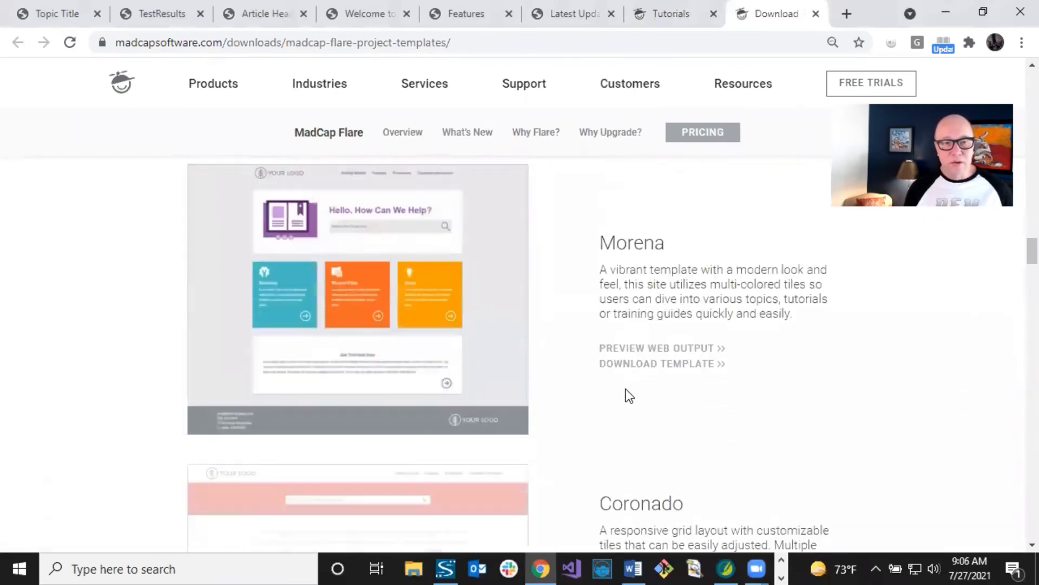
scroll(628, 388, "down", 10)
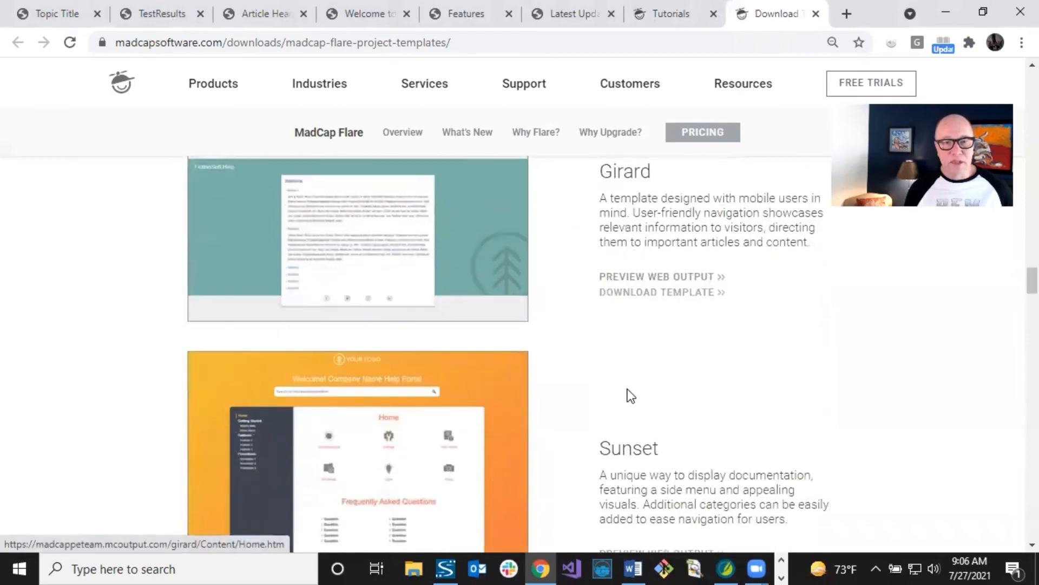
scroll(674, 391, "down", 2)
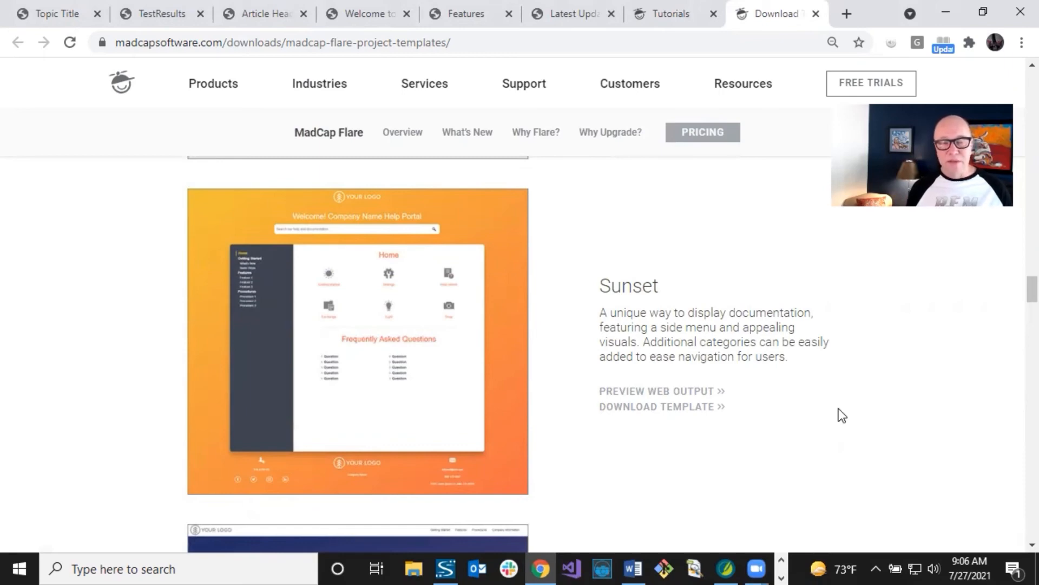
scroll(839, 415, "down", 4)
scroll(839, 415, "up", 8)
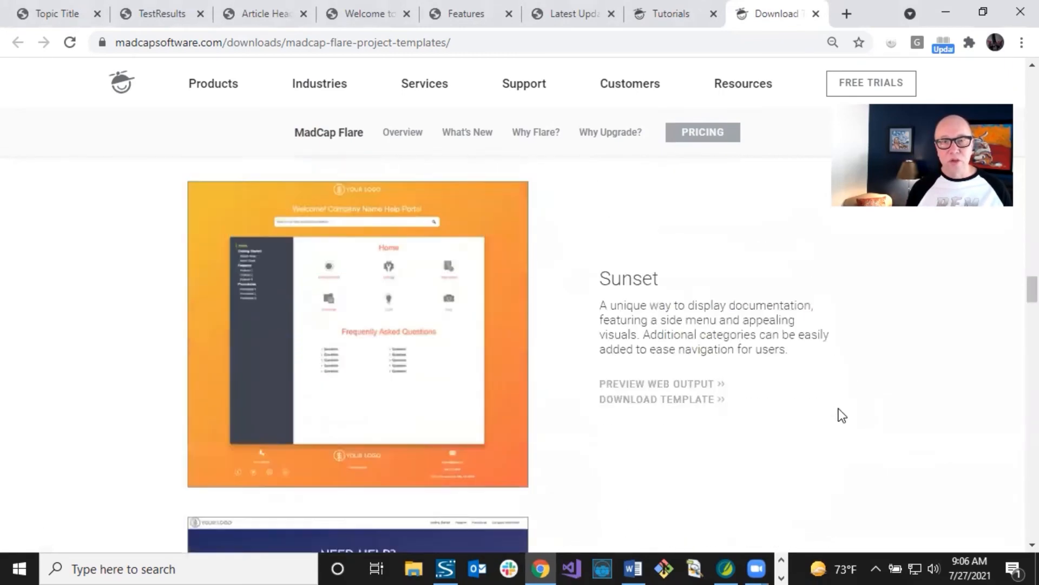
- Return to the collection overview and go to the Professional Pre-Written Manuals section
left_click_drag(1031, 276, 1017, 123)
scroll(1015, 130, "down", 9)
scroll(1015, 130, "up", 3)
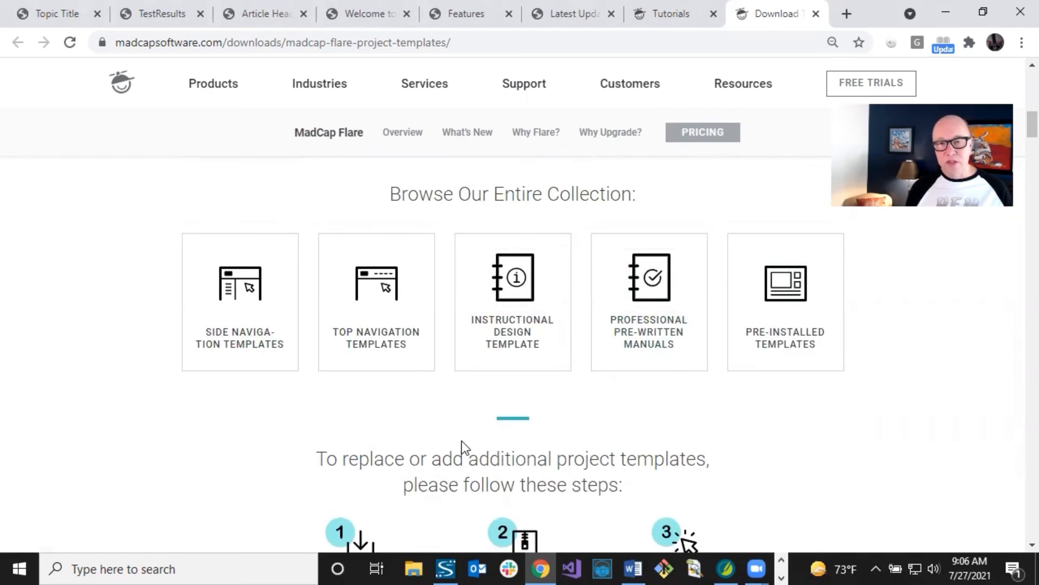
left_click(638, 345)
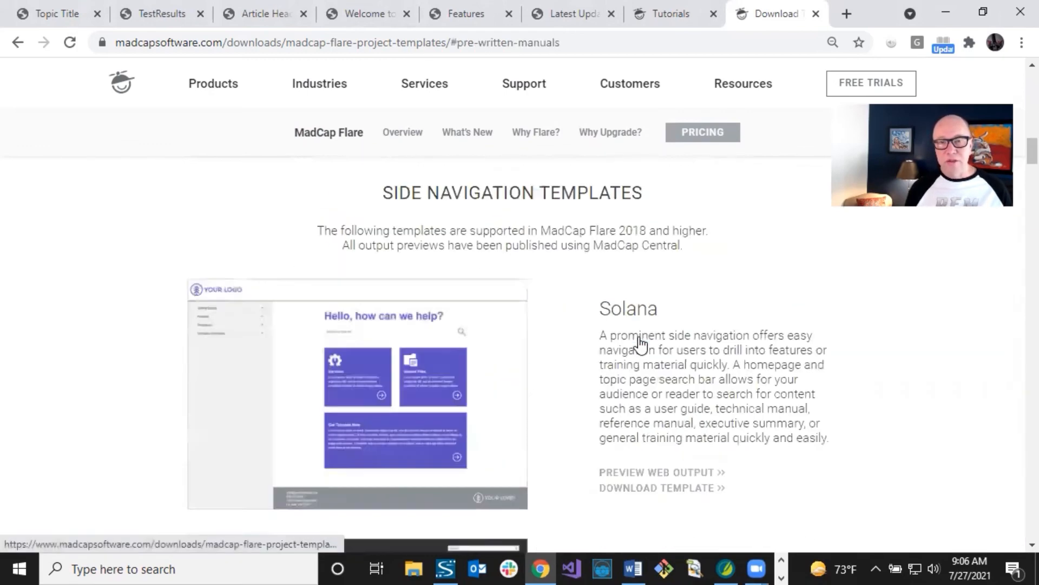
scroll(647, 342, "down", 4)
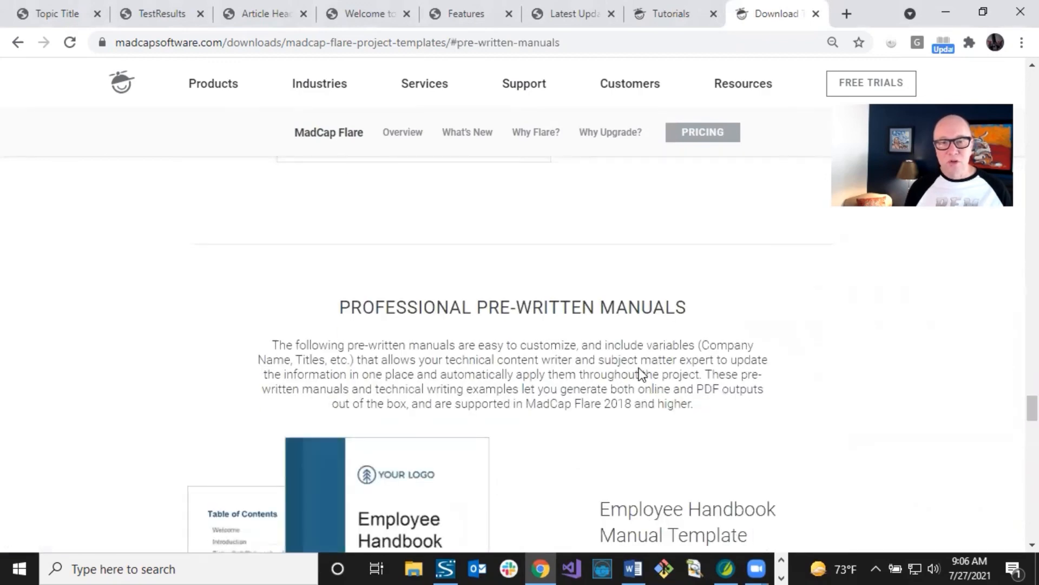
- Examine the Employee Handbook and Medical Office Policy and Procedure manual templates in the Professional Pre-Written Manuals section
scroll(640, 368, "down", 4)
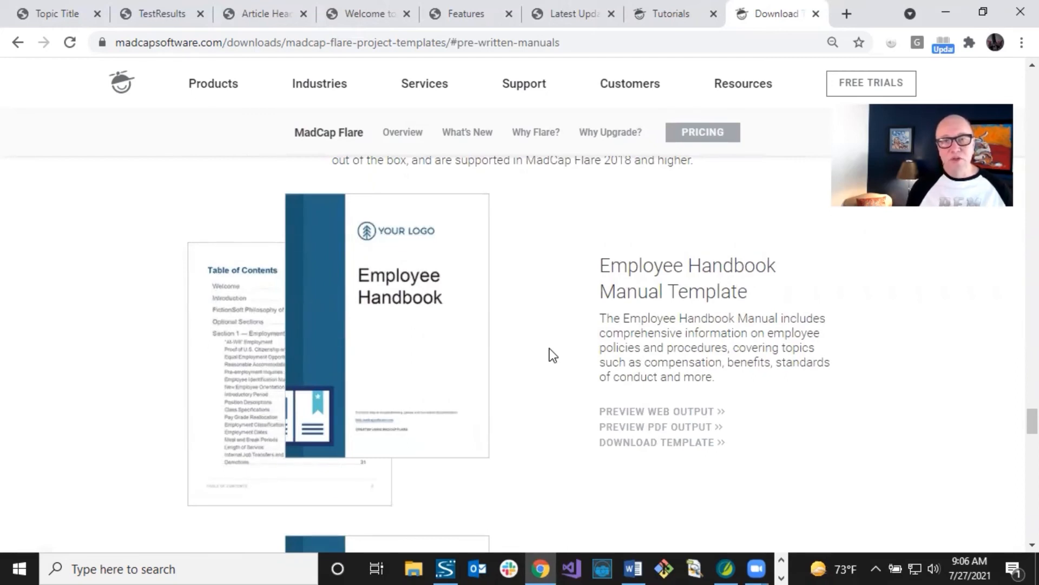
scroll(564, 369, "down", 4)
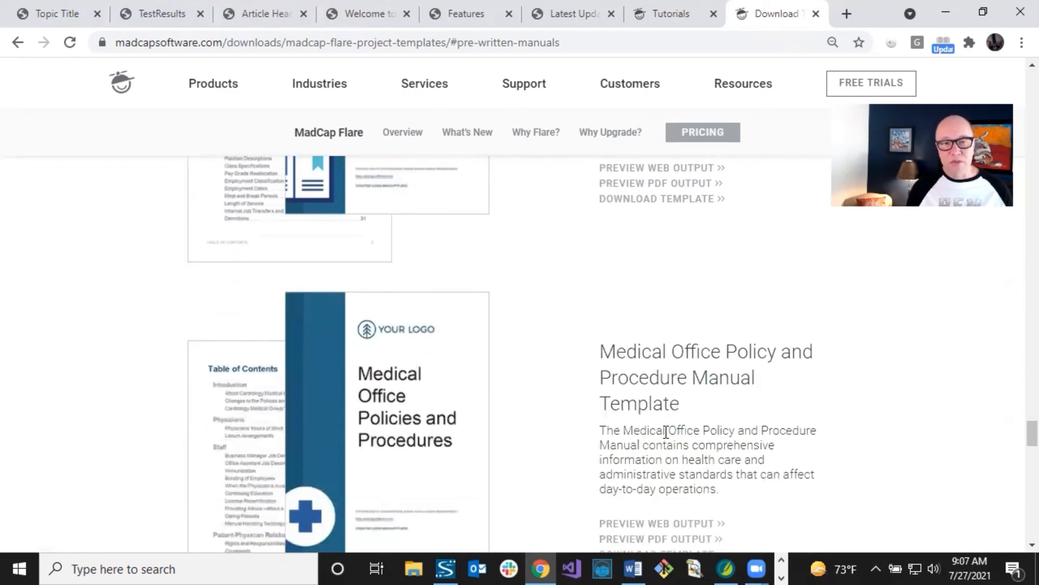
scroll(665, 432, "up", 4)
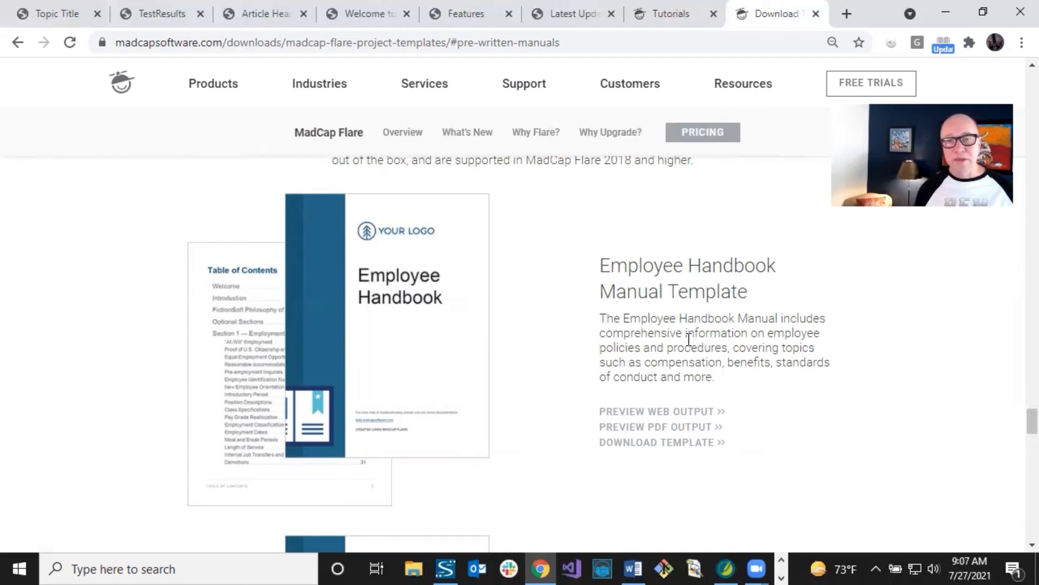
scroll(688, 340, "down", 6)
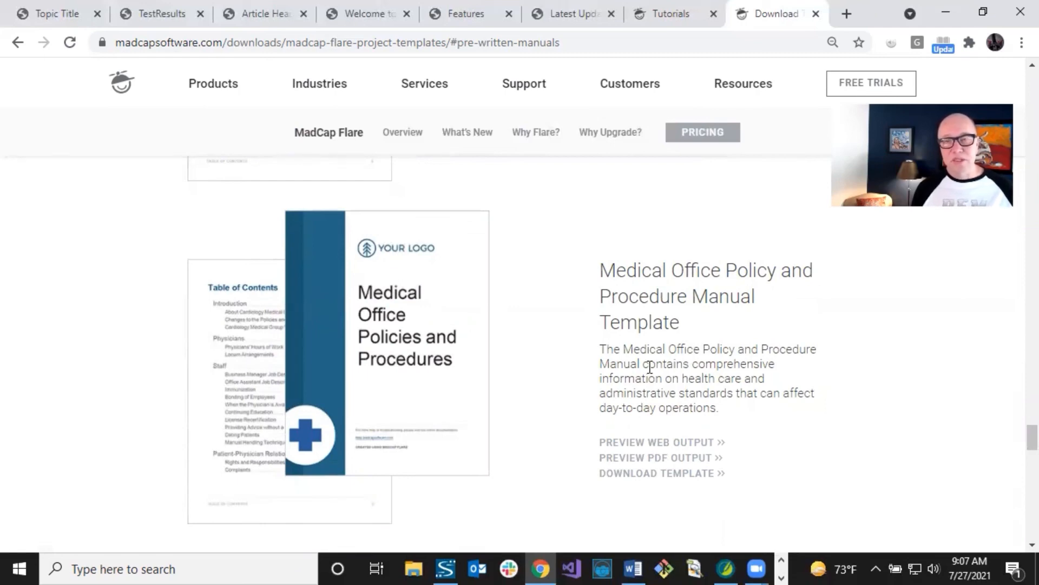
scroll(649, 368, "down", 2)
scroll(649, 368, "up", 2)
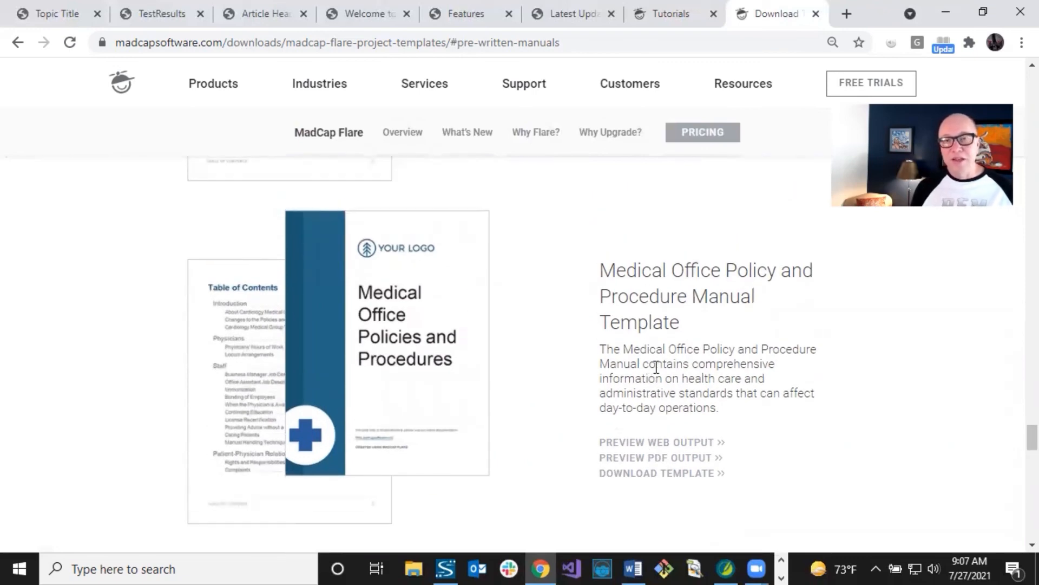
scroll(656, 367, "up", 5)
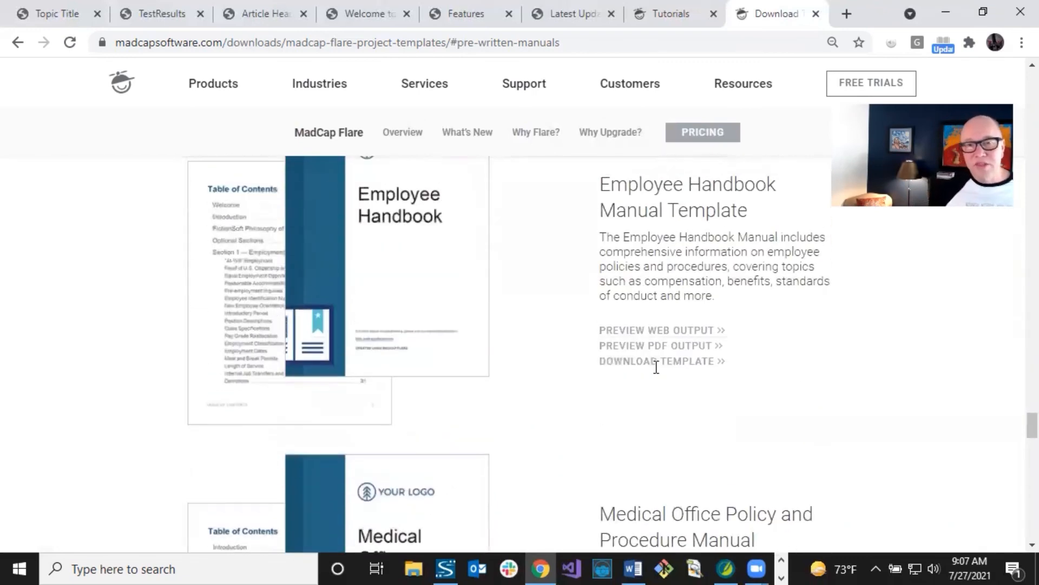
scroll(670, 373, "up", 20)
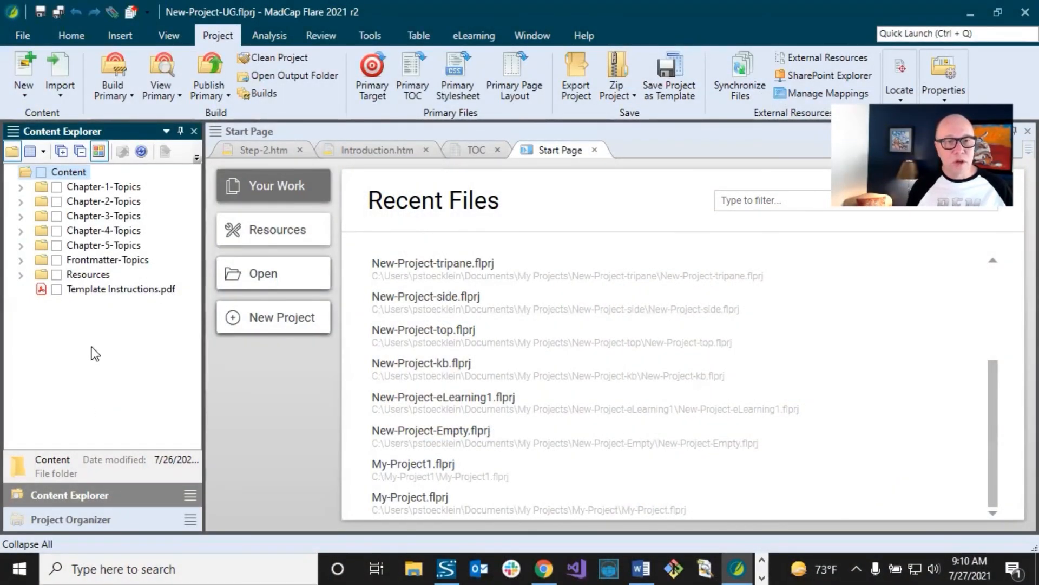
- In the Flare user guide project, open Template Instructions.pdf, view its Contents page and close the document
left_click(77, 295)
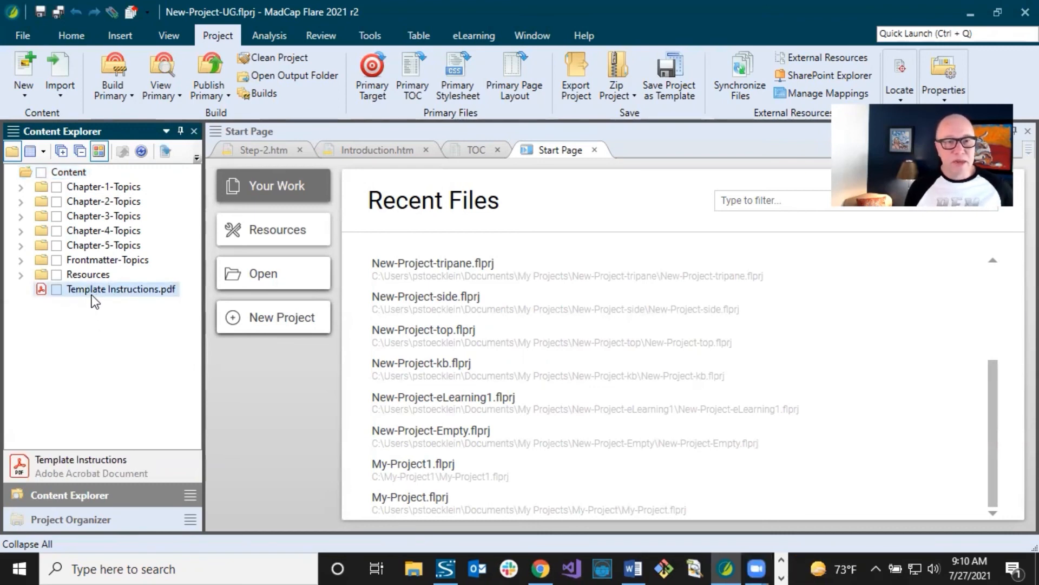
double_click(92, 292)
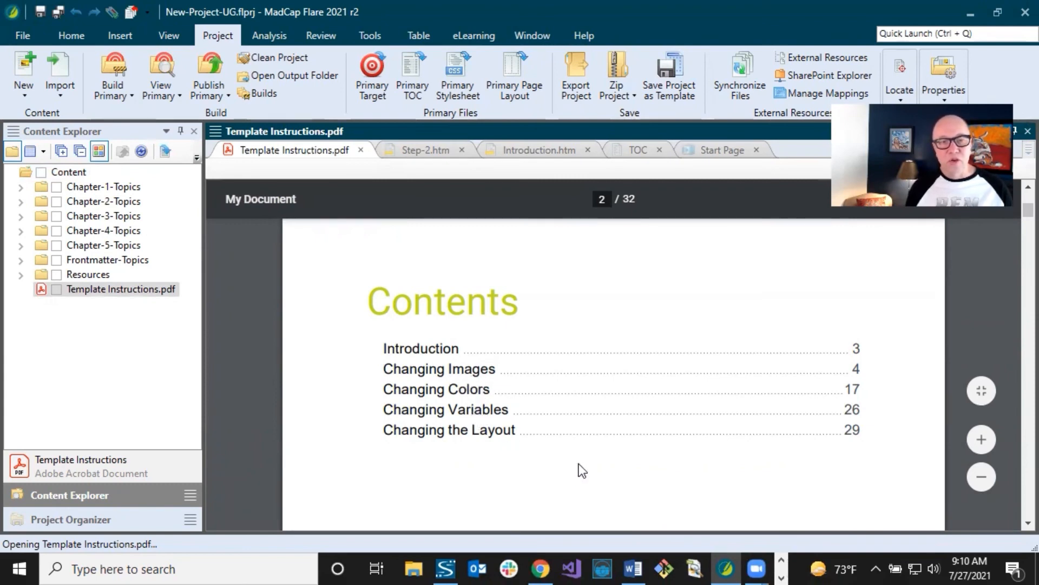
left_click(360, 151)
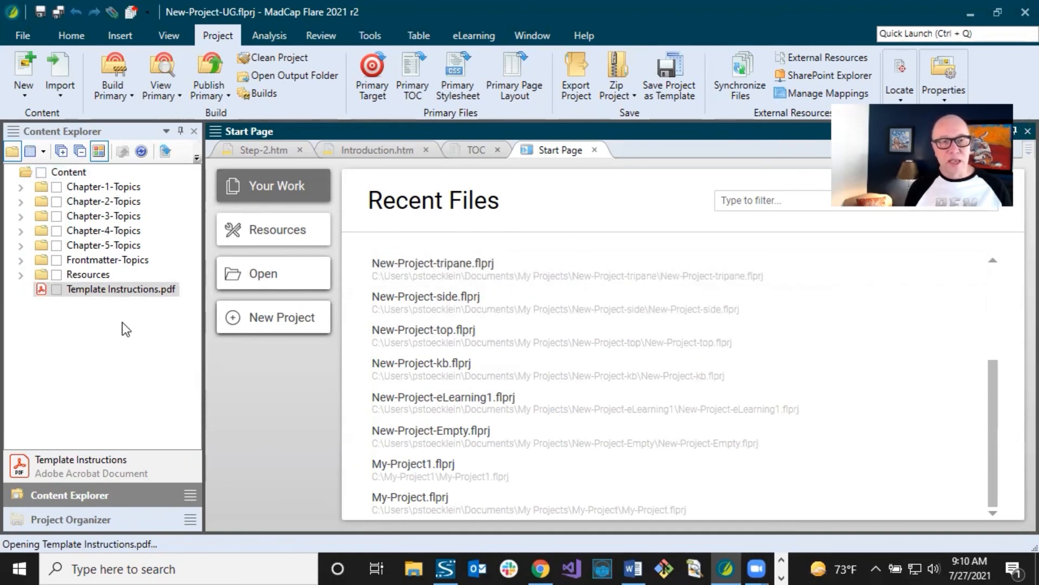
- Delete Template Instructions.pdf from the project's Content folder, sending it to the recycle bin
left_click(99, 277)
left_click(105, 289)
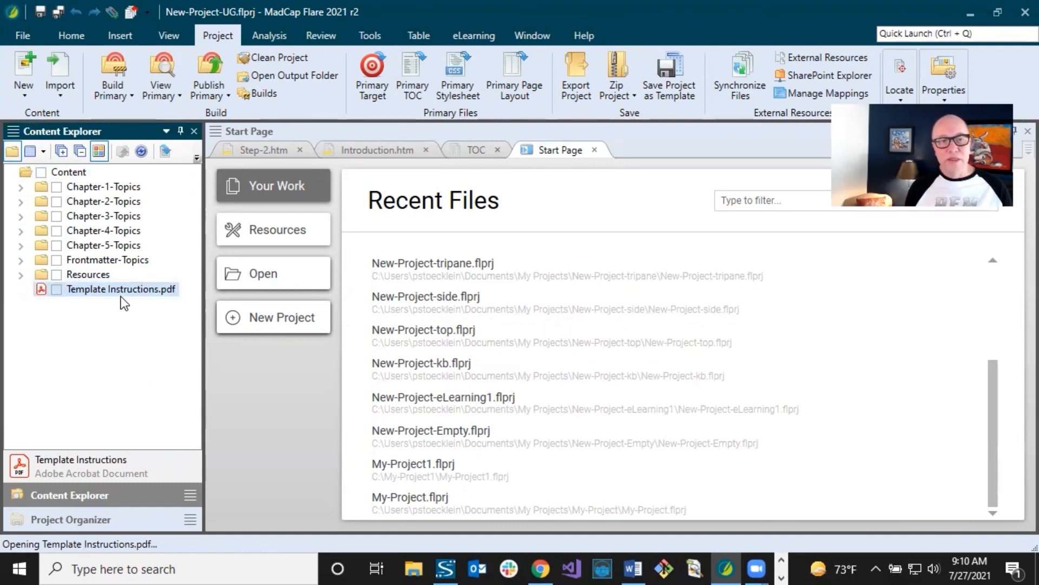
key("Delete")
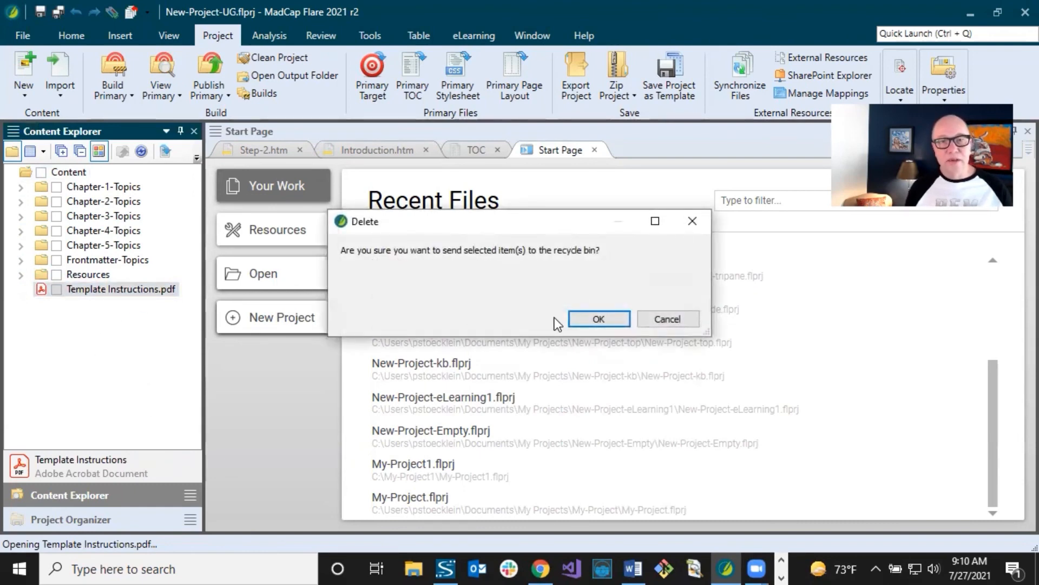
left_click(574, 318)
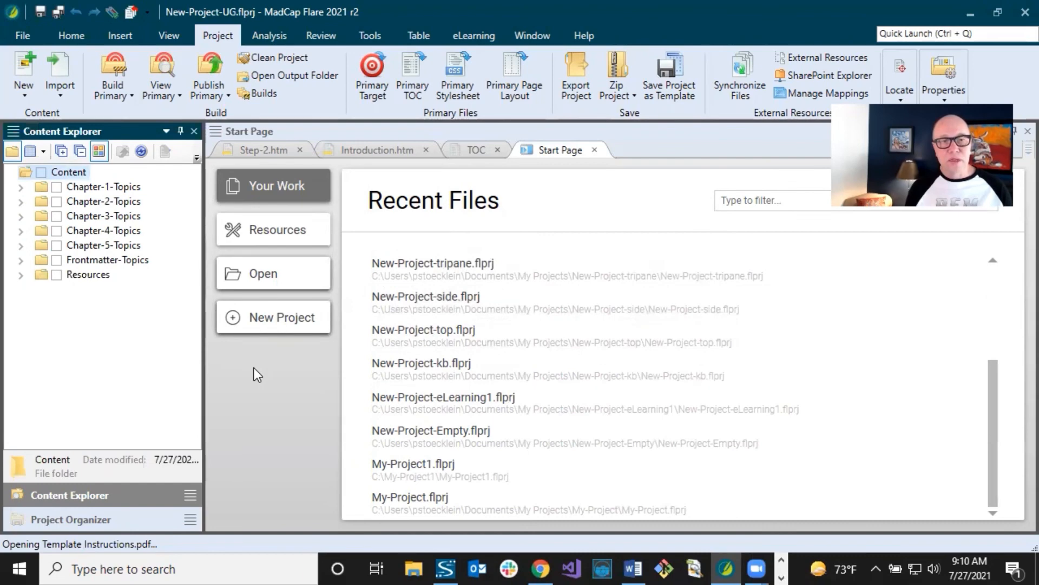